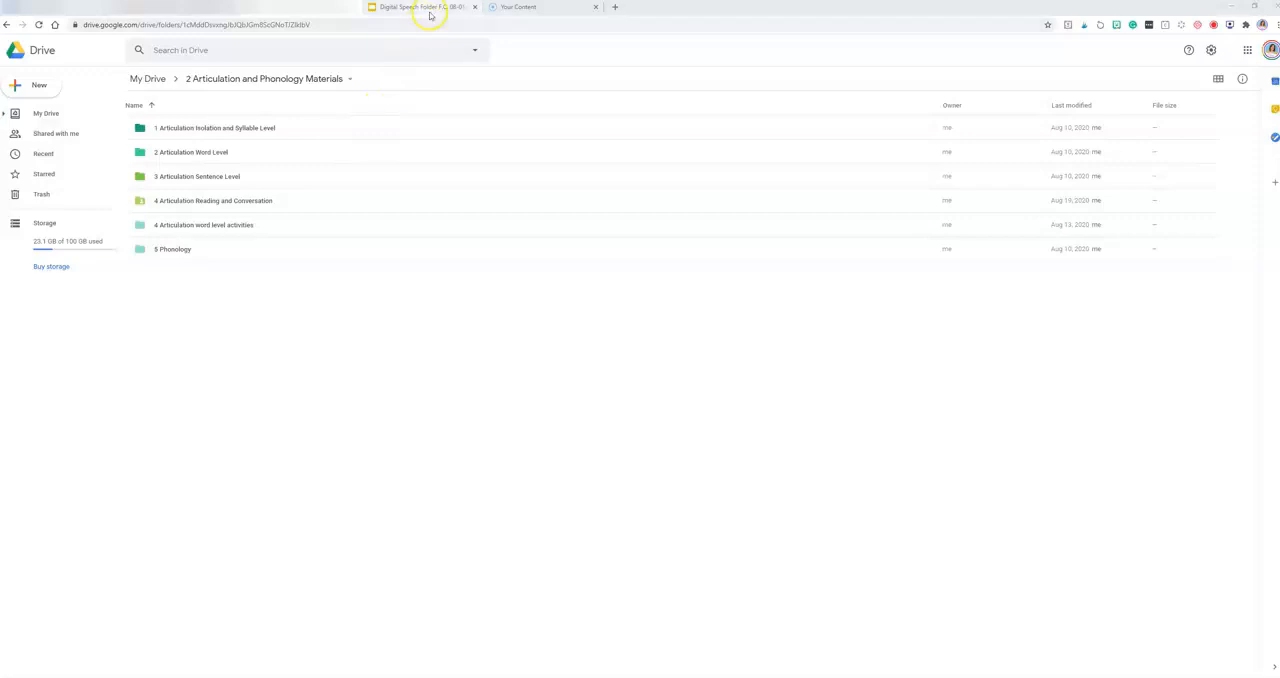
Step: View the first slide of the digital speech folder presentation, and return to the "2 Articulation and Phonology Materials" folder in Drive
click(431, 8)
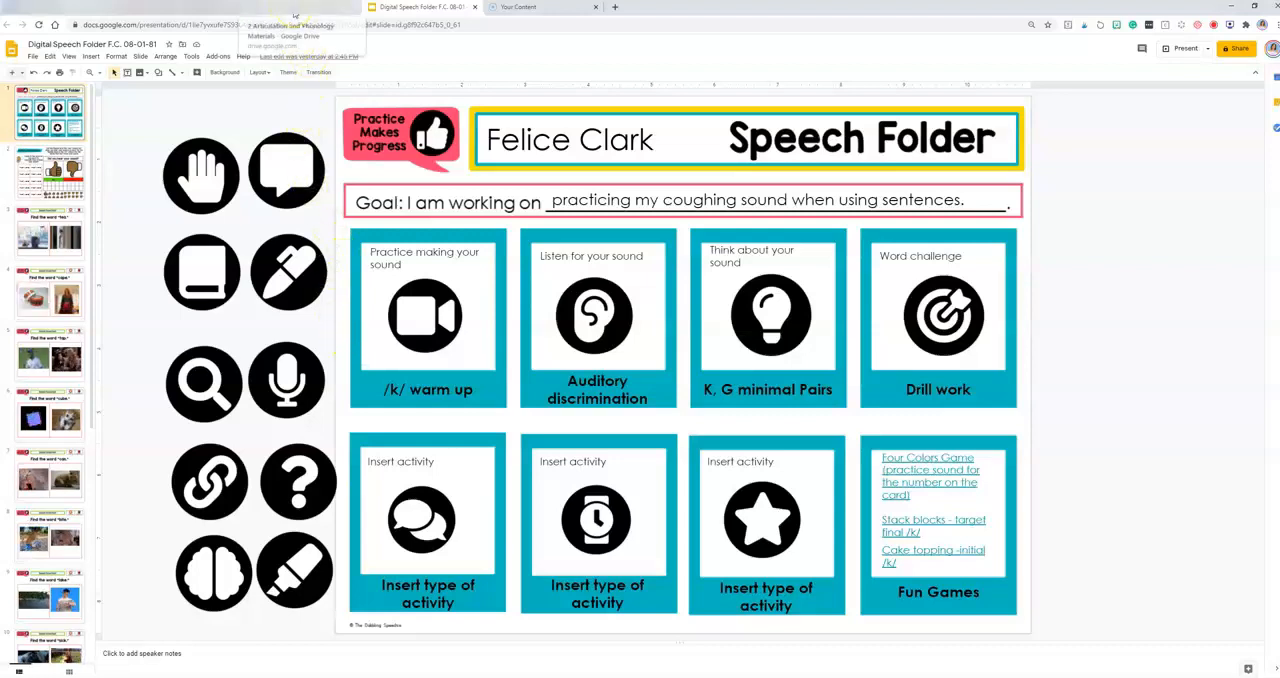
click(294, 15)
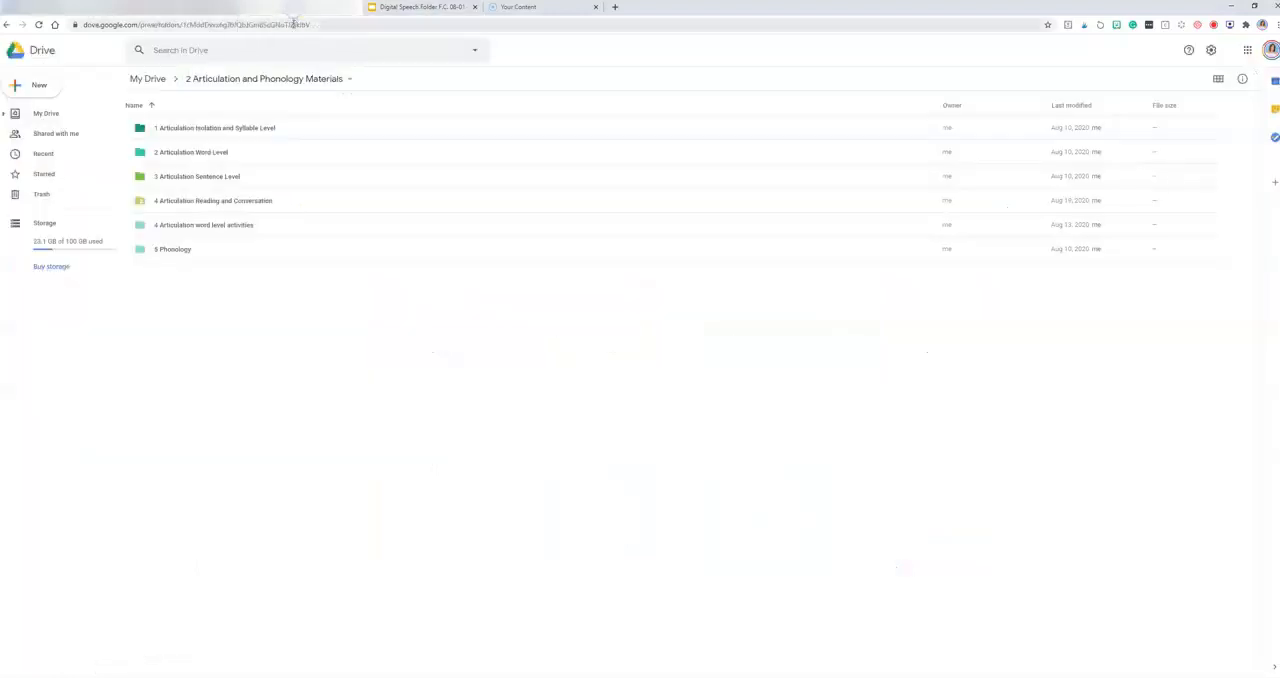
click(161, 281)
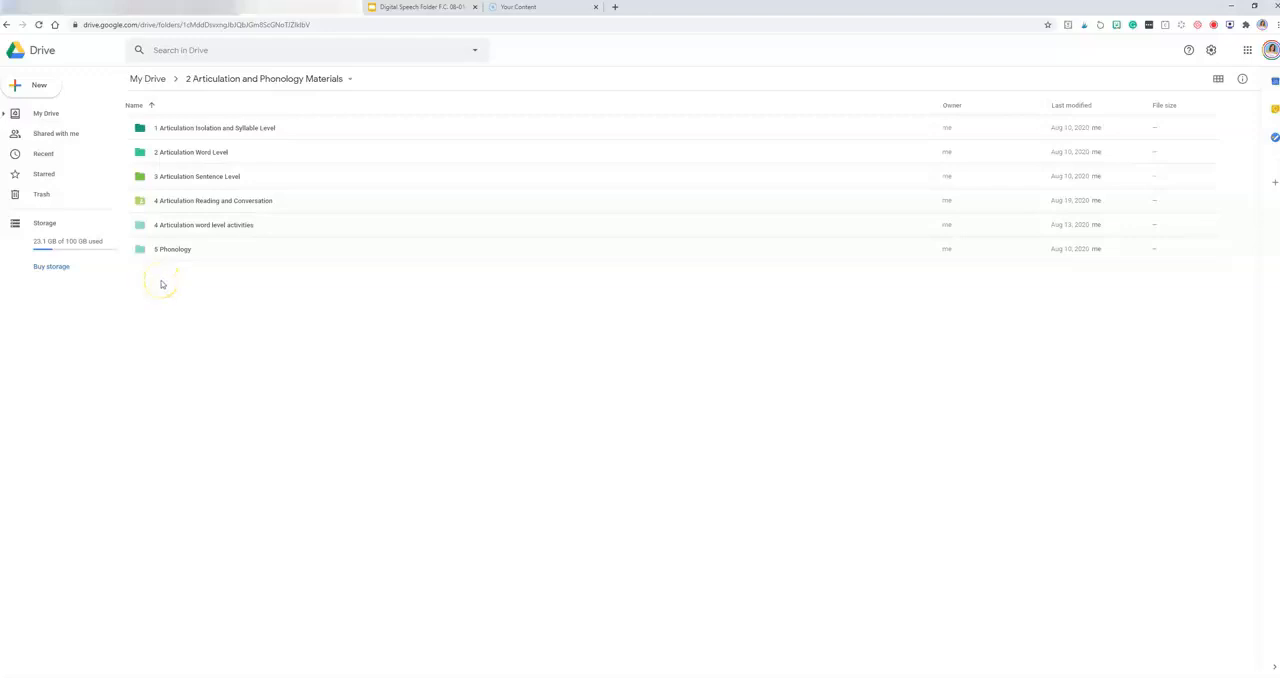
Step: Preview "Sentence Articulation Practice Challenge final.pdf" from the "3 Articulation Sentence Level" folder, and return to the "2 Articulation and Phonology Materials" folder
double_click(195, 177)
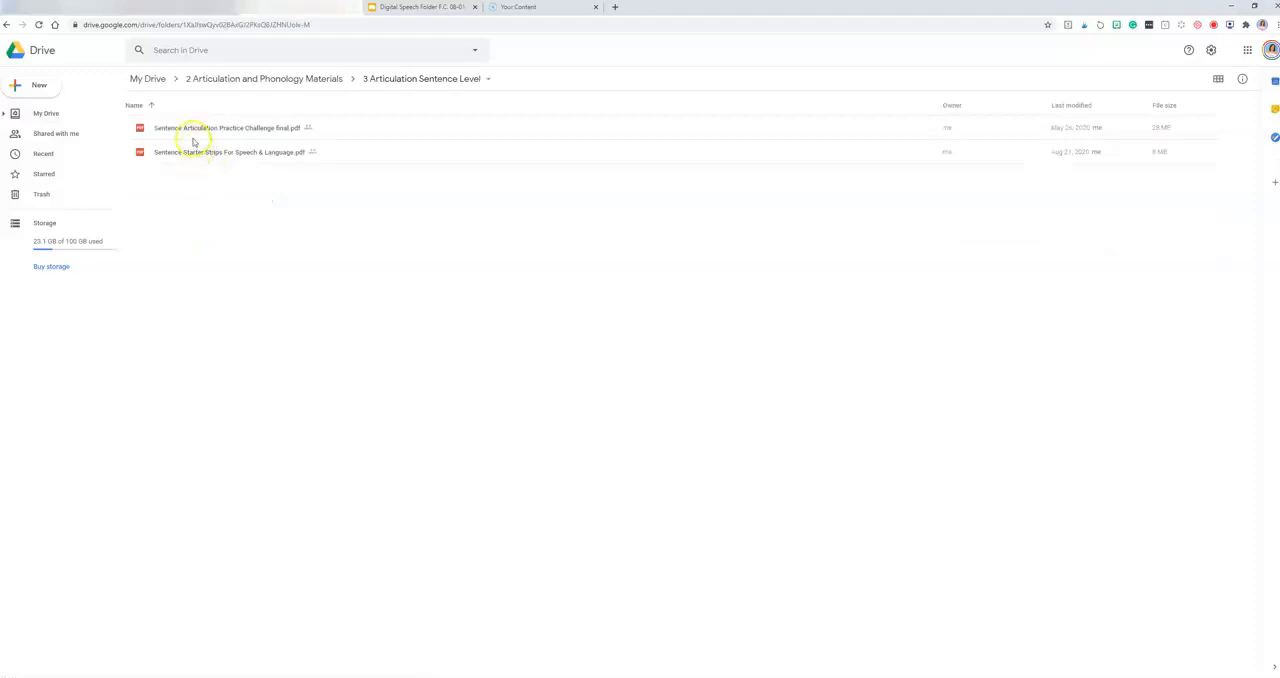
double_click(234, 130)
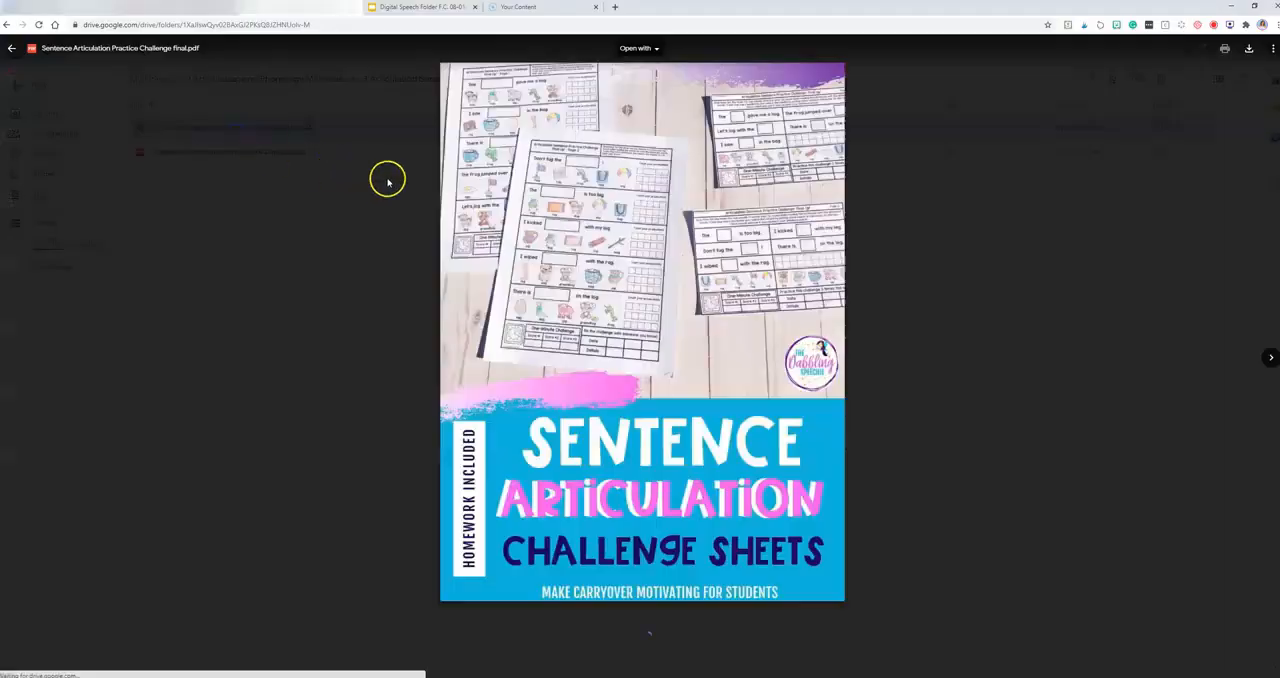
scroll(531, 212, down, 10)
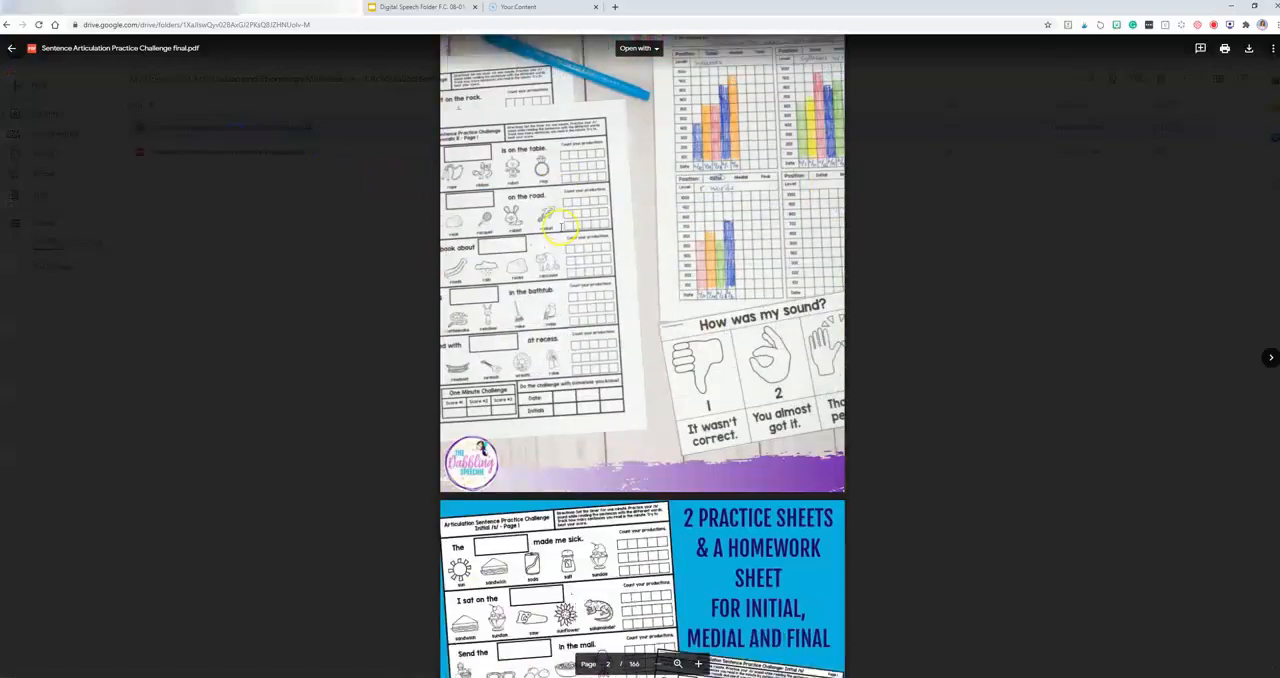
scroll(560, 235, down, 3)
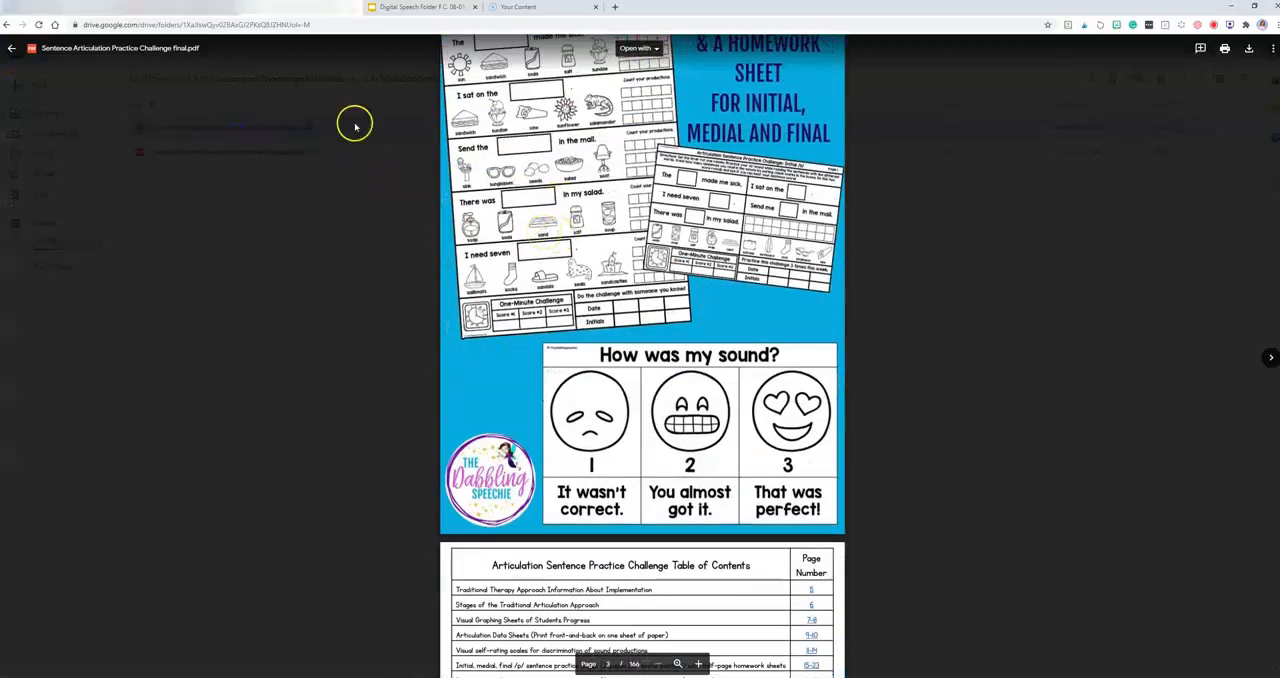
click(11, 48)
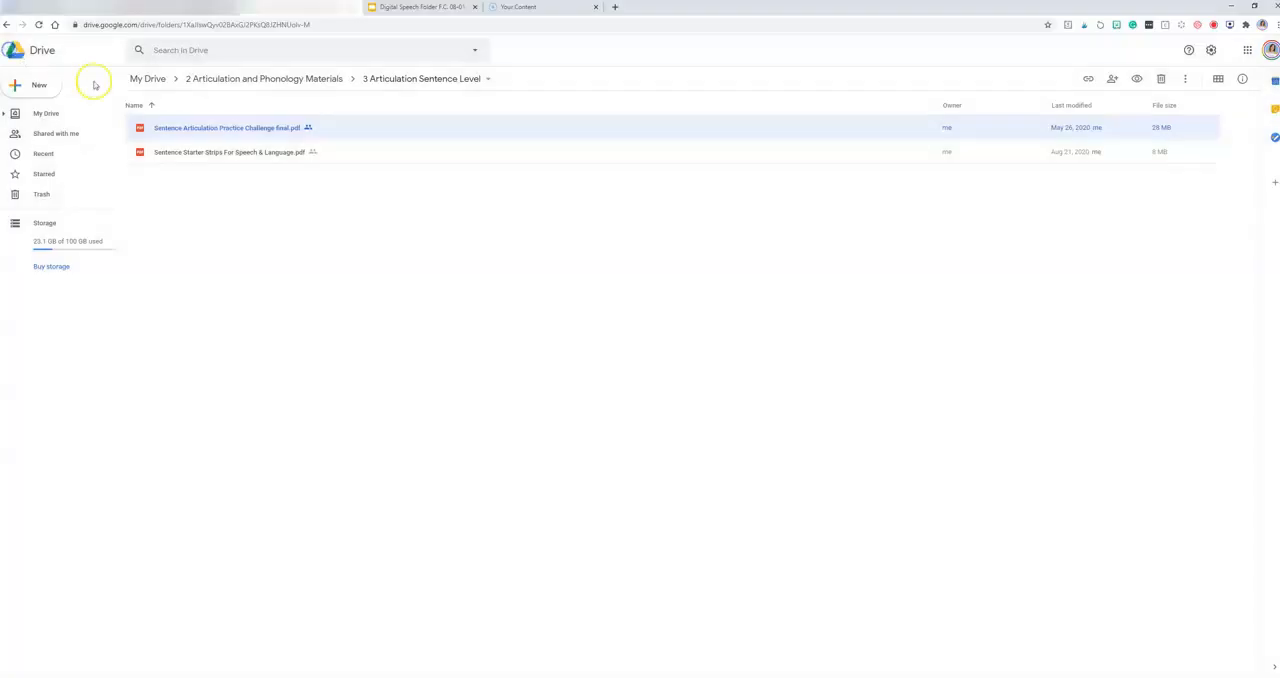
click(281, 82)
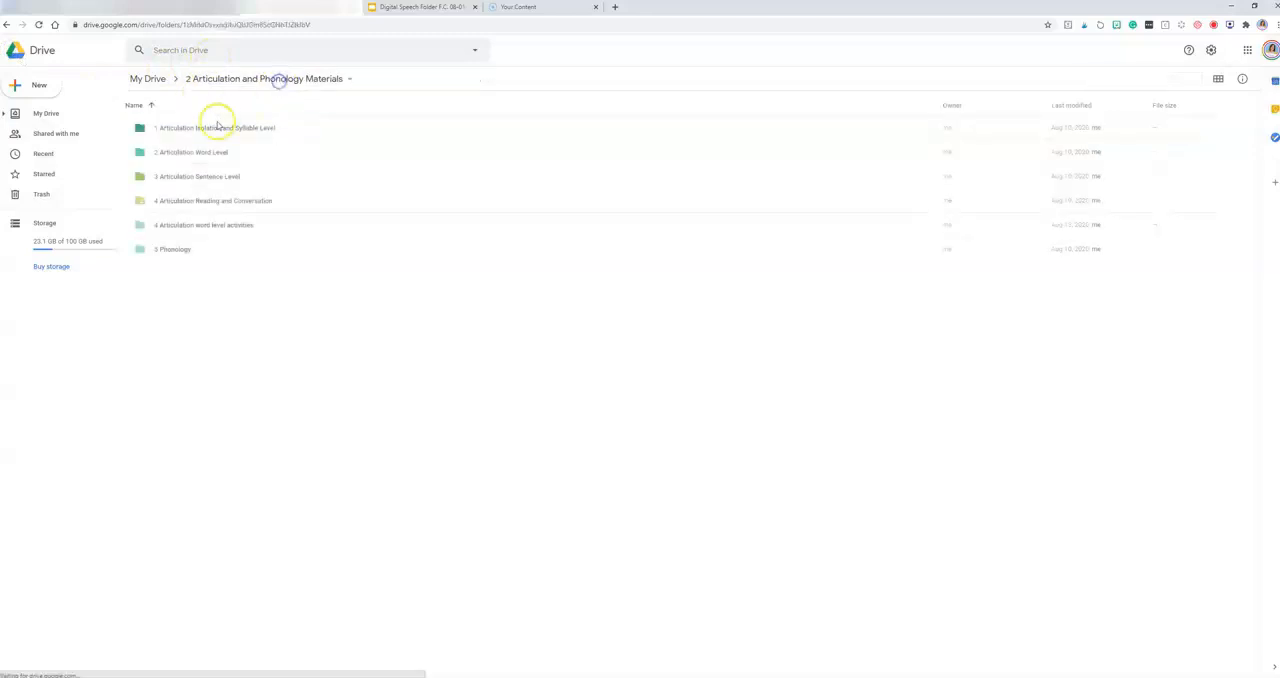
Step: Preview "No Print F, V Articulation Flipbook FINAL linked.pdf" from the "4 Articulation word level activities" folder, and return to the parent materials folder
click(146, 352)
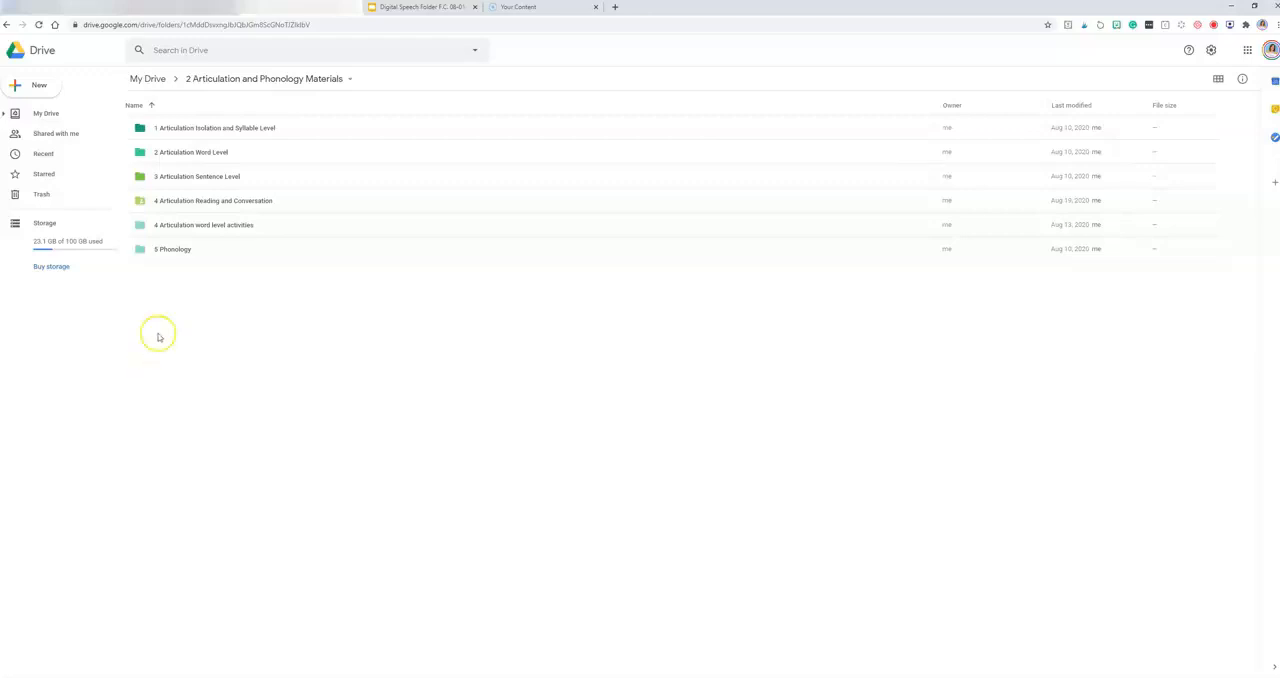
double_click(189, 228)
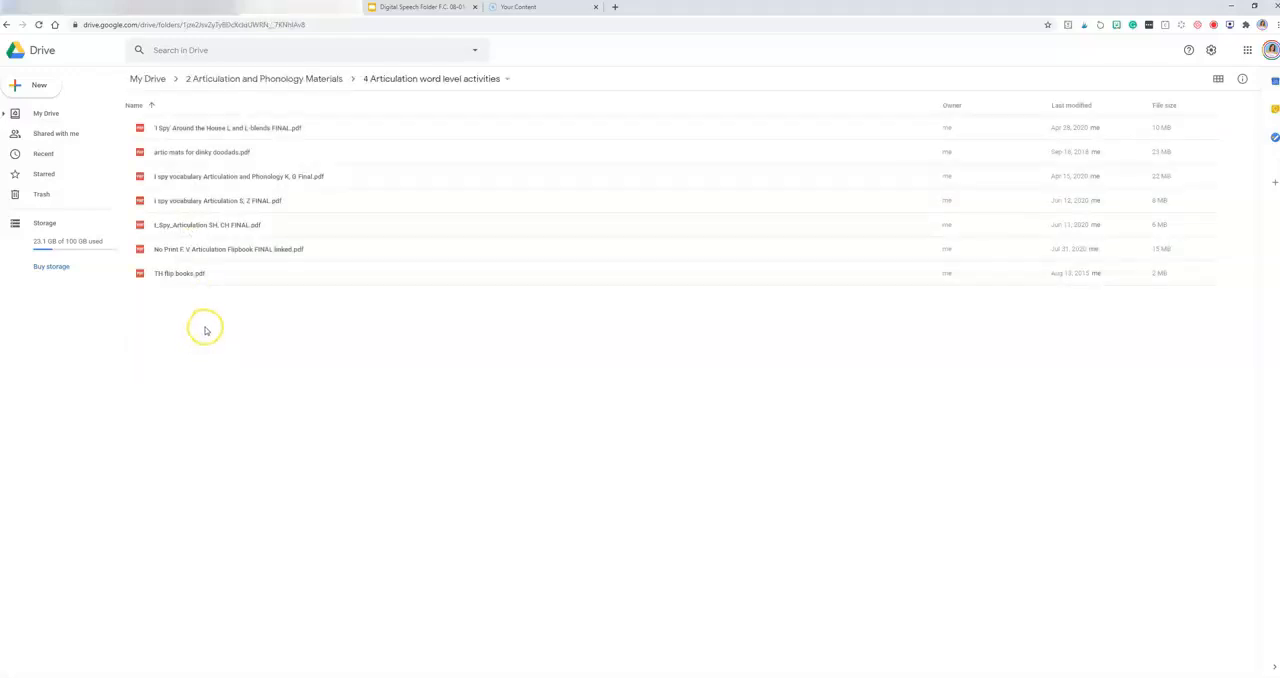
double_click(214, 250)
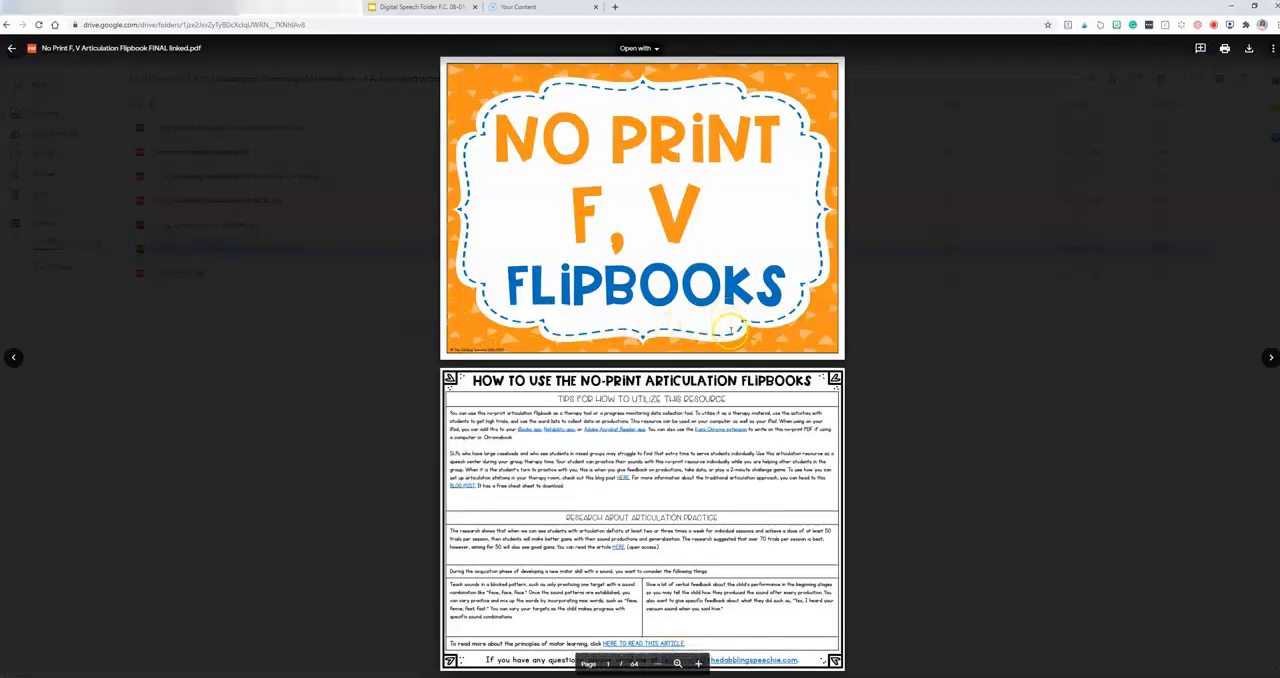
scroll(590, 310, down, 10)
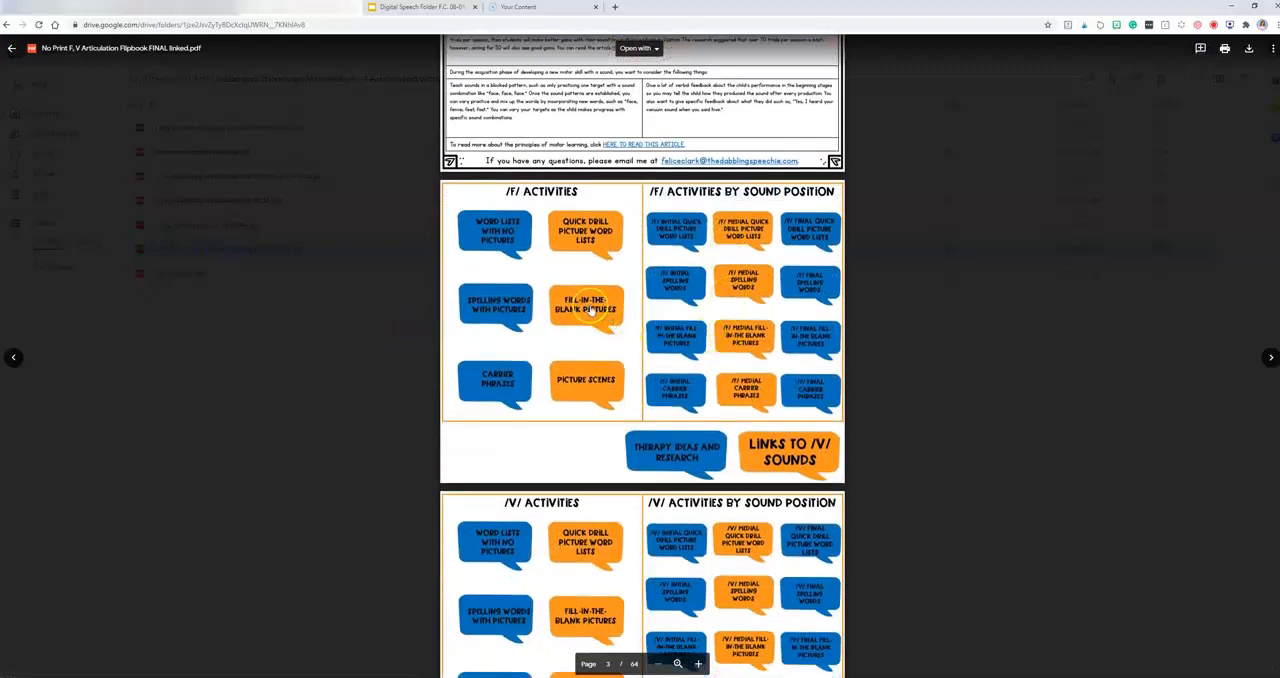
click(357, 350)
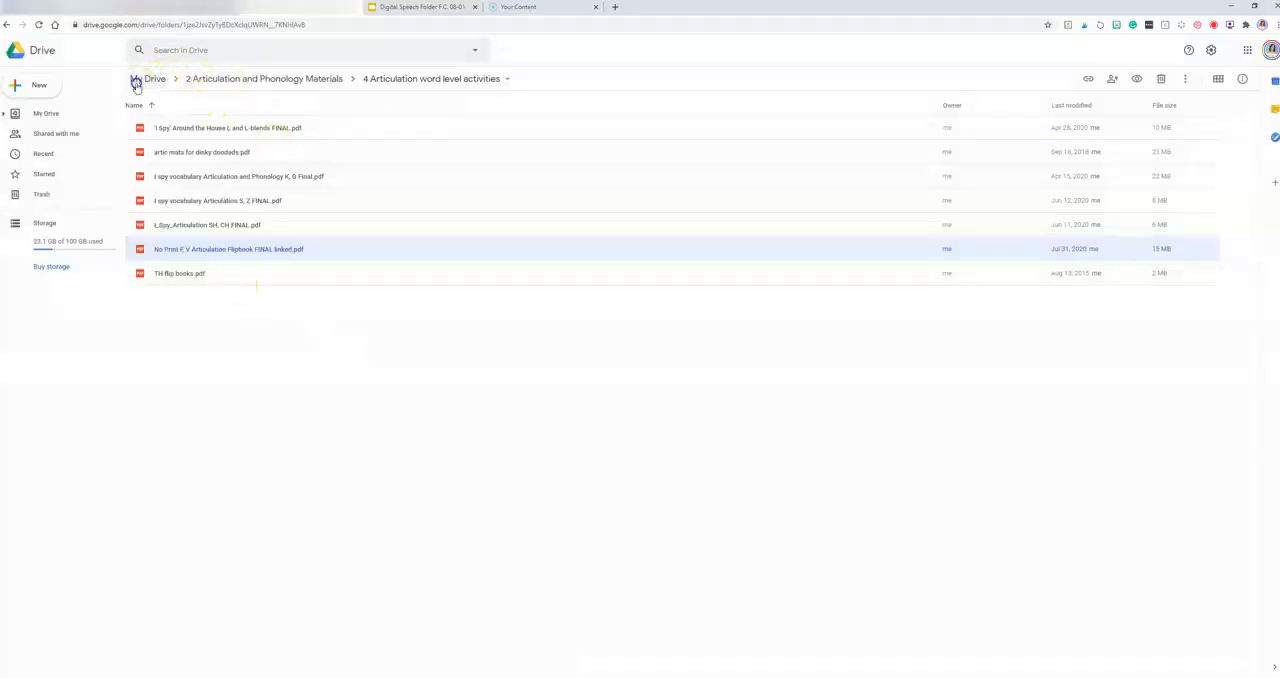
click(136, 84)
click(222, 309)
double_click(222, 307)
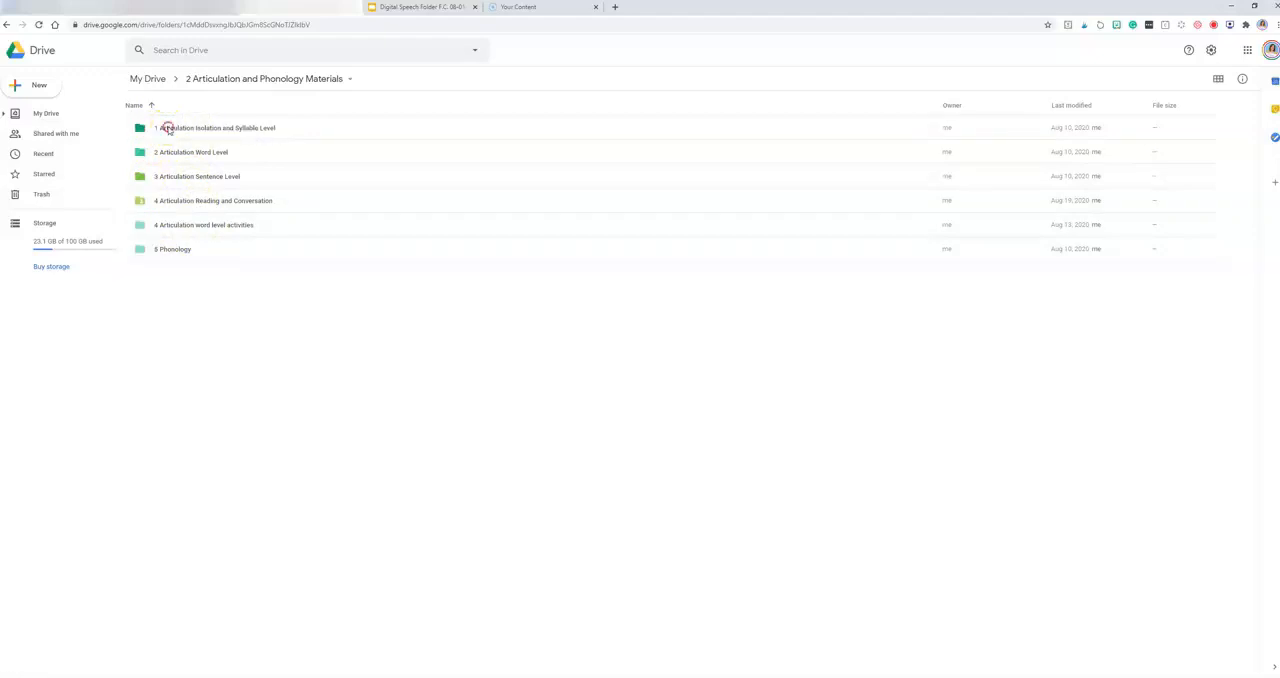
Step: Open the rename dialog for the "1 Articulation Isolation and Syllable Level" folder and accept its existing name
right_click(166, 127)
right_click(164, 124)
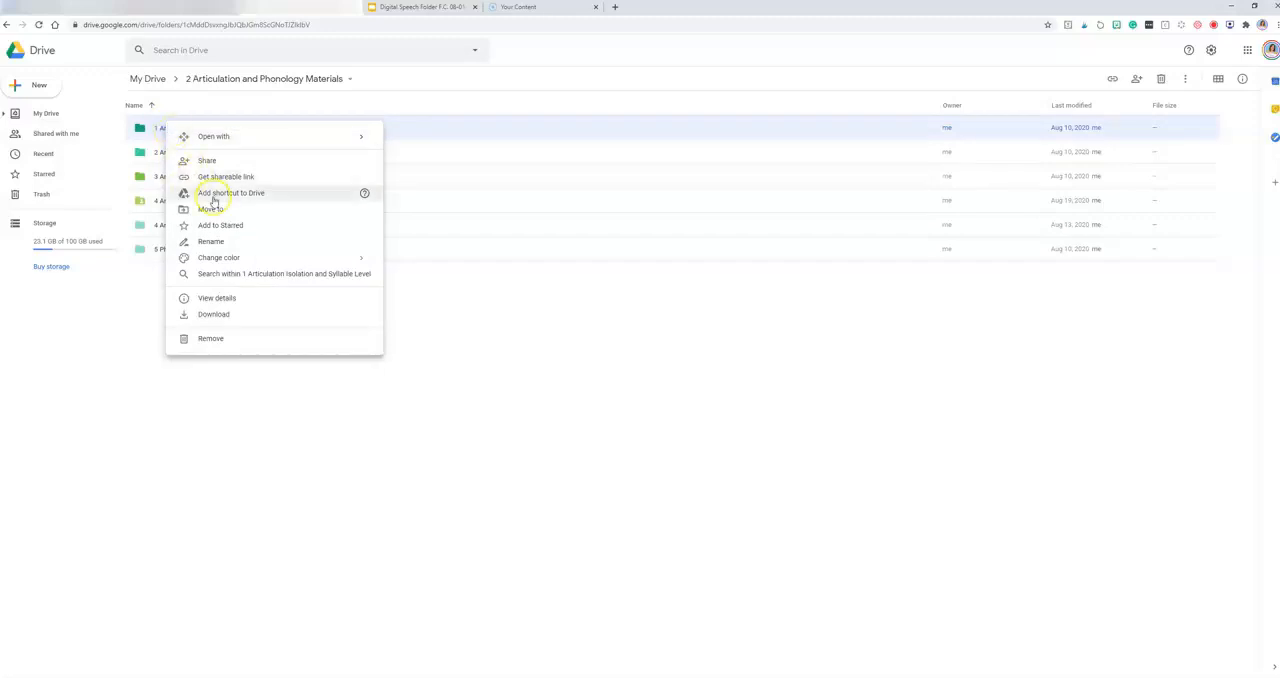
click(211, 244)
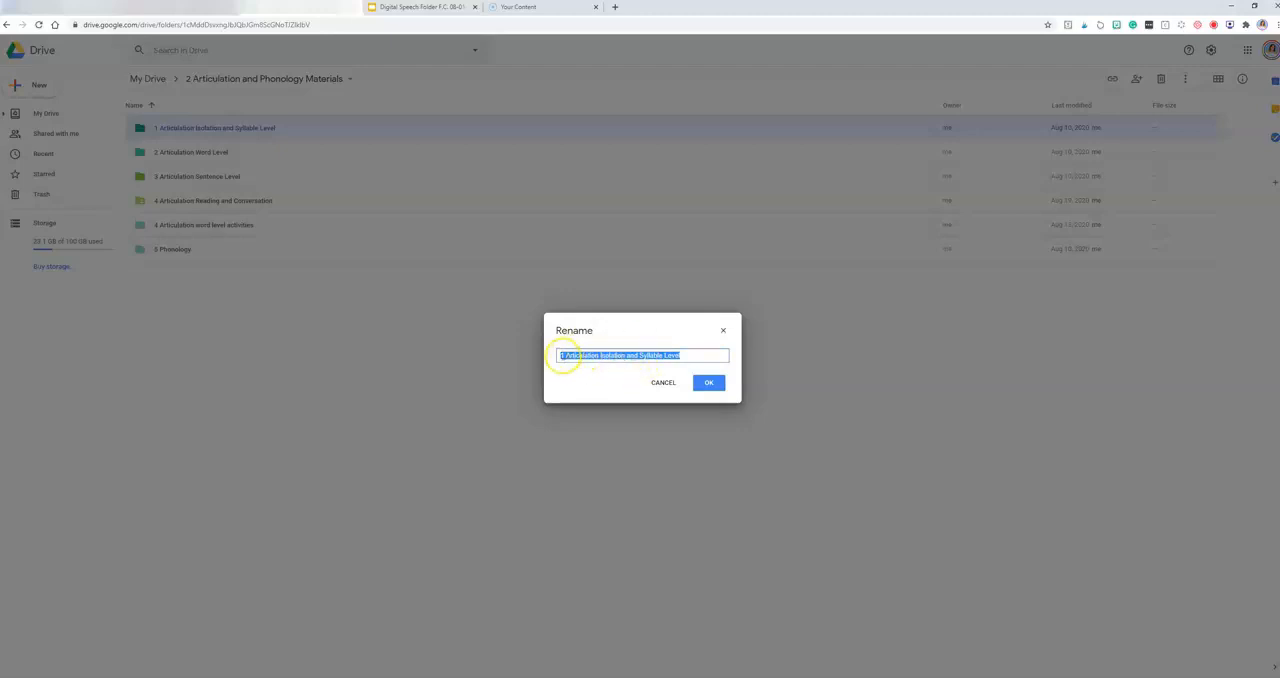
click(705, 384)
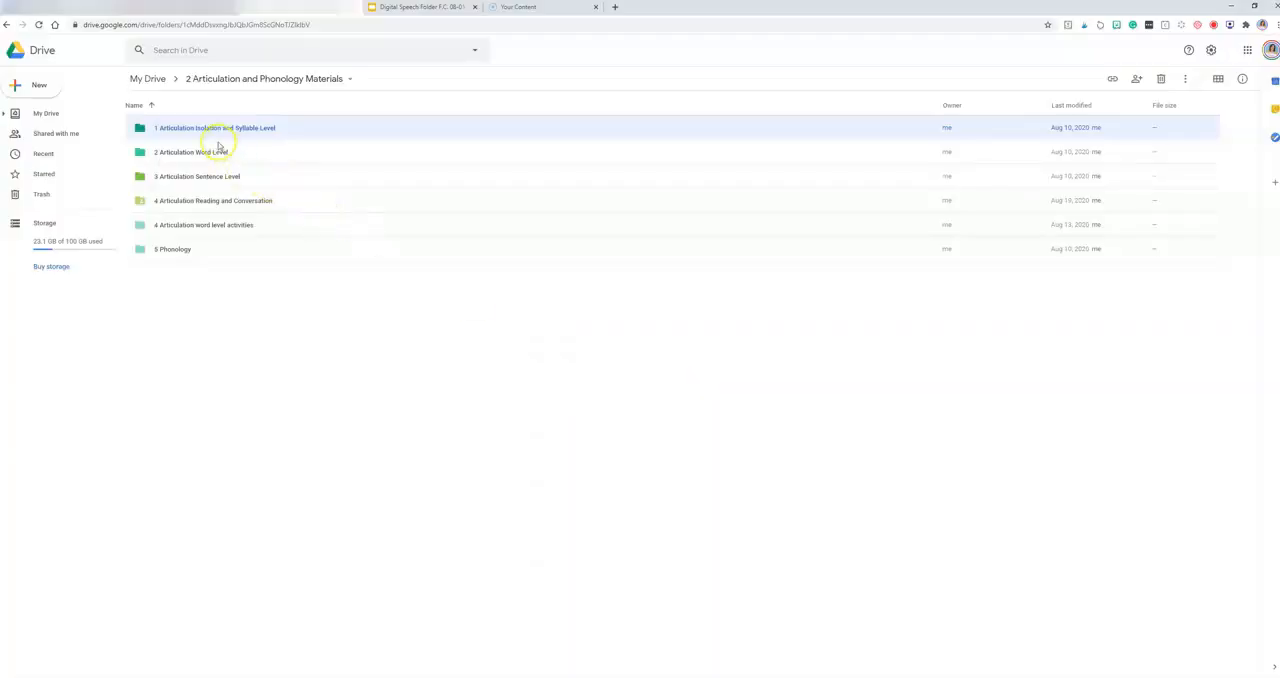
Step: Show the color choices for the "1 Articulation Isolation and Syllable Level" folder and dismiss them
right_click(193, 130)
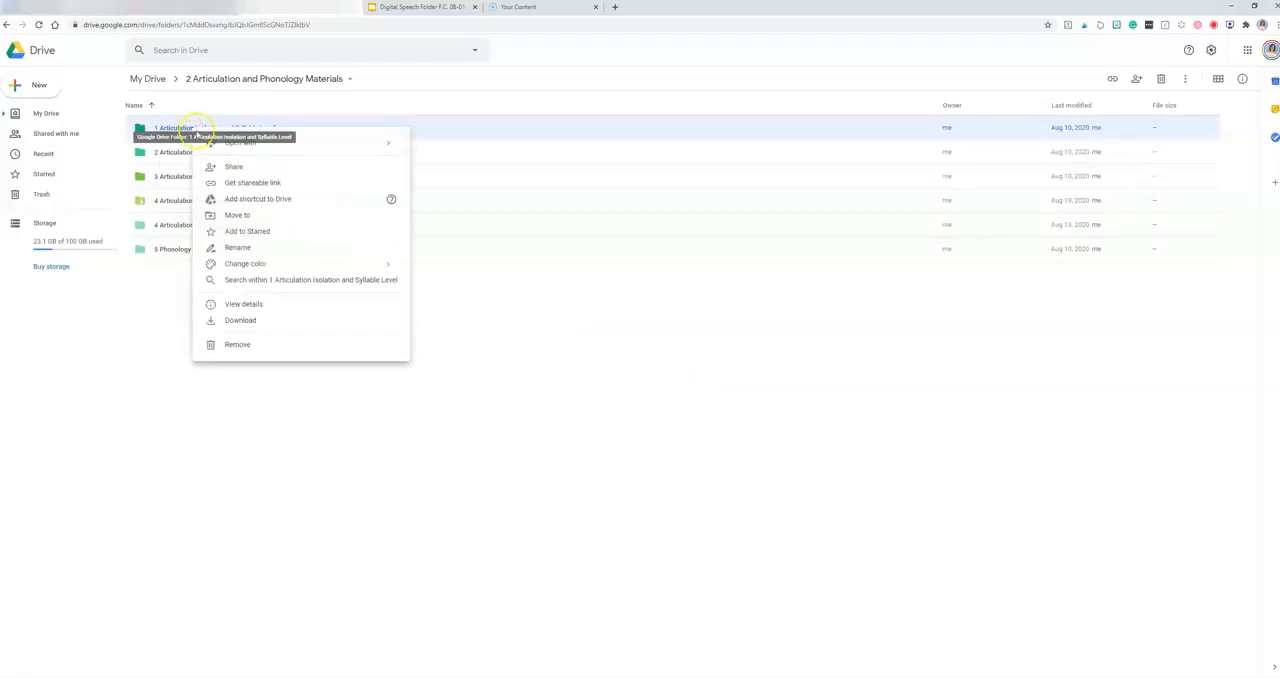
mouse_move(251, 263)
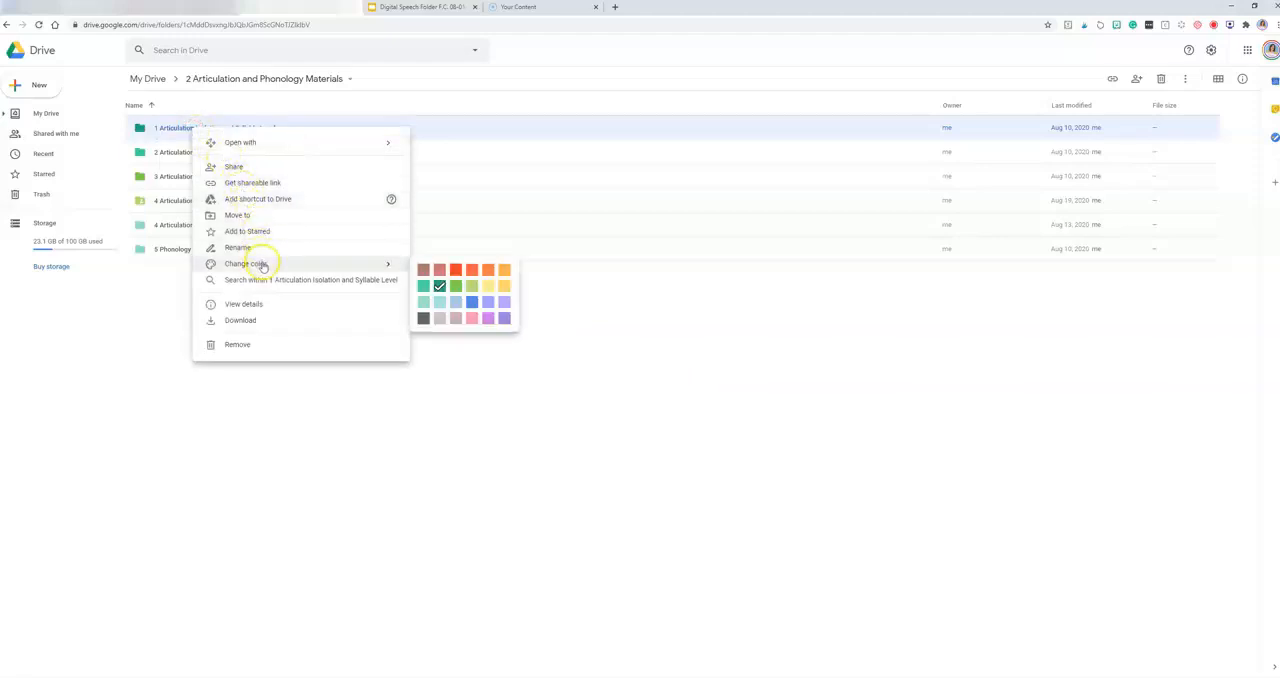
click(471, 356)
Step: Look inside the "Cluster Reduction" subfolder of "5 Phonology", and return to the "2 Articulation and Phonology Materials" folder
click(173, 250)
double_click(173, 250)
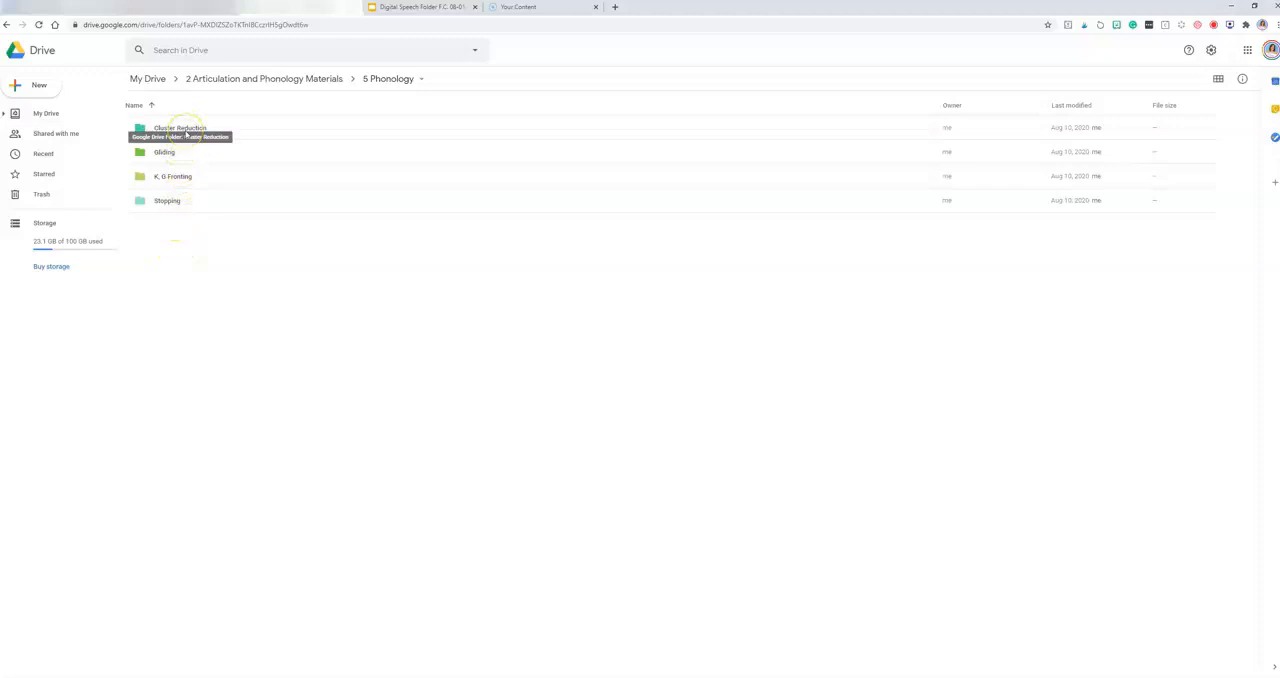
double_click(182, 131)
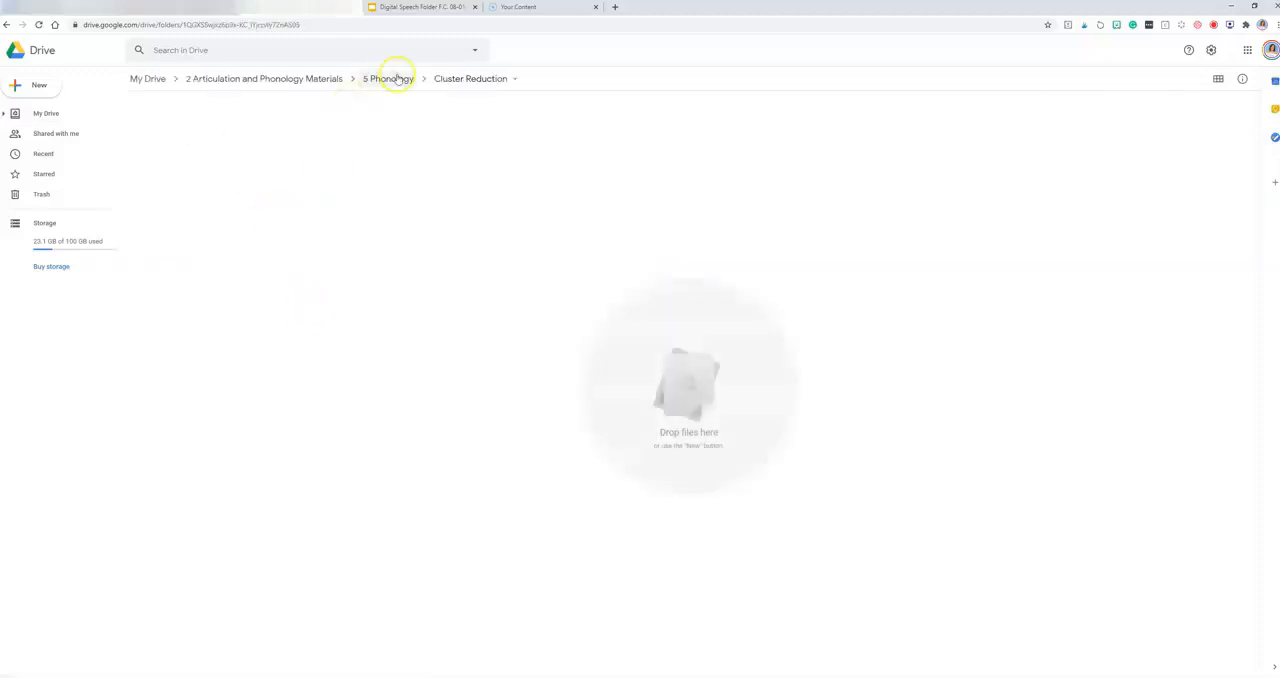
click(289, 80)
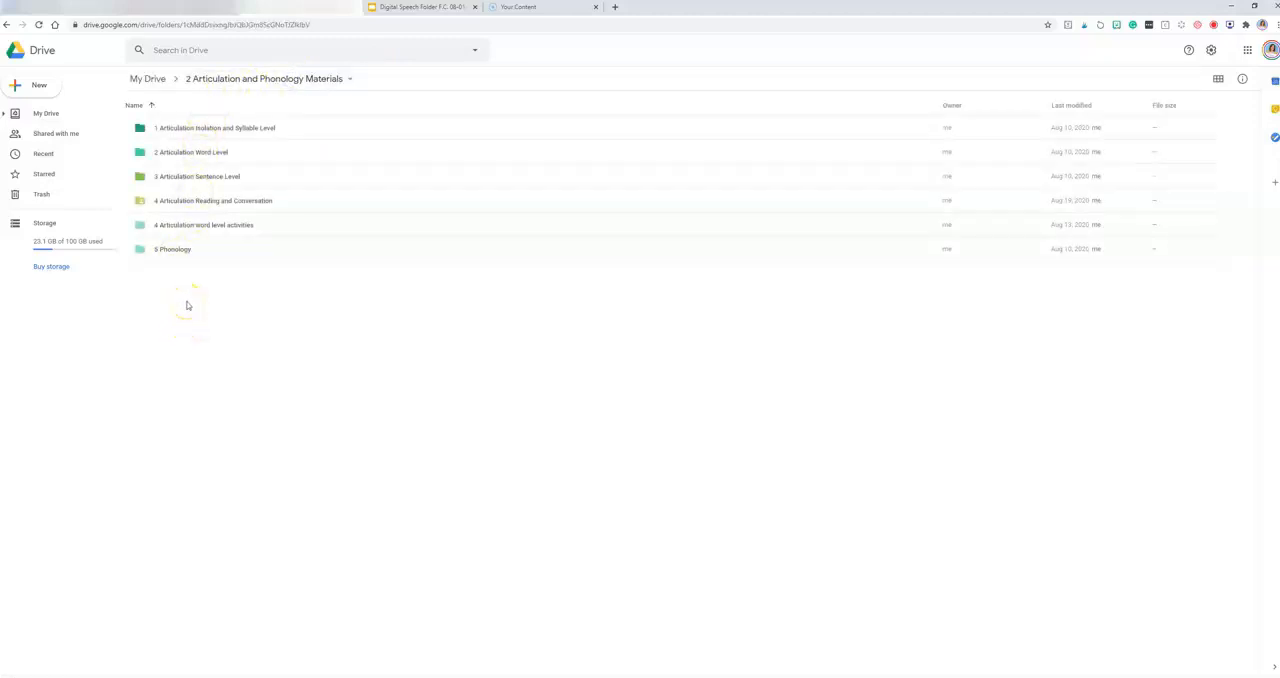
Step: Look inside "Carryover Activities for R" in the "4 Articulation Reading and Conversation" folder, and return to My Drive
double_click(201, 202)
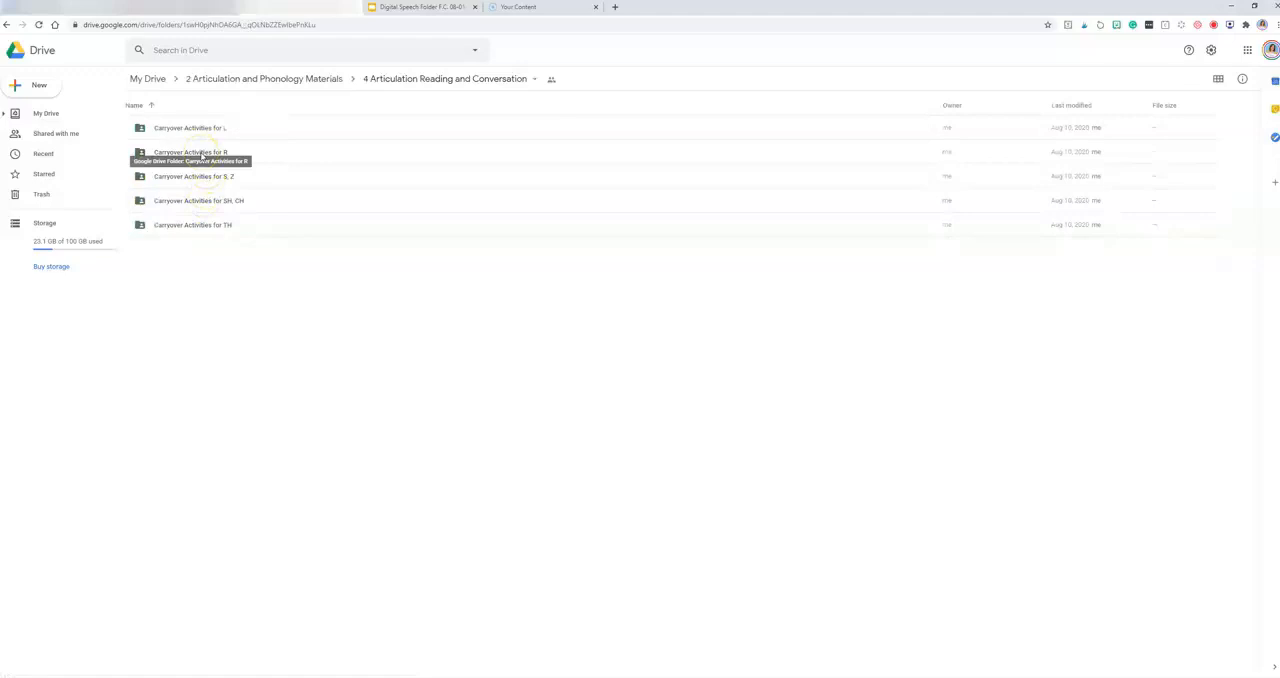
double_click(201, 153)
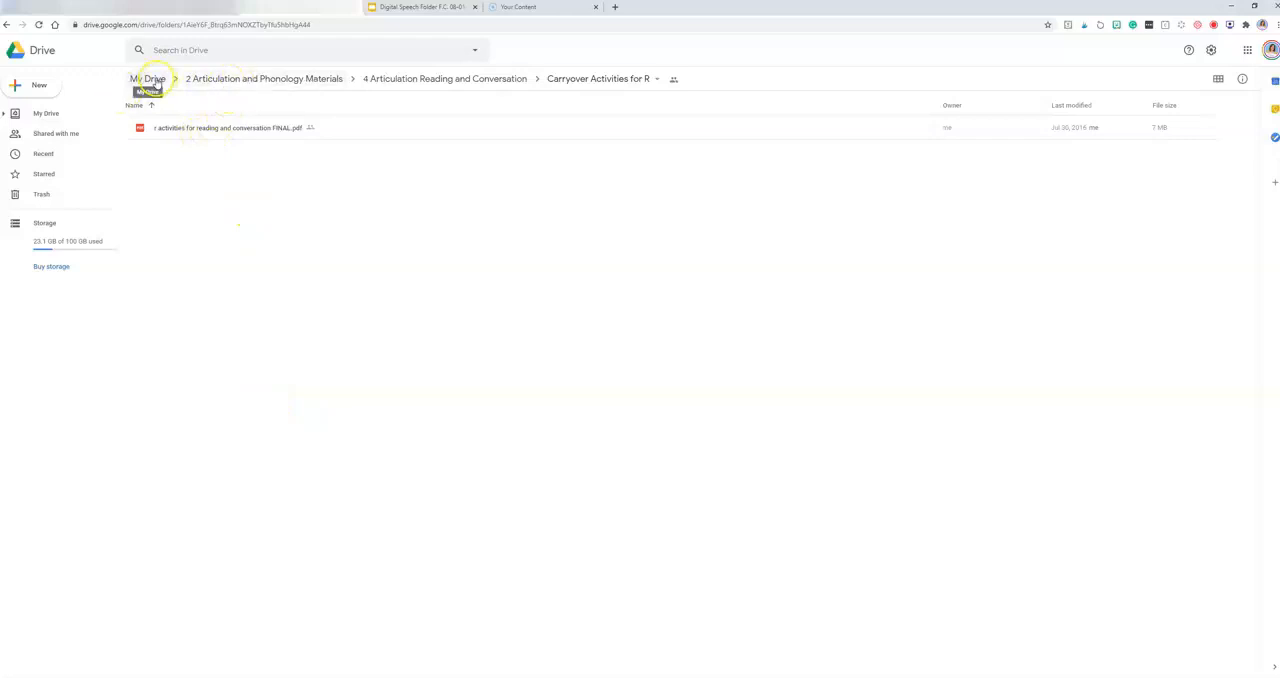
click(152, 79)
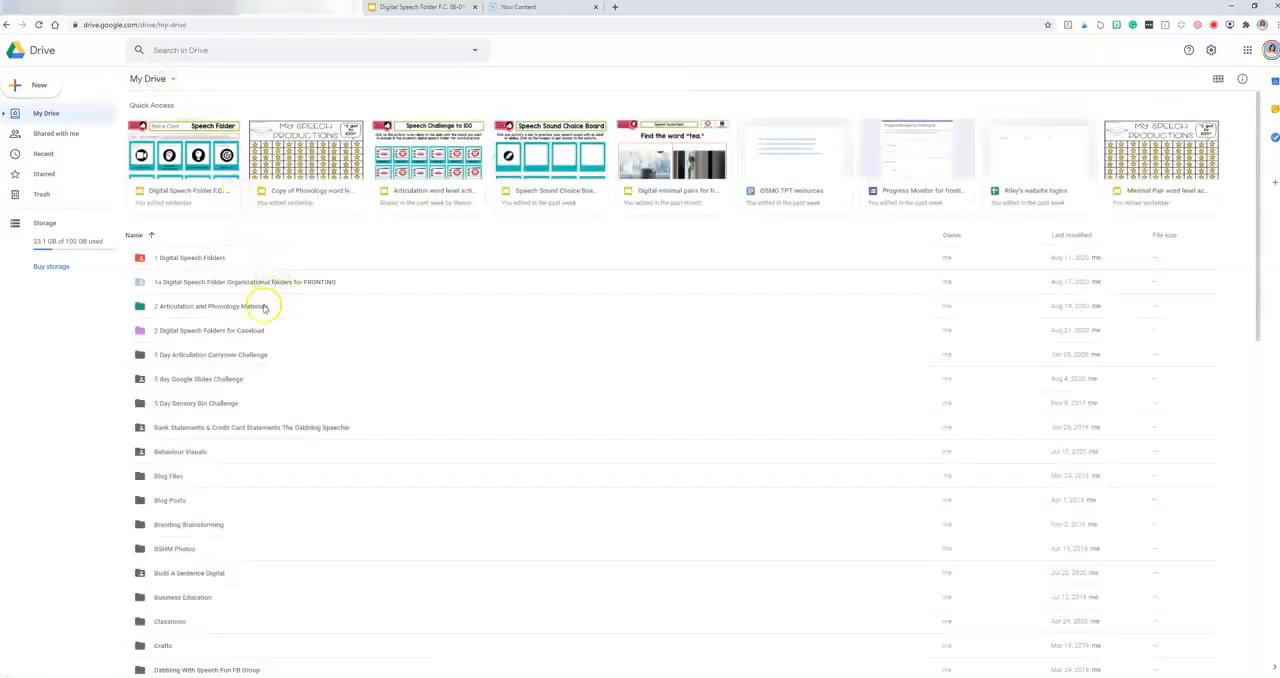
Step: Open the "Digital Speech Folders for Fronting - Listed on TpT - Do Not Delete" folder, review its files, and return to My Drive
scroll(249, 454, down, 3)
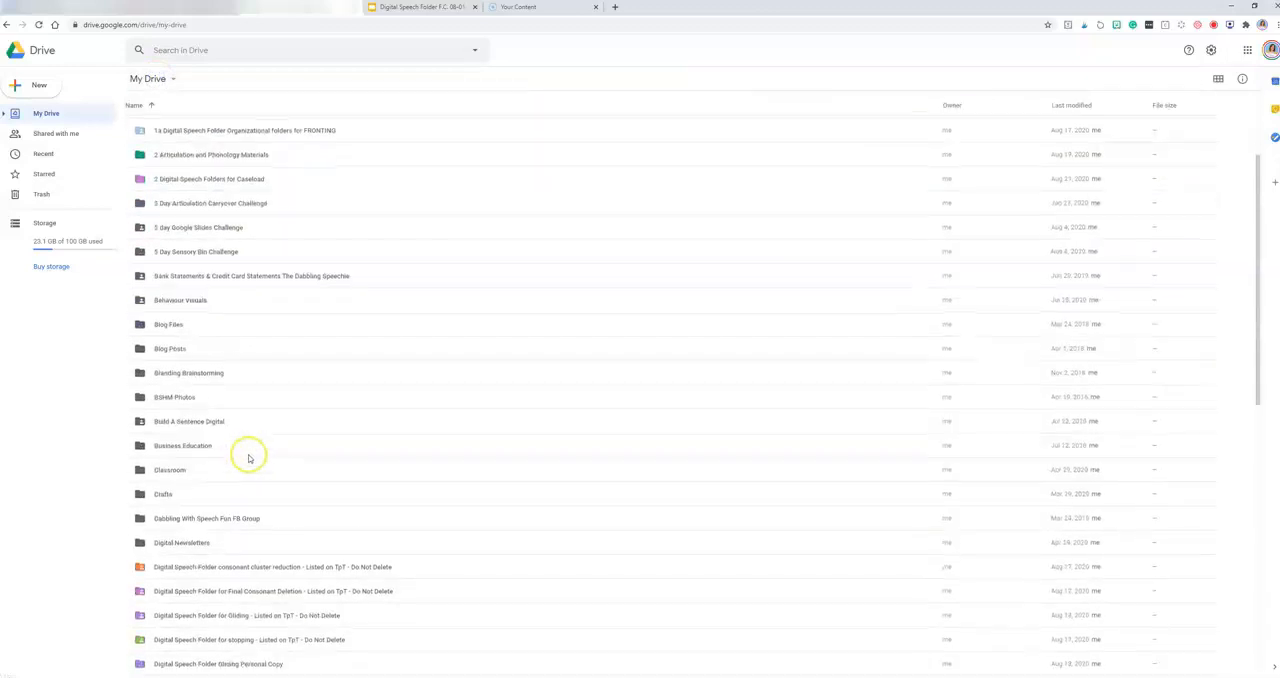
scroll(241, 612, down, 1)
double_click(238, 636)
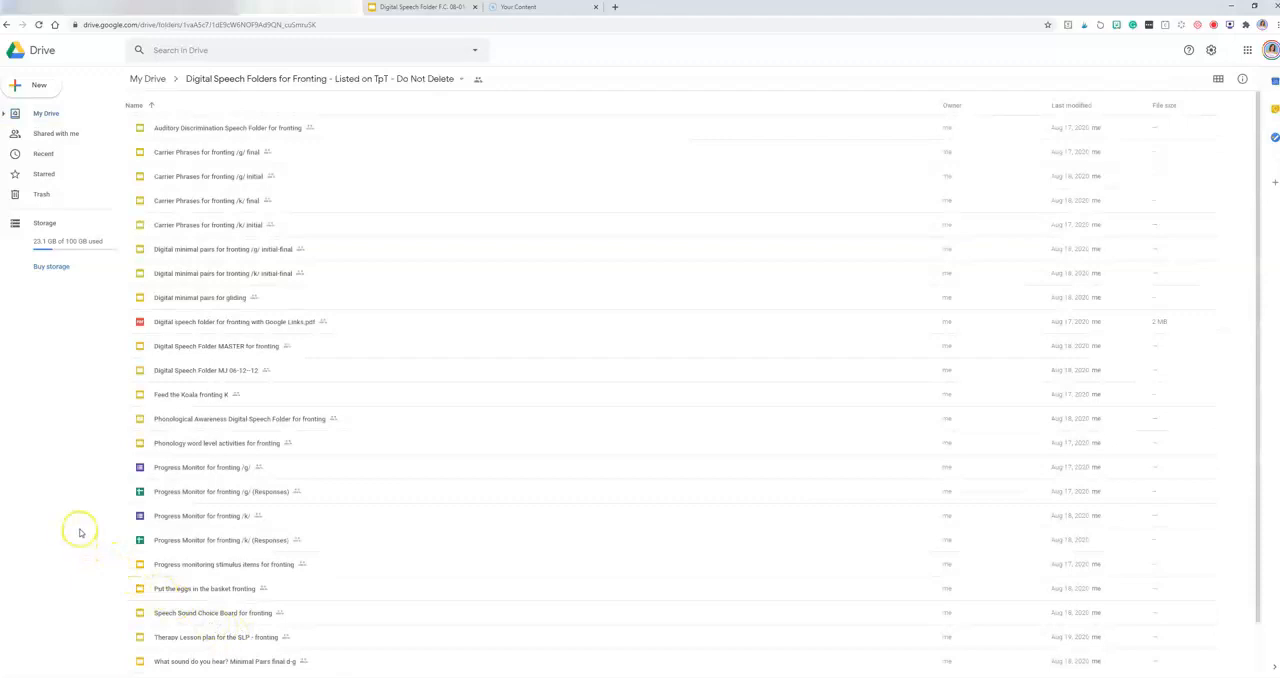
scroll(254, 400, down, 1)
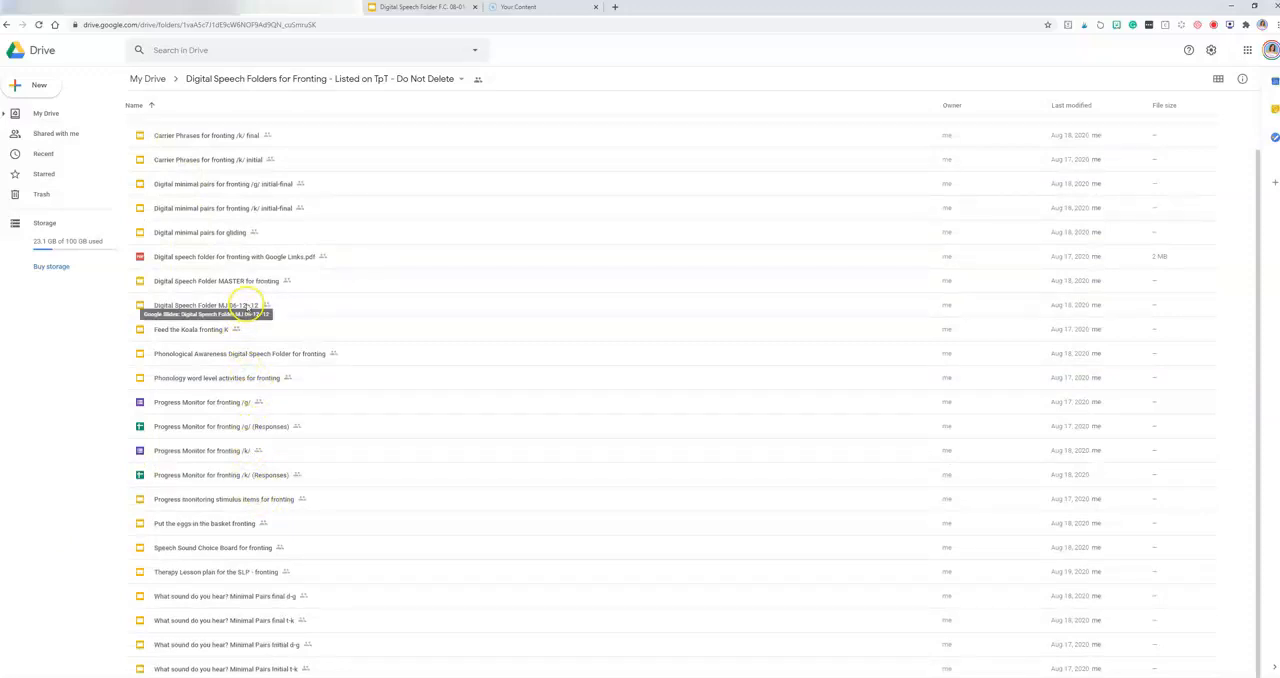
scroll(248, 212, up, 2)
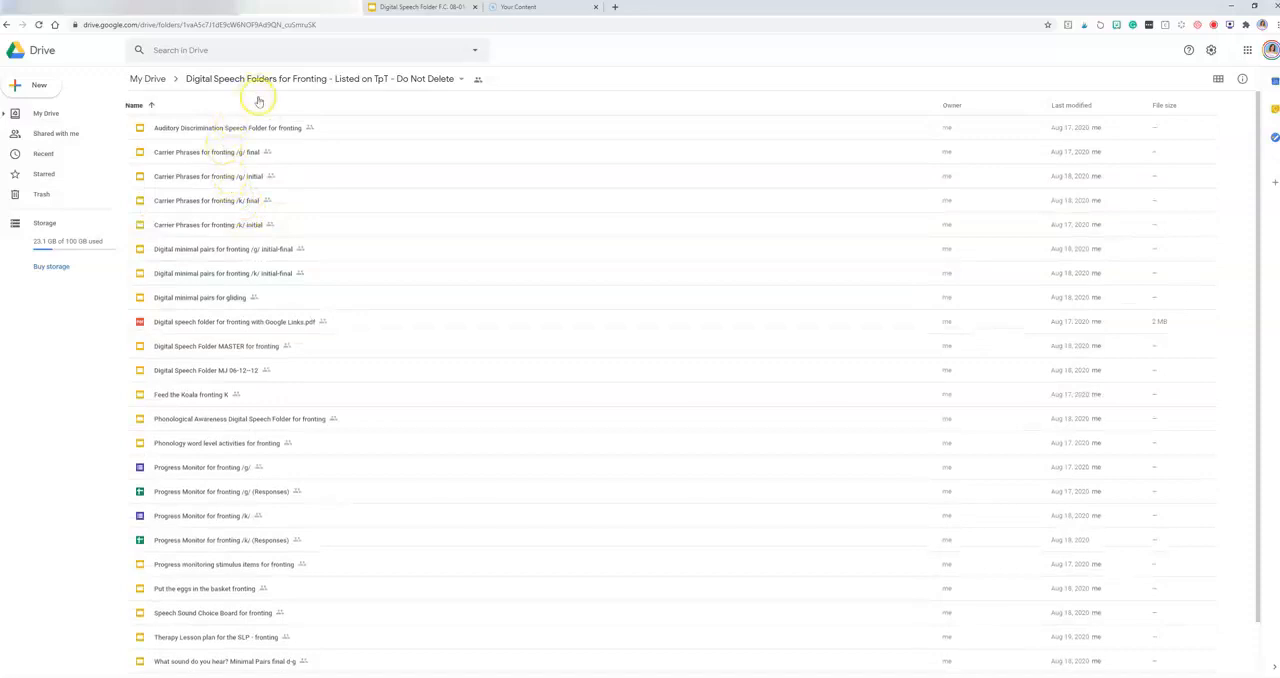
scroll(300, 330, down, 3)
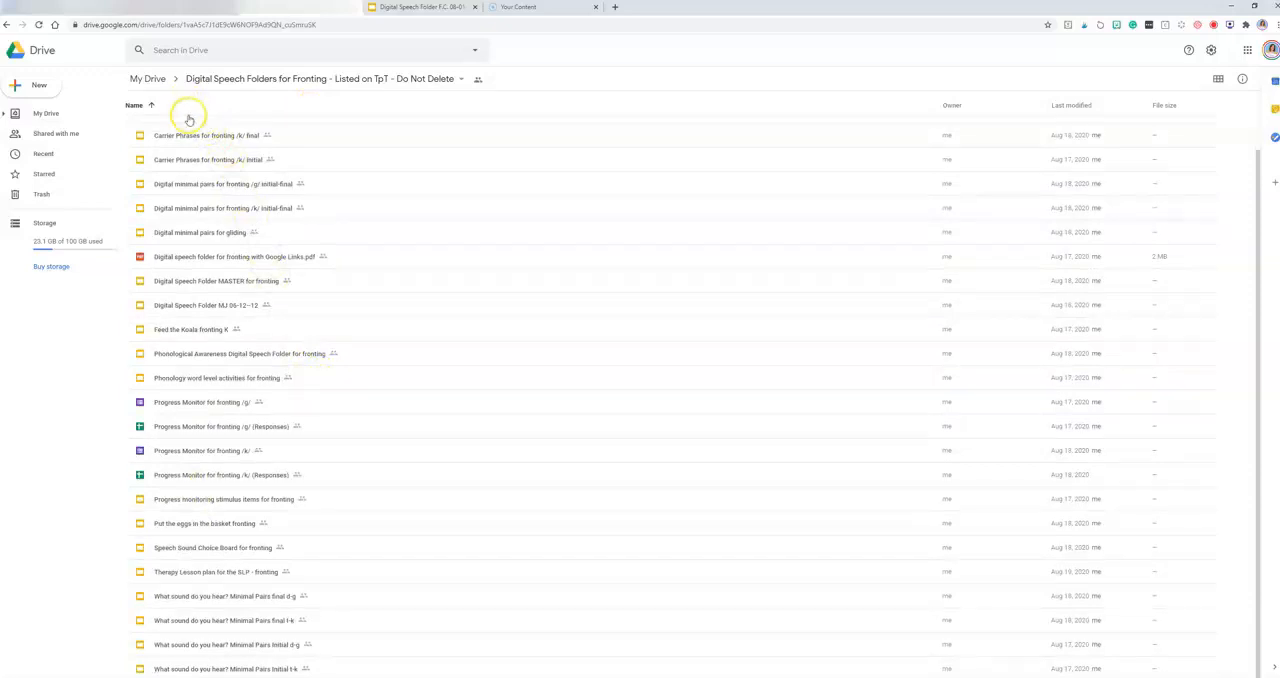
click(150, 79)
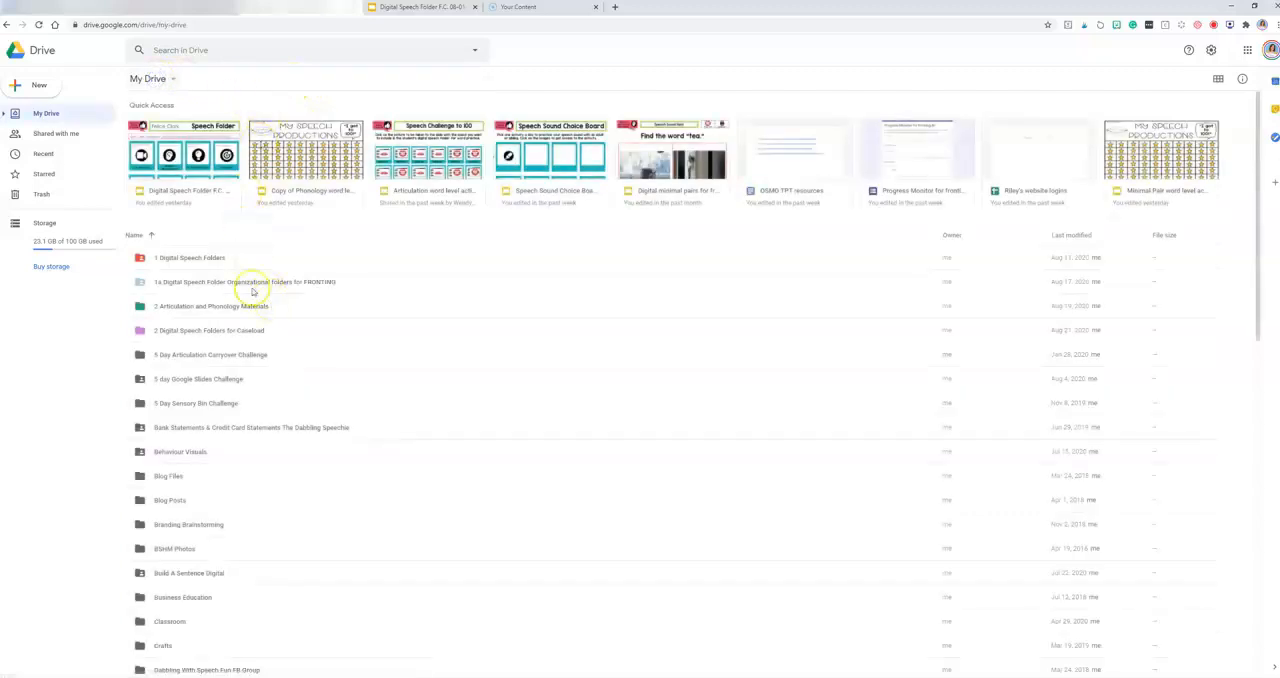
Step: Open the "1a Digital Speech Folder Organizational folders for FRONTING" folder and review its subfolders and copied files
double_click(246, 283)
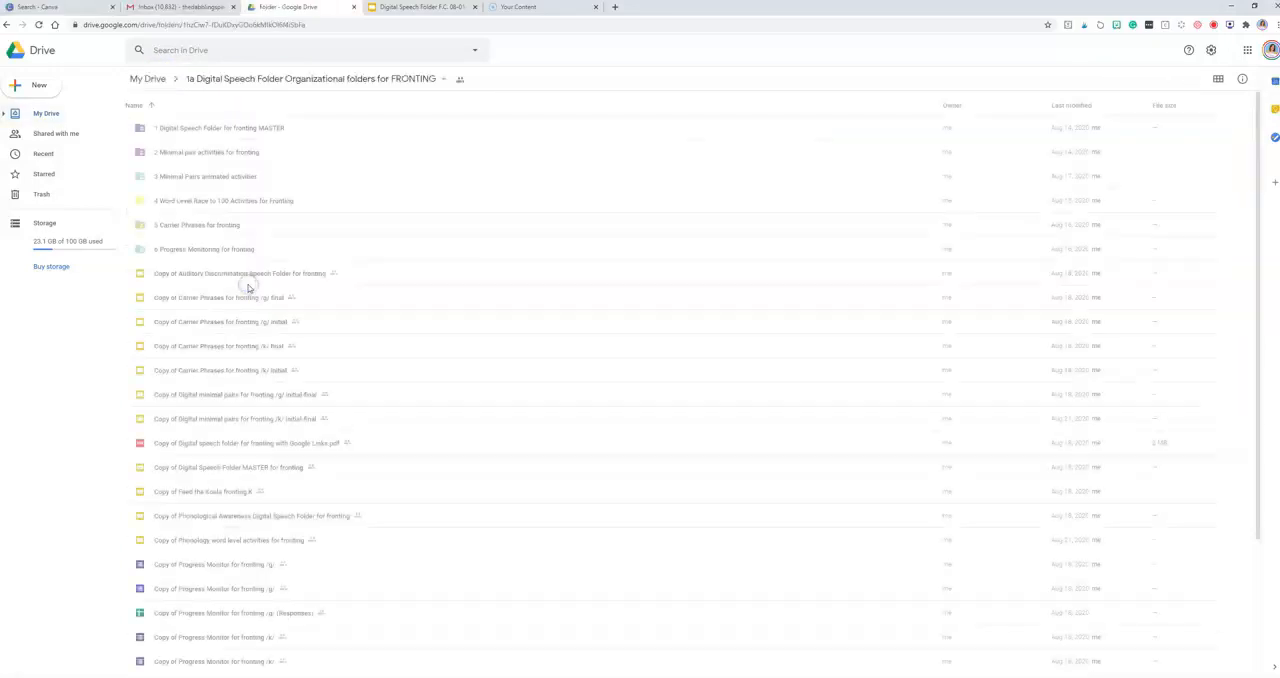
scroll(263, 332, down, 3)
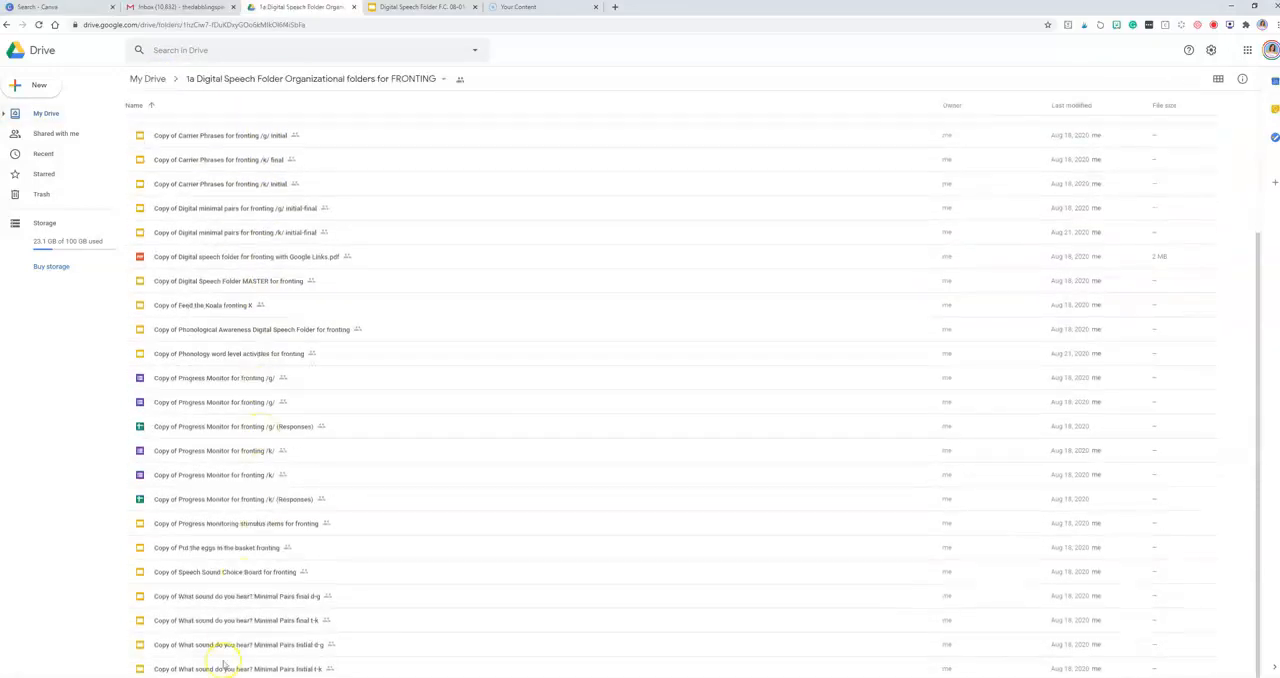
scroll(288, 410, up, 4)
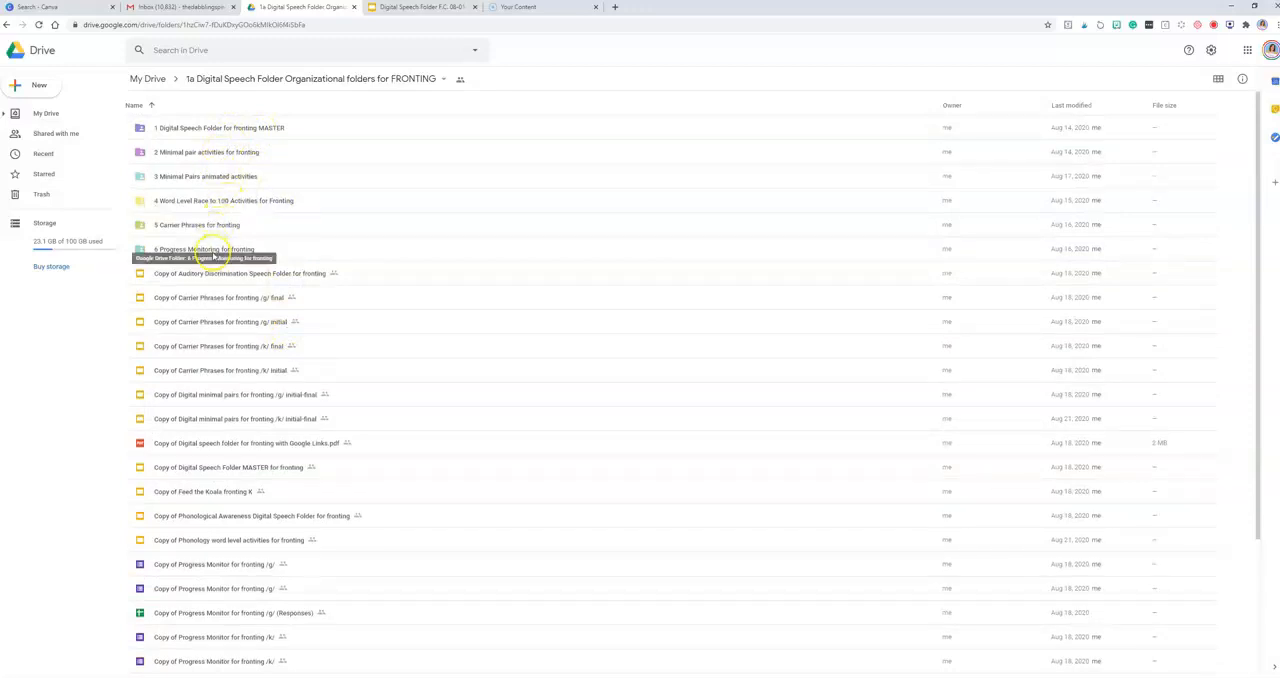
Step: Show the available actions for the "1 Digital Speech Folder for fronting MASTER" folder and dismiss them
click(231, 130)
right_click(231, 130)
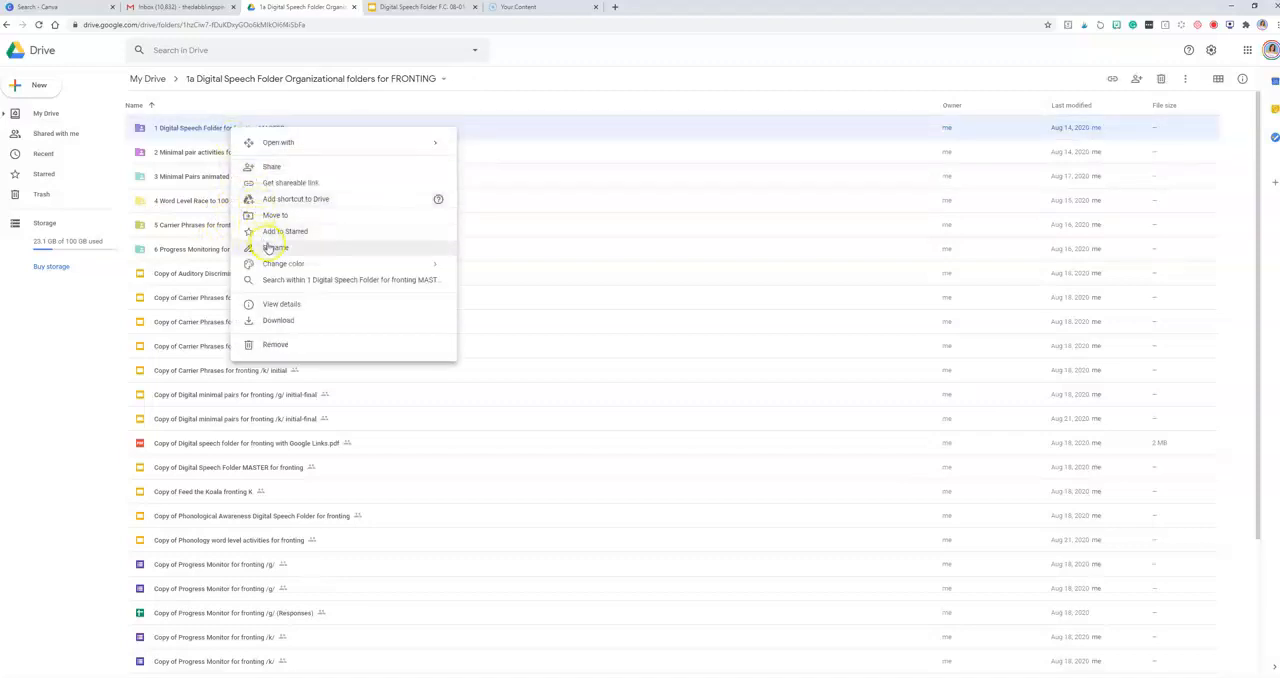
click(177, 127)
click(44, 88)
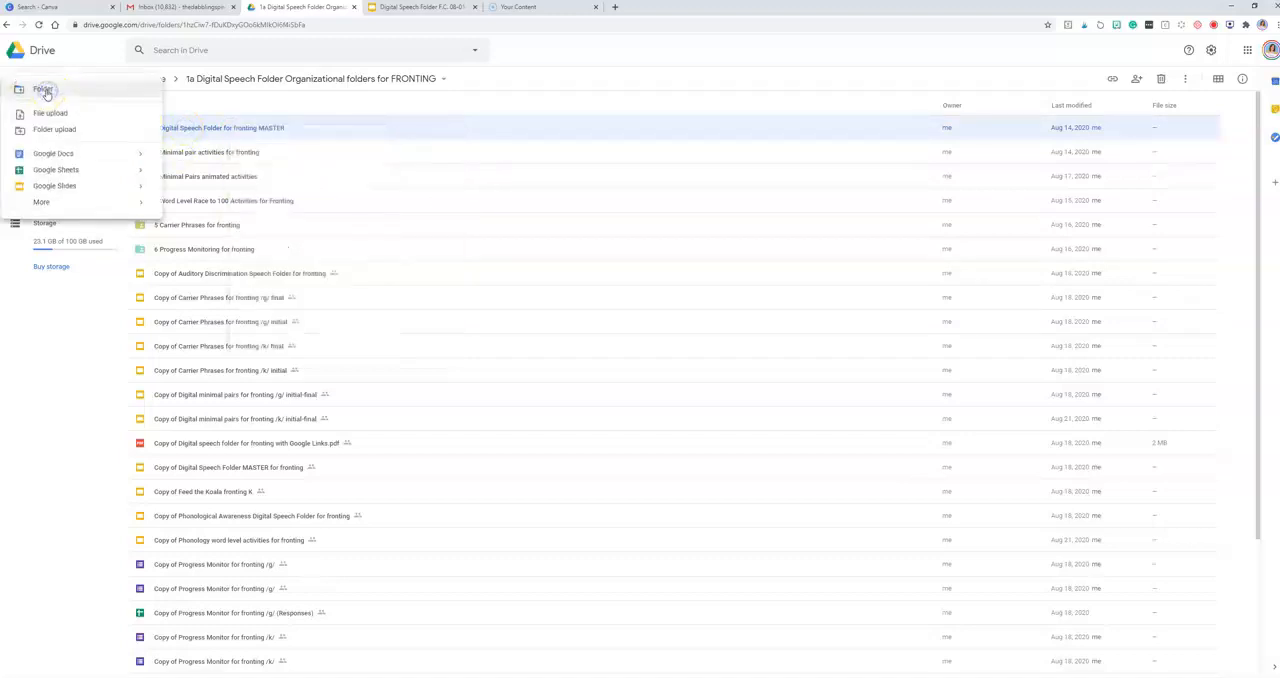
click(44, 91)
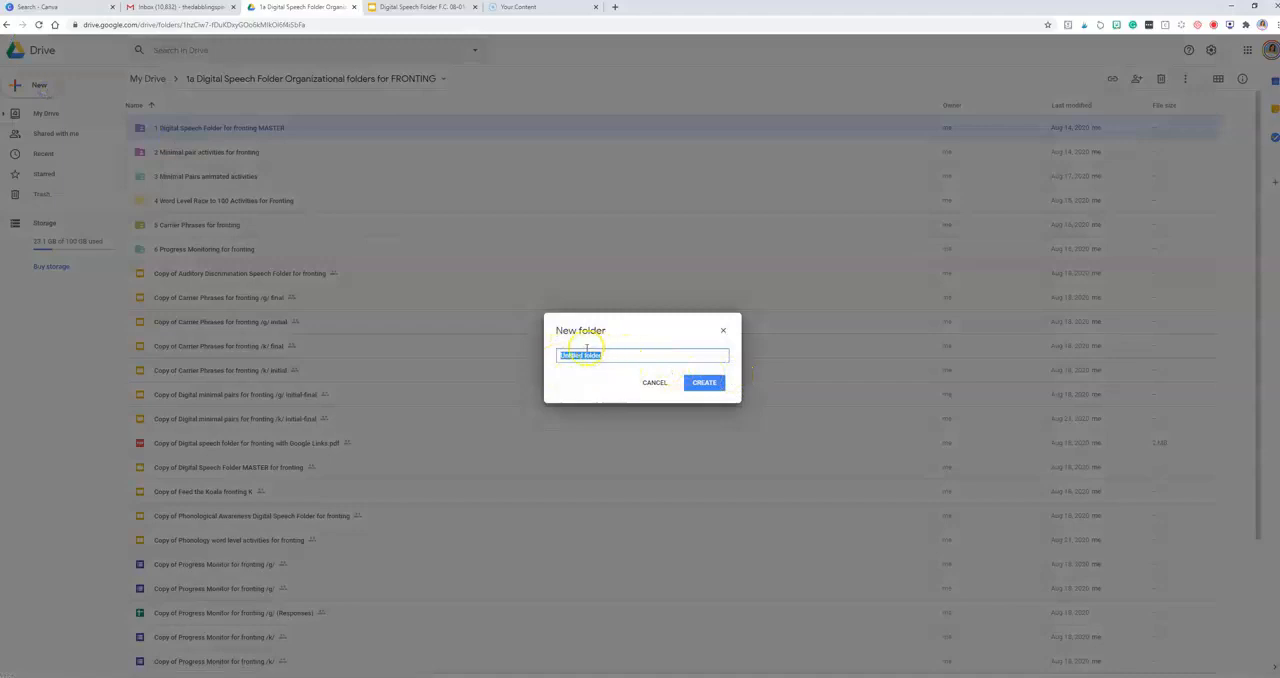
click(655, 383)
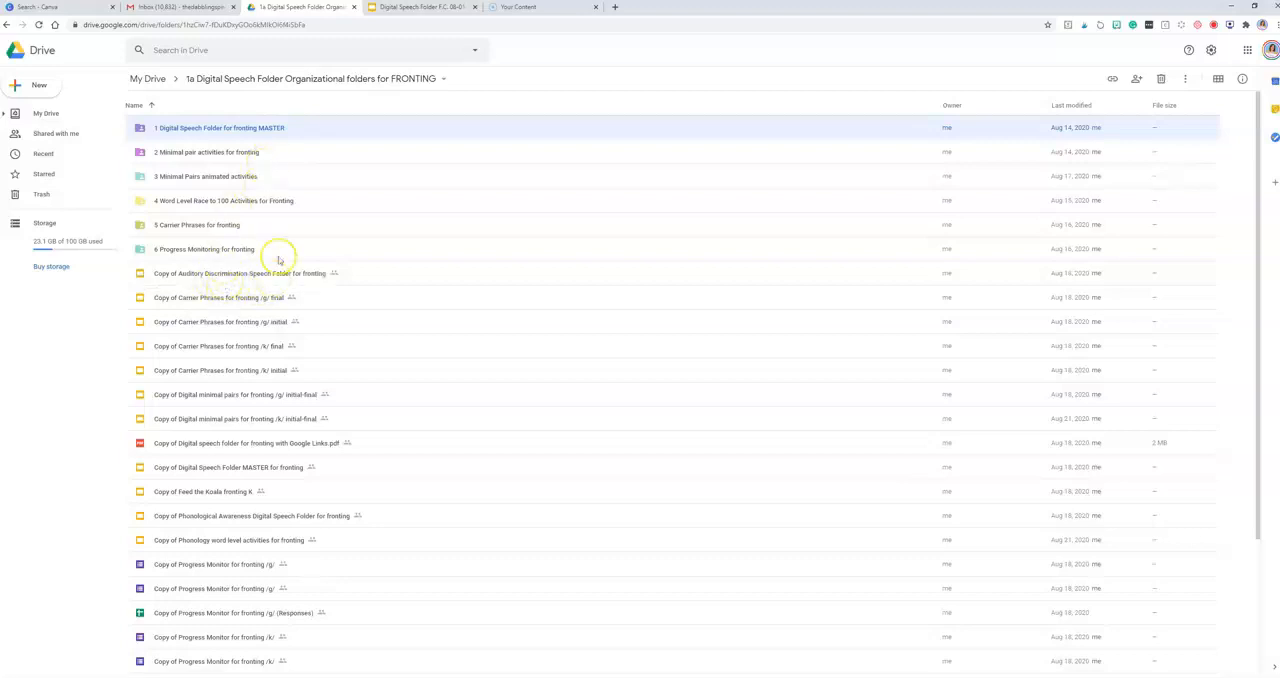
Step: Create a new folder named "7 Auditory Discrimination for fronting" inside the fronting organizational folder
click(37, 86)
click(41, 86)
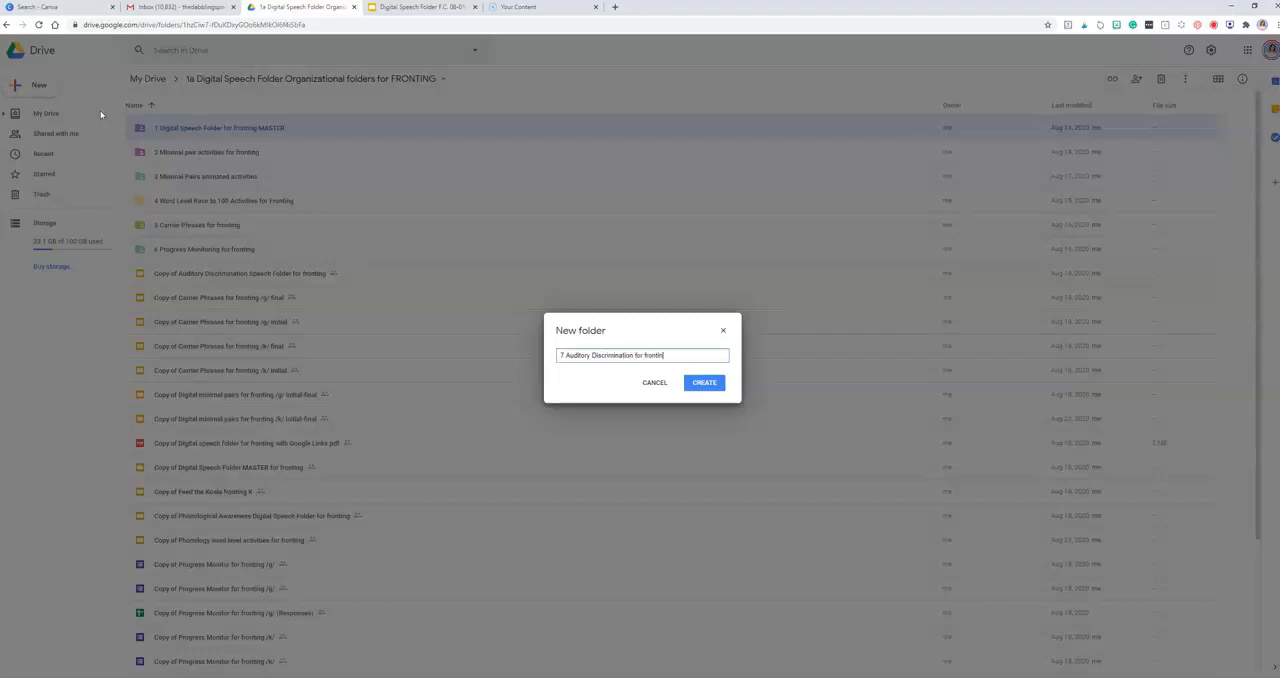
click(704, 382)
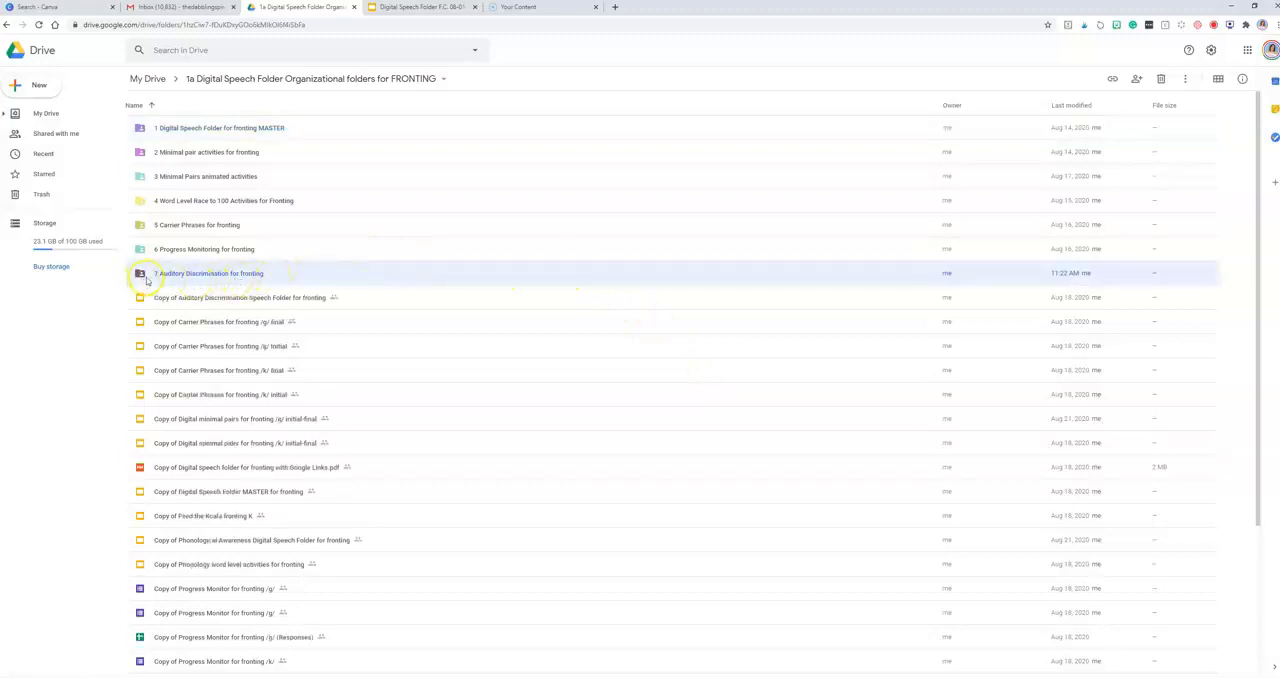
Step: Color the "7 Auditory Discrimination for fronting" folder orange and move "Copy of Auditory Discrimination Speech Folder for fronting" into it, accepting the sharing change
right_click(177, 277)
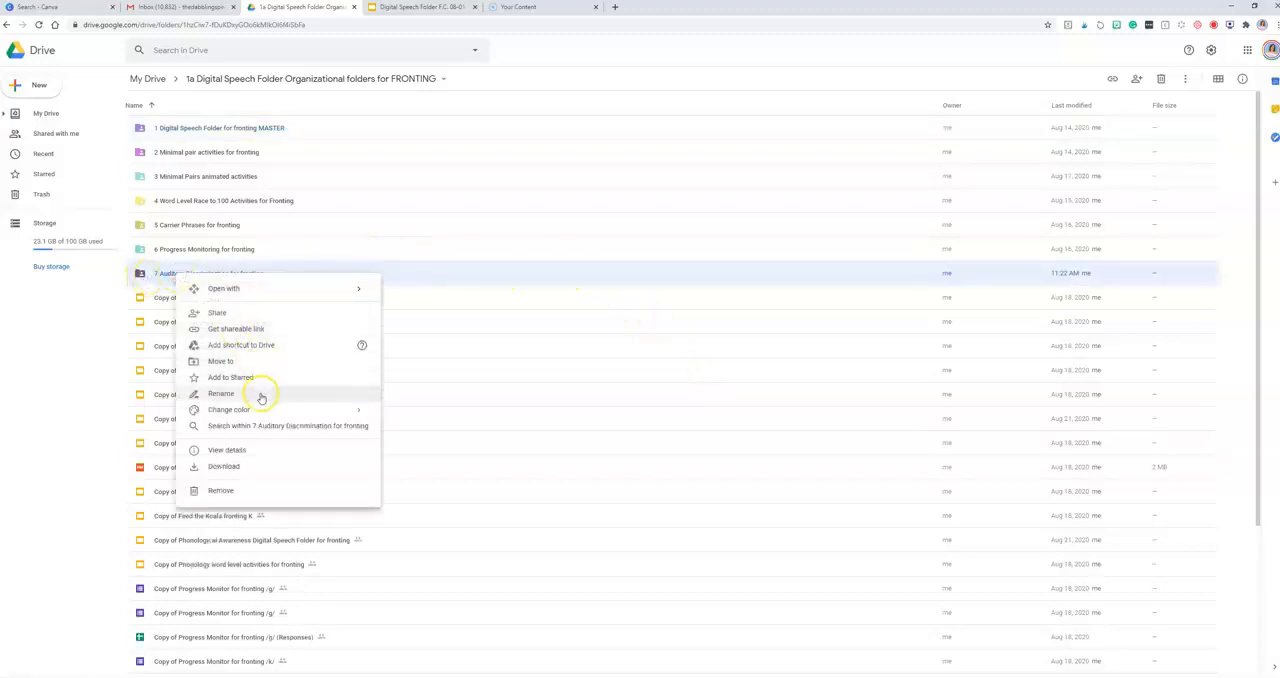
mouse_move(274, 410)
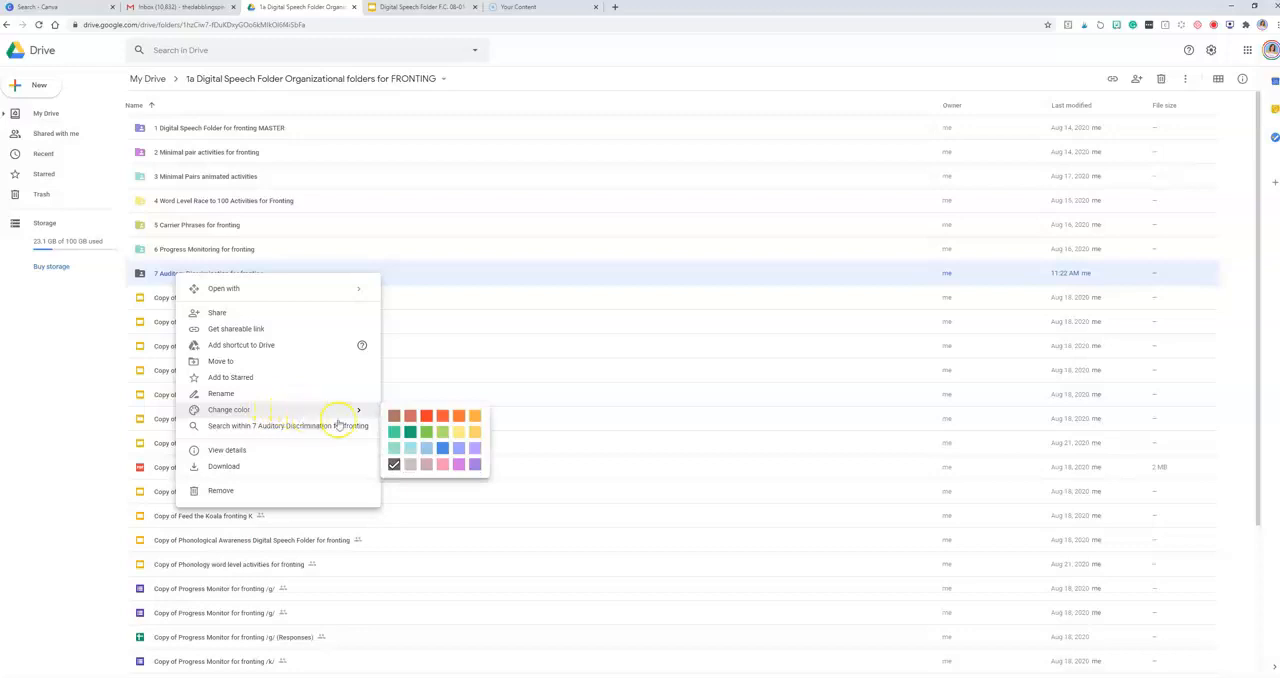
click(459, 417)
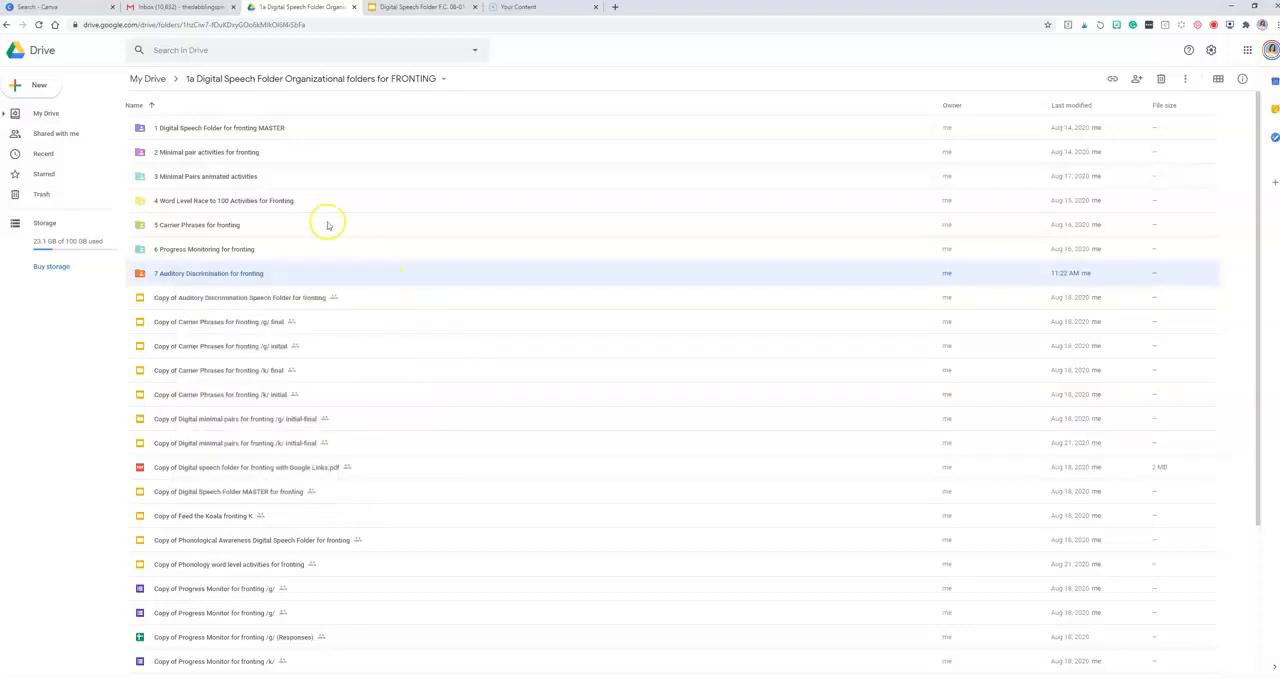
drag(231, 299, 218, 272)
click(759, 388)
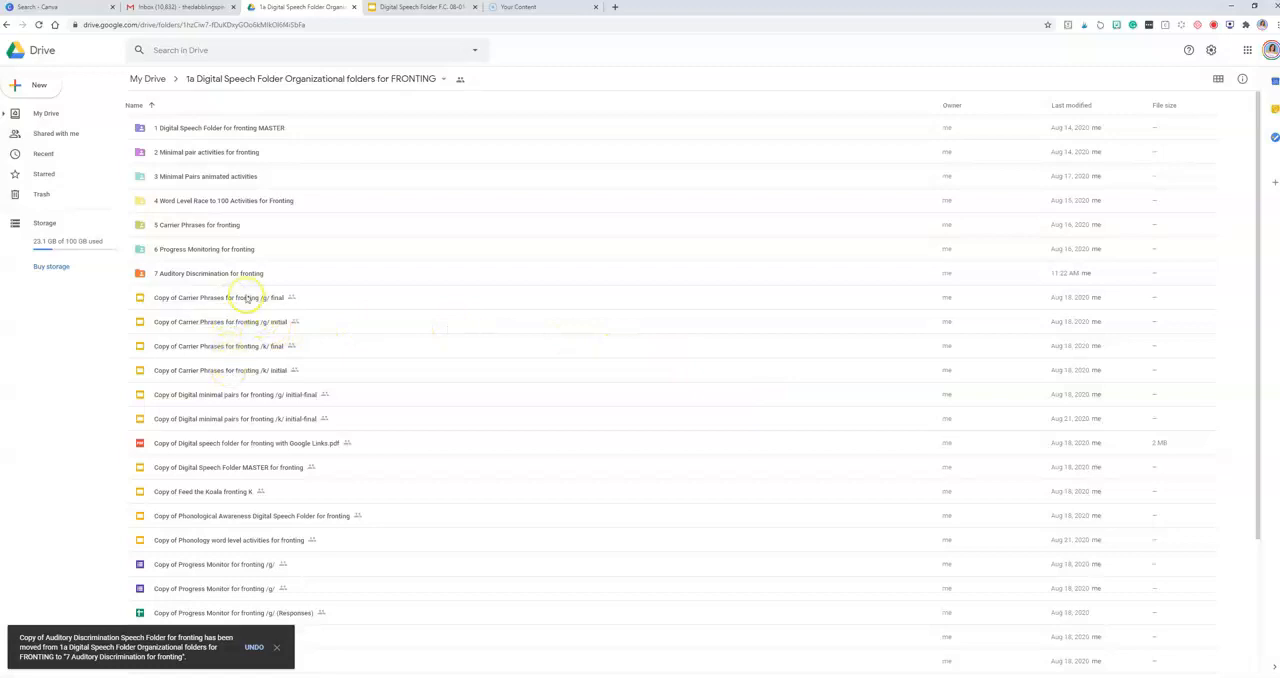
Step: Open "Copy of Carrier Phrases for fronting /g/ final", try the pig card in the sentence's blank frame, undo the move, and return to the Drive folder
double_click(247, 302)
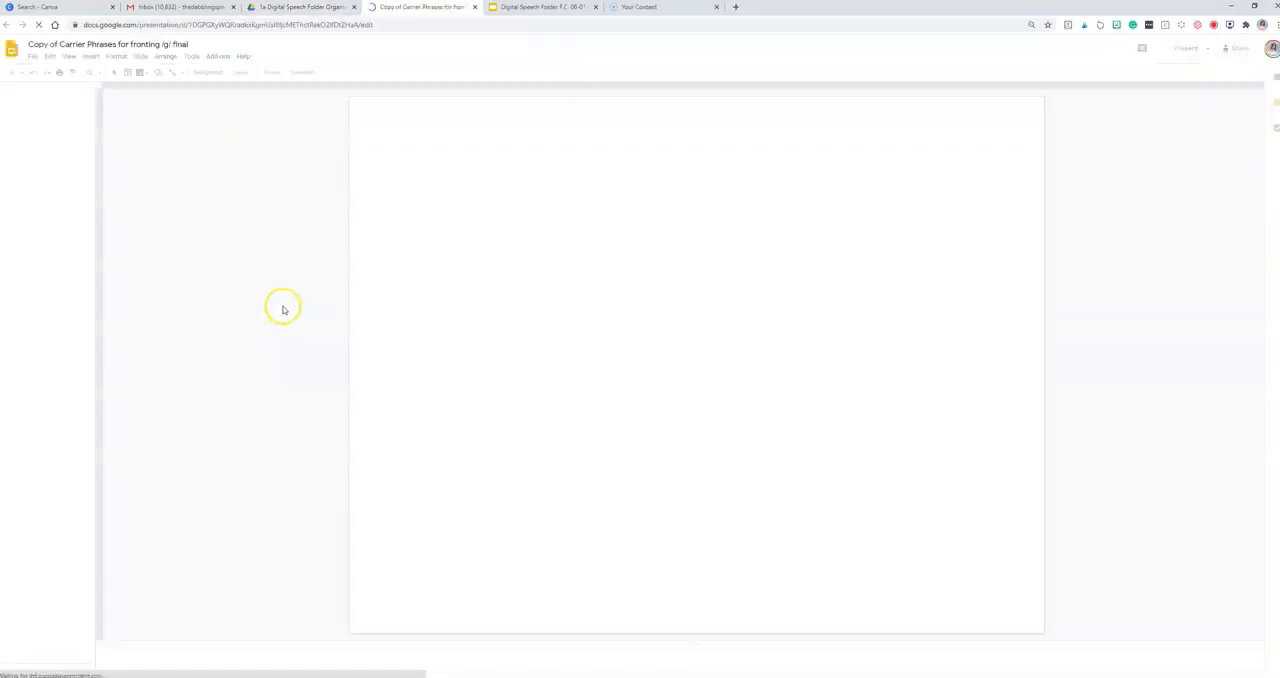
drag(424, 376, 437, 562)
drag(424, 376, 426, 381)
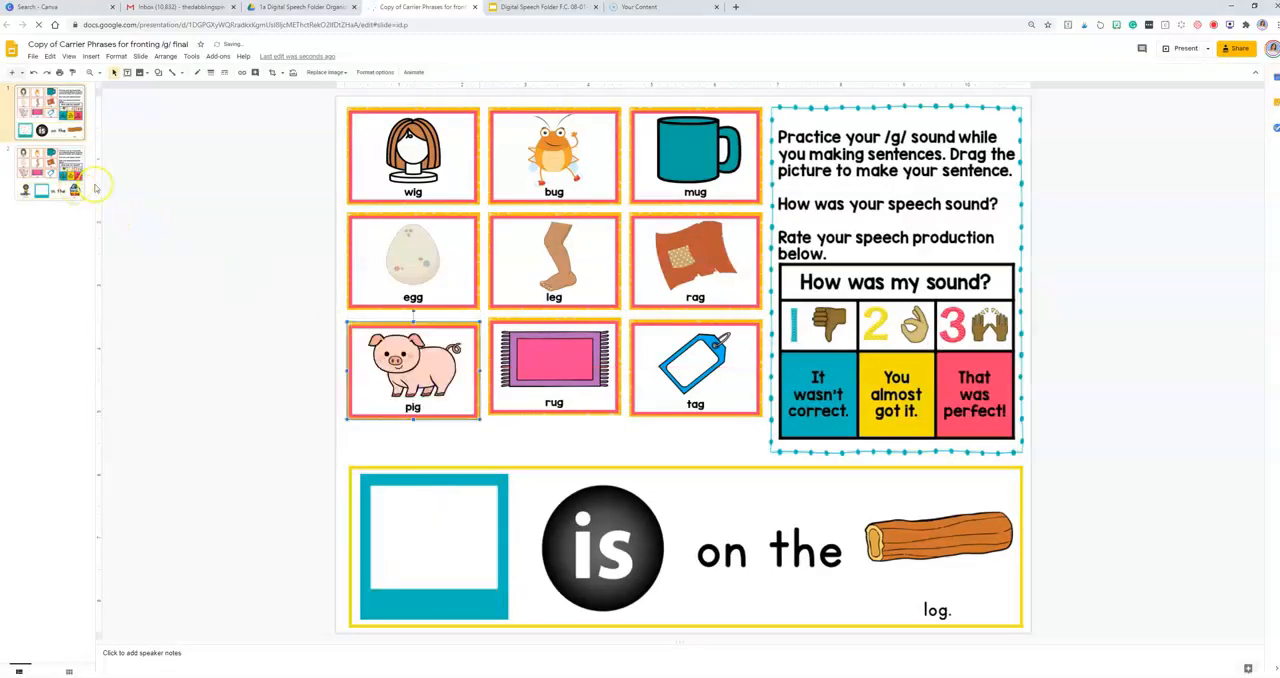
click(615, 455)
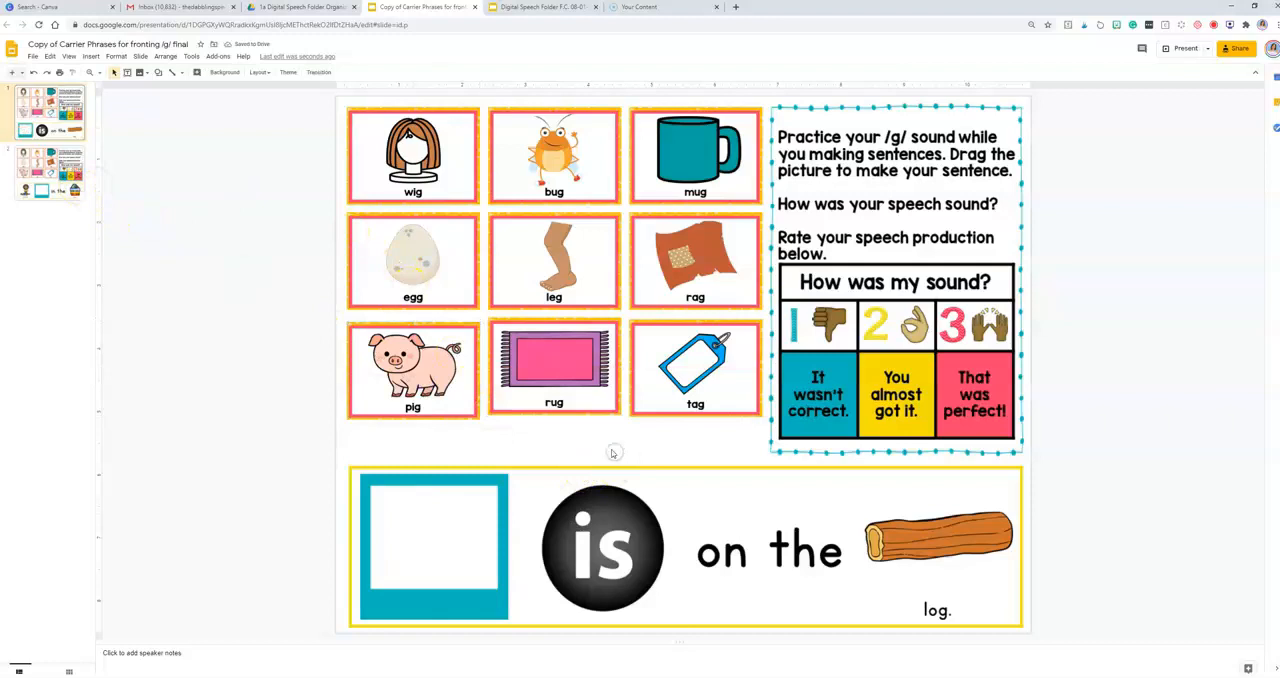
click(466, 390)
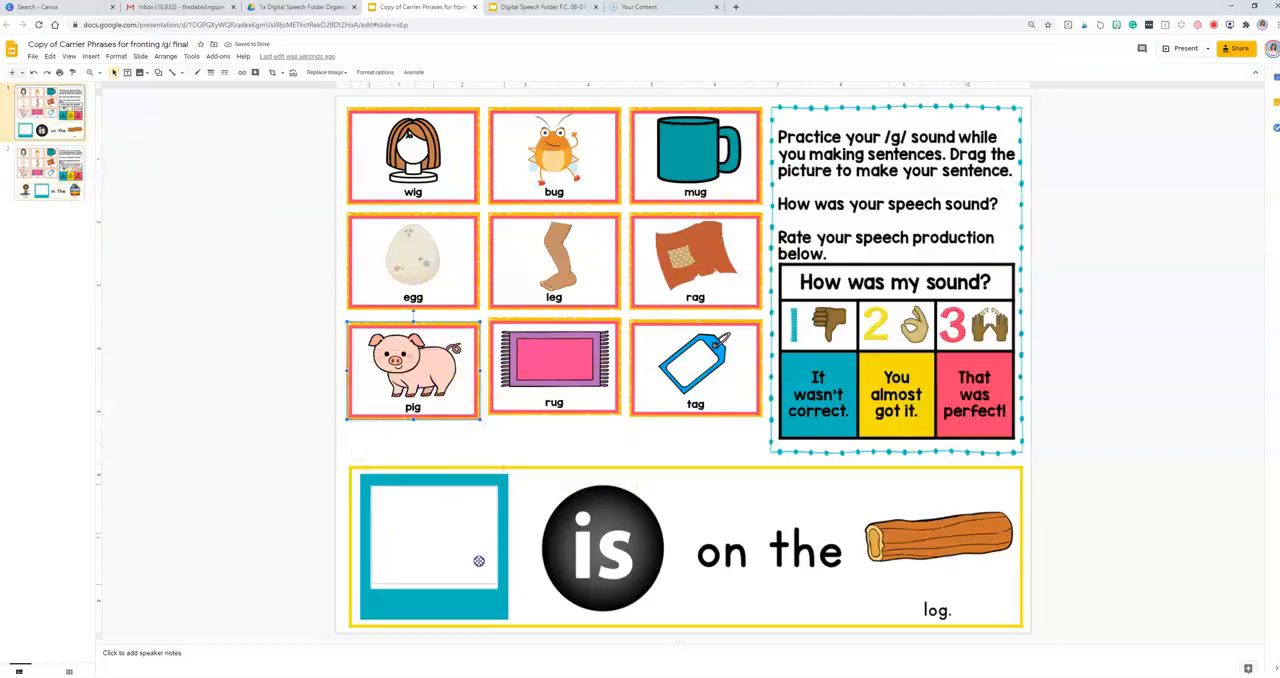
drag(479, 561, 479, 561)
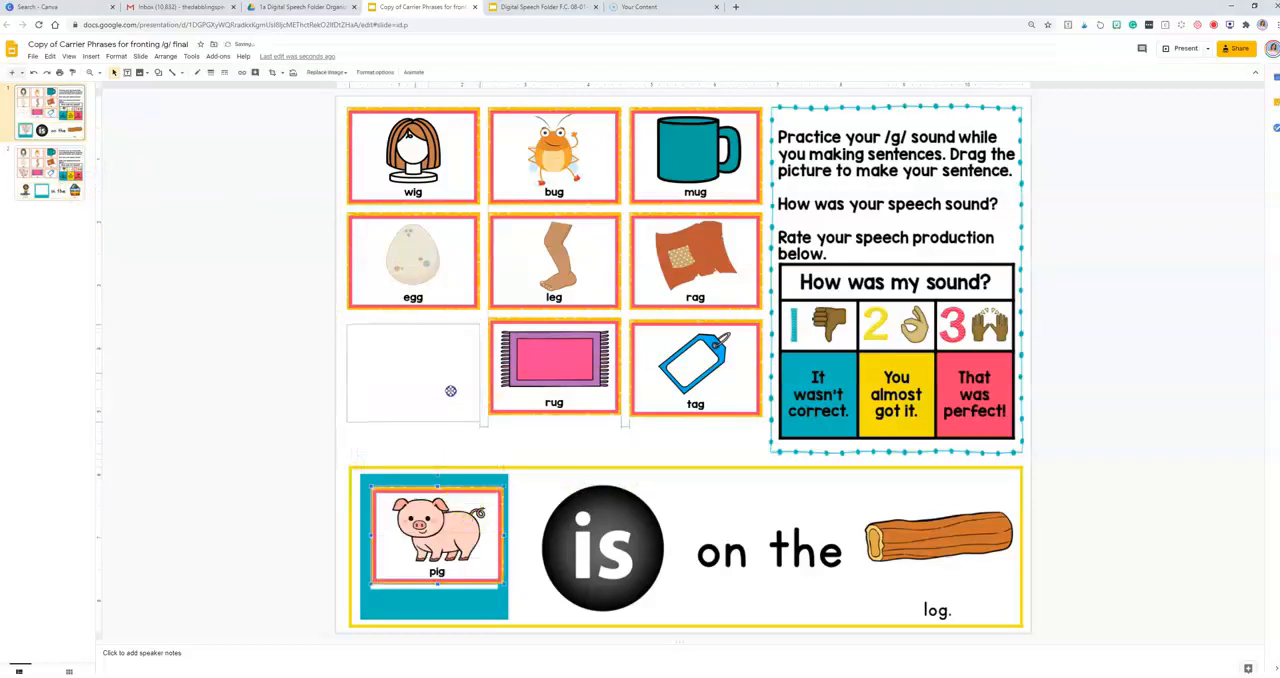
key(ctrl+z)
click(300, 7)
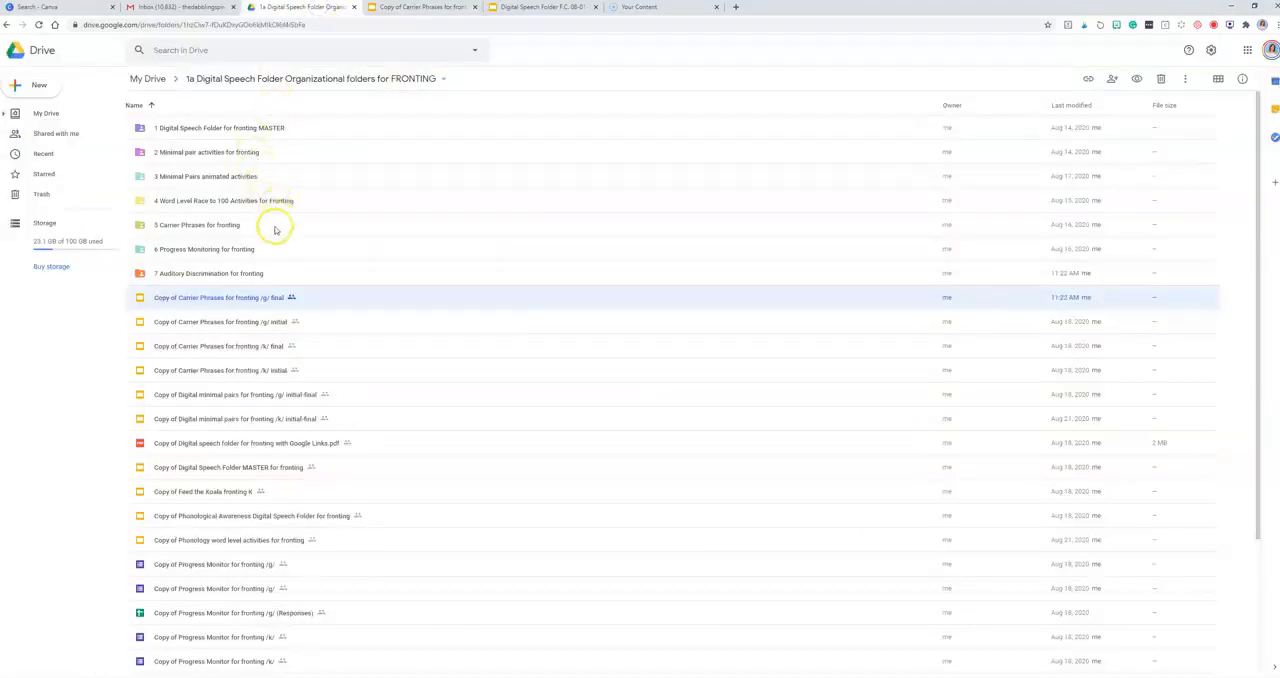
Step: Move the four "Copy of Carrier Phrases for fronting" files into the "5 Carrier Phrases for fronting" folder, accepting the sharing change
shift+click(236, 328)
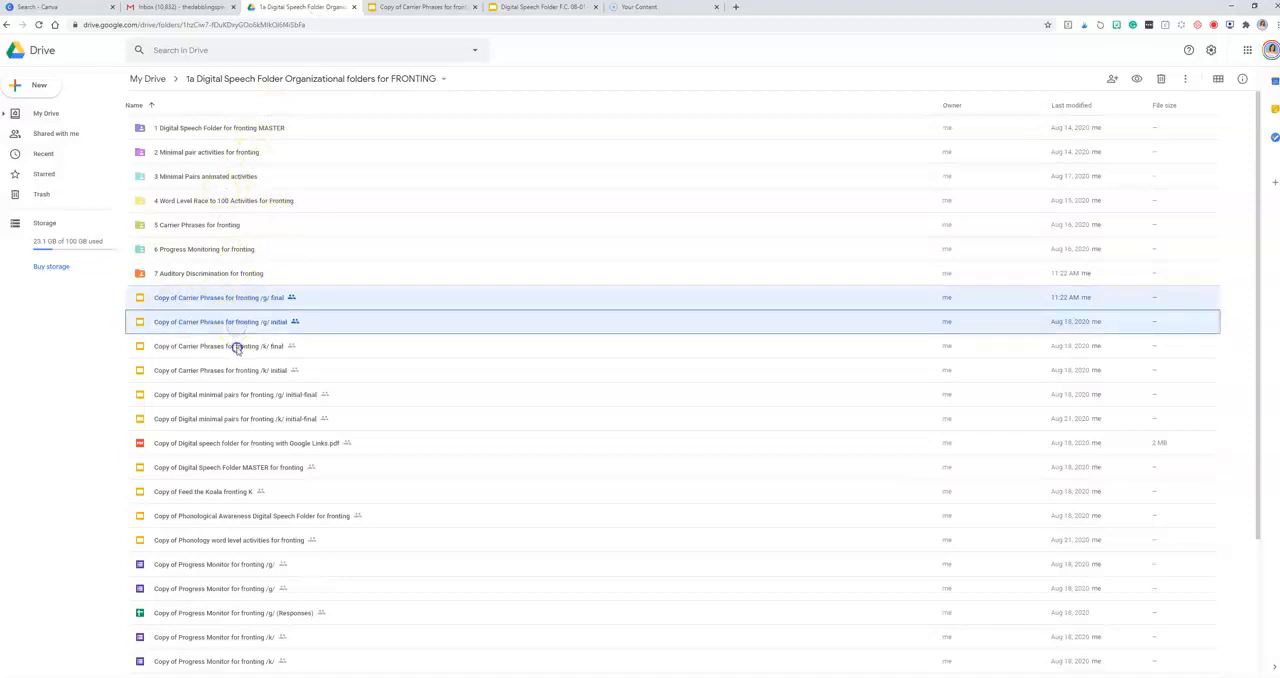
shift+click(236, 347)
shift+click(242, 371)
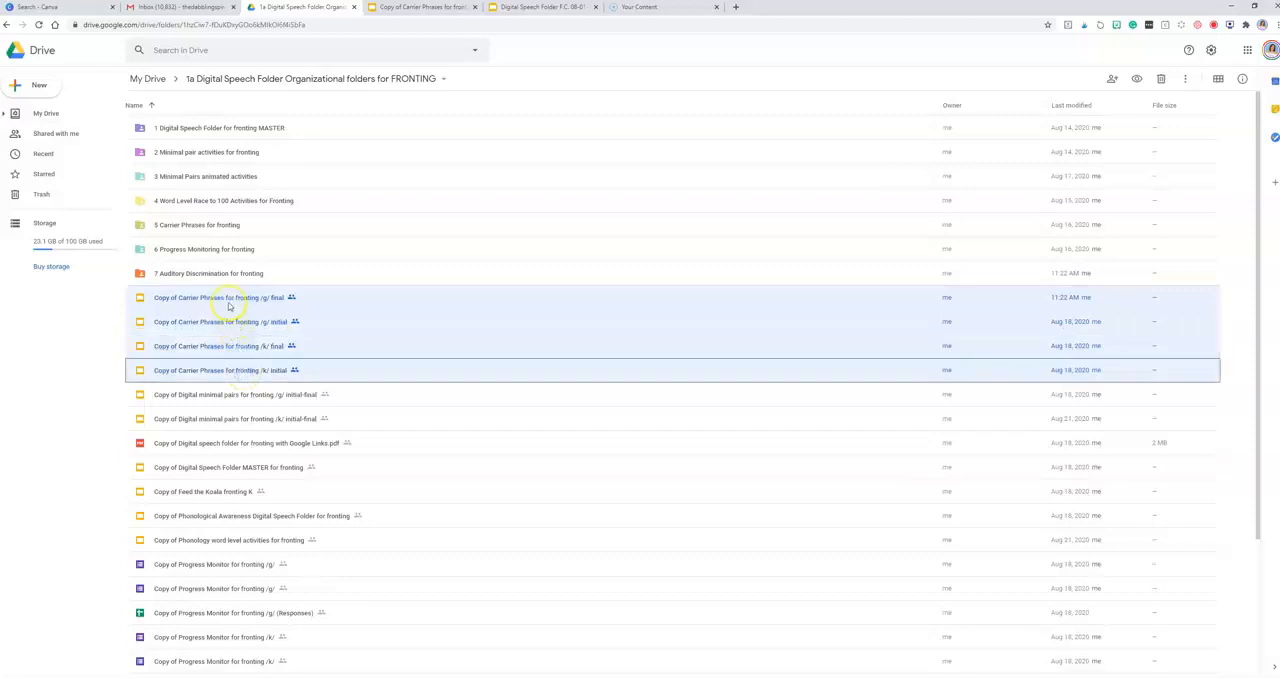
drag(226, 301, 190, 217)
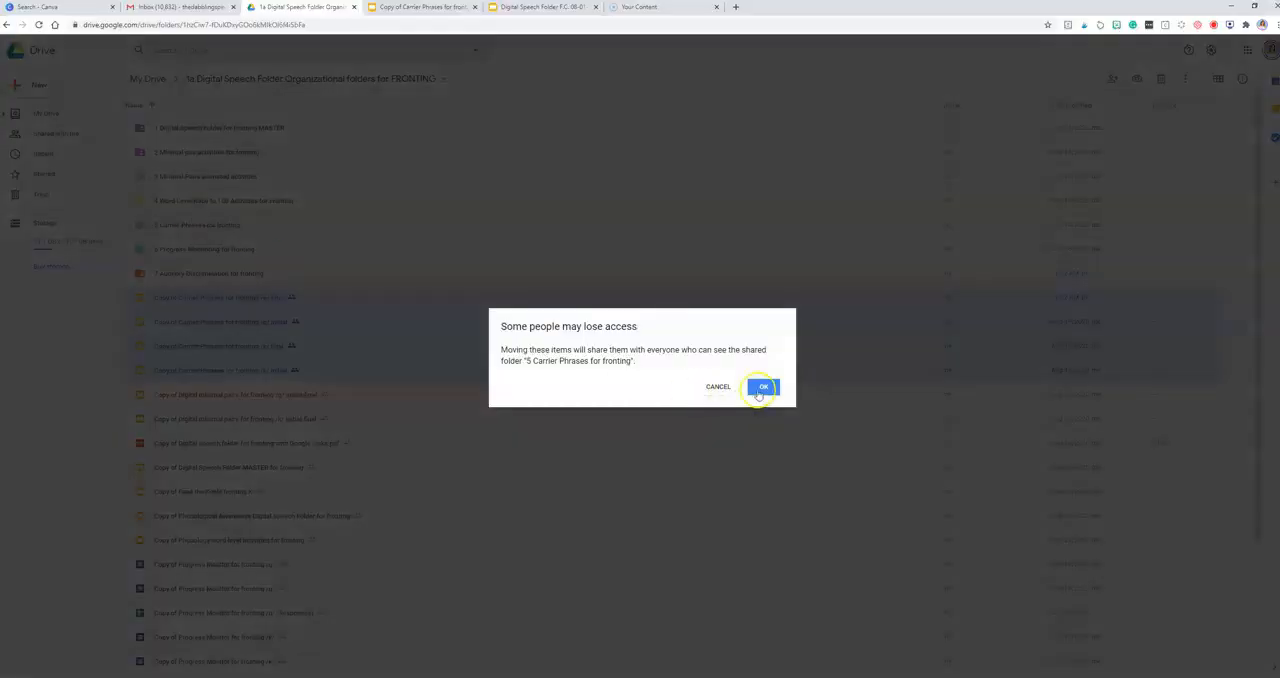
click(758, 385)
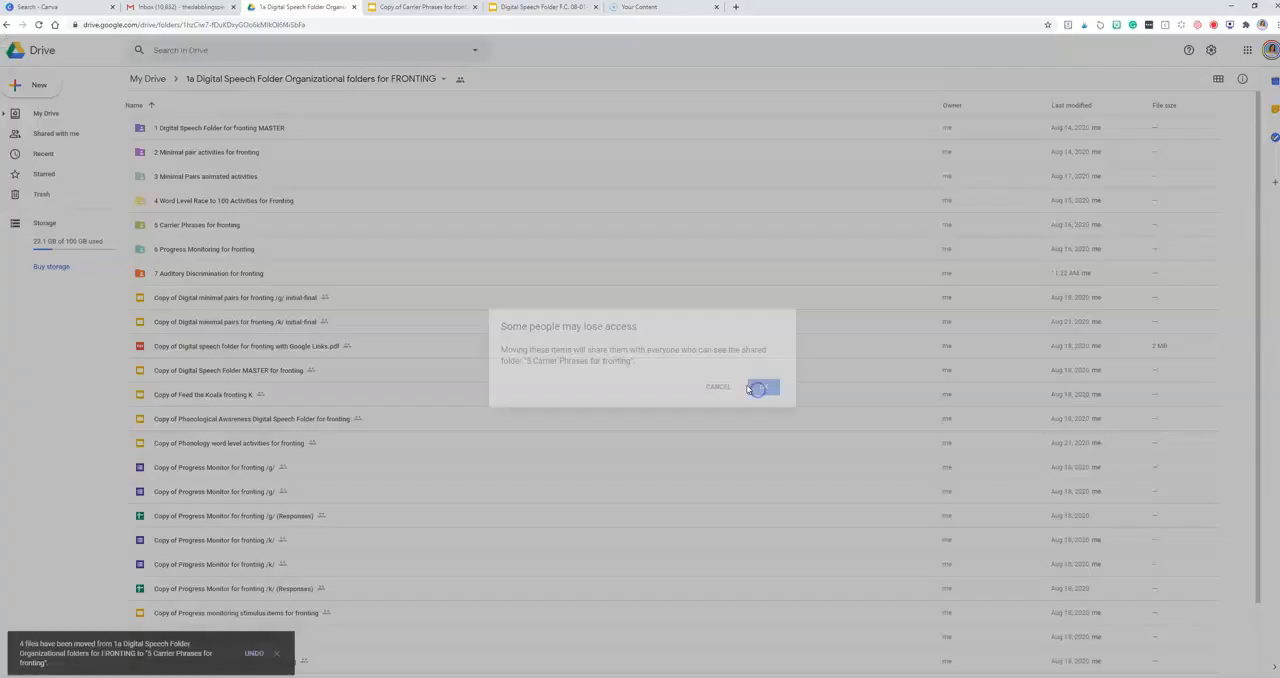
Step: Move the /g/ and /k/ "Copy of Digital minimal pairs for fronting" files into "2 Minimal pair activities for fronting", accepting the sharing change
click(251, 297)
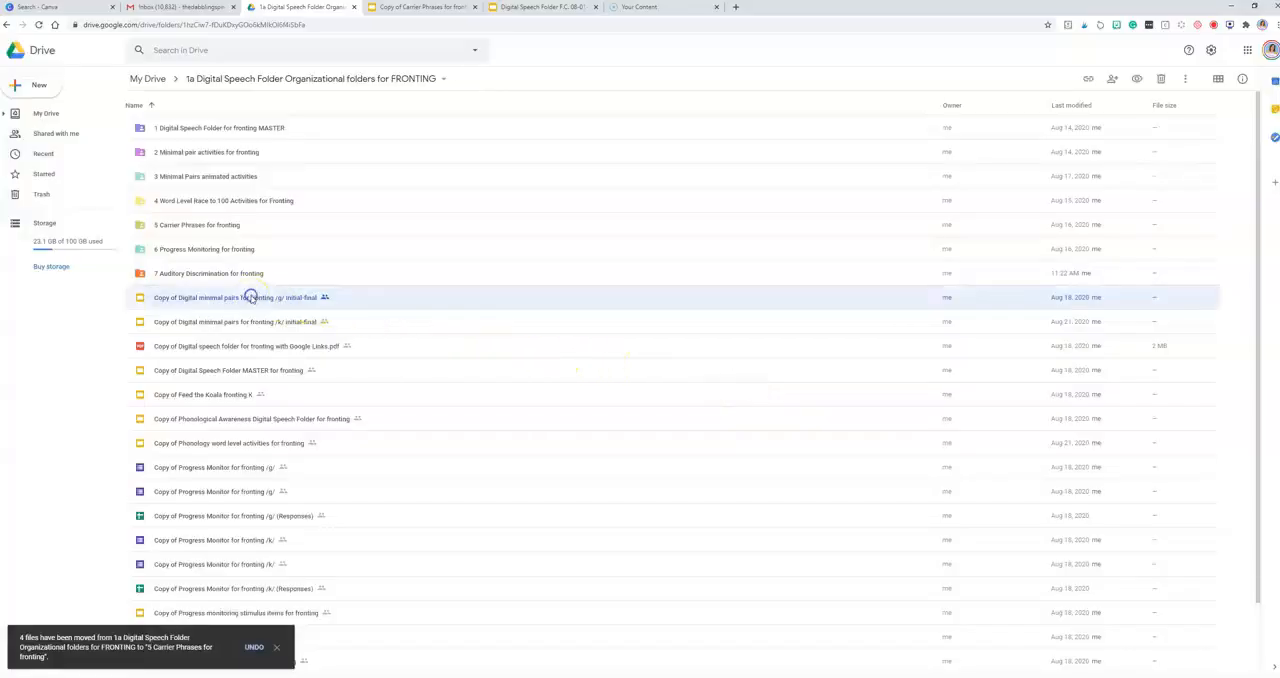
shift+click(253, 321)
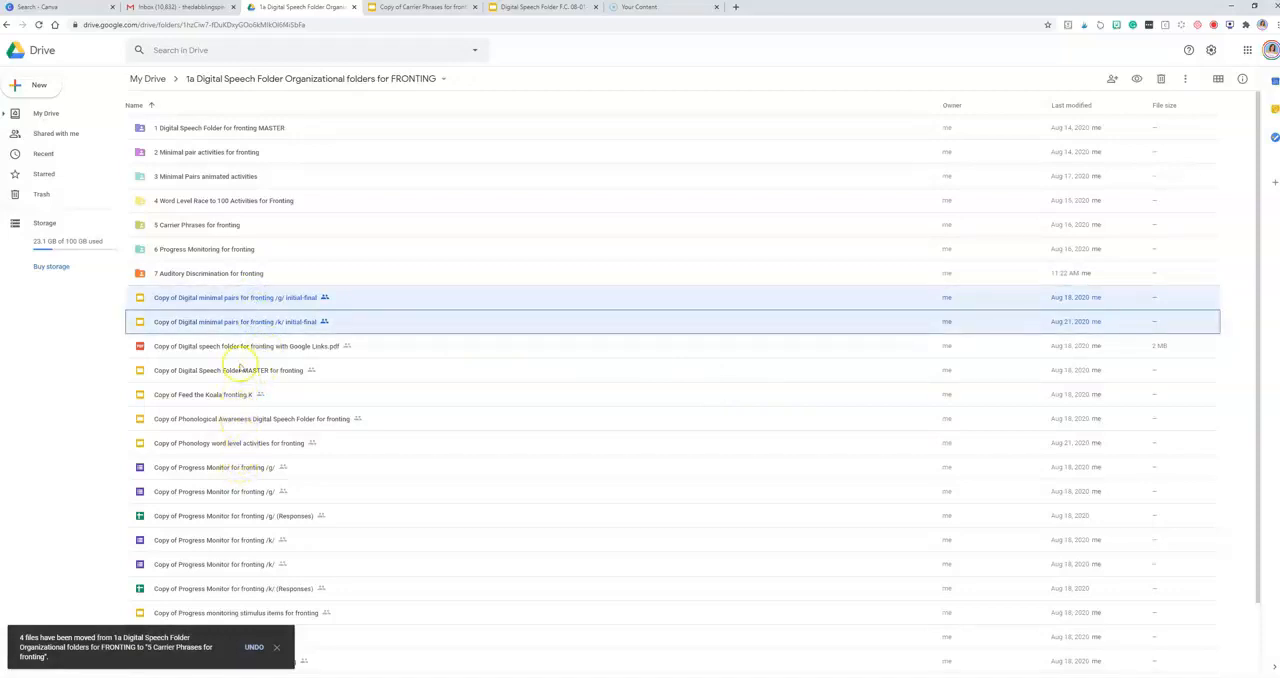
drag(234, 302, 208, 148)
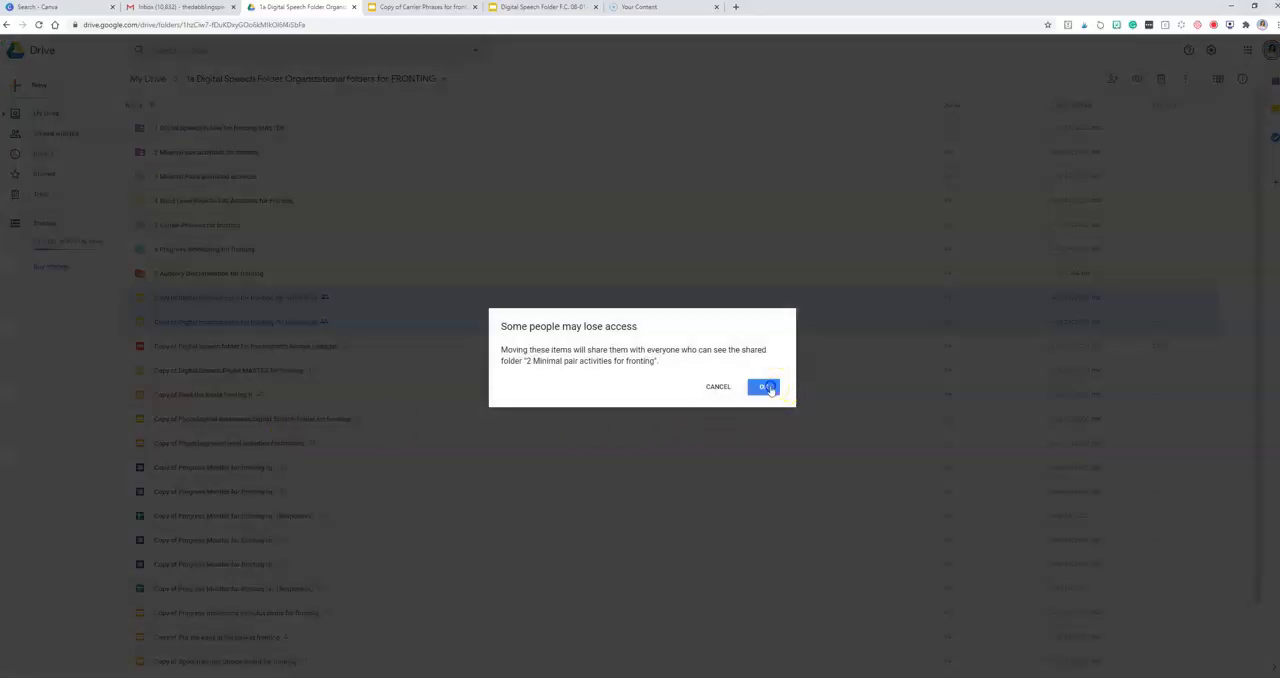
click(763, 387)
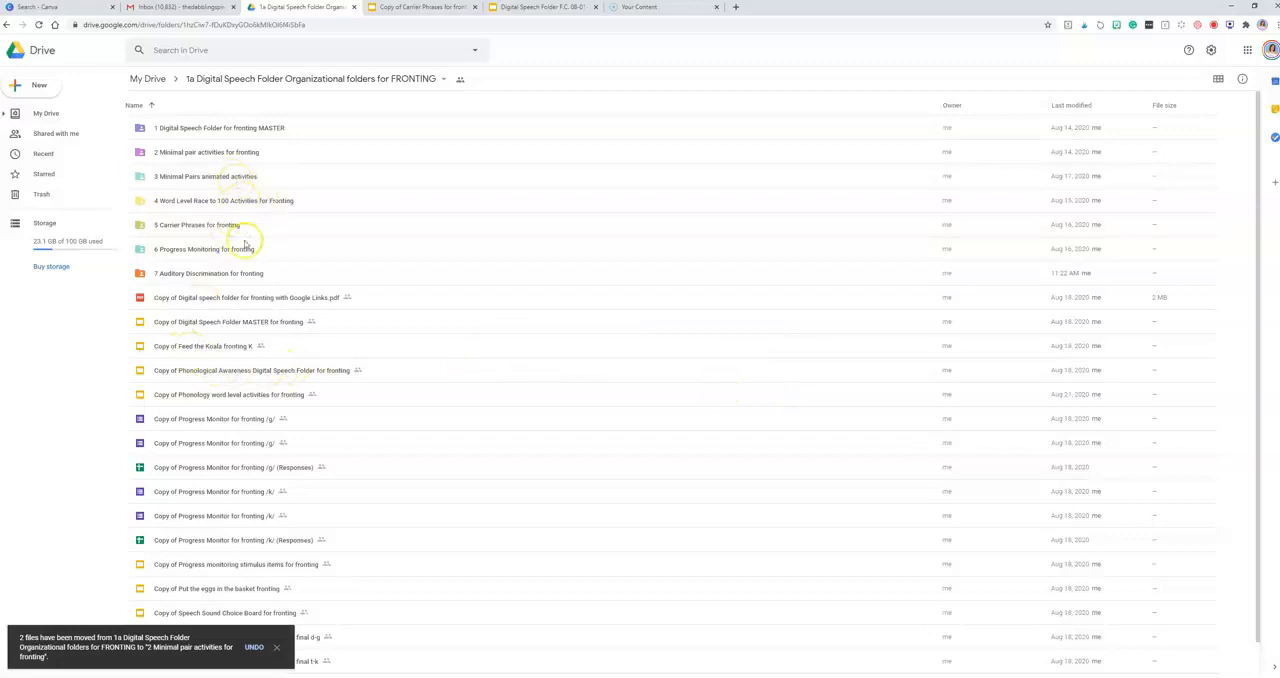
Step: Open "Copy of Feed the Koala fronting K", preview its first two animated slides as a slideshow, and return to the Drive folder
click(217, 349)
double_click(217, 349)
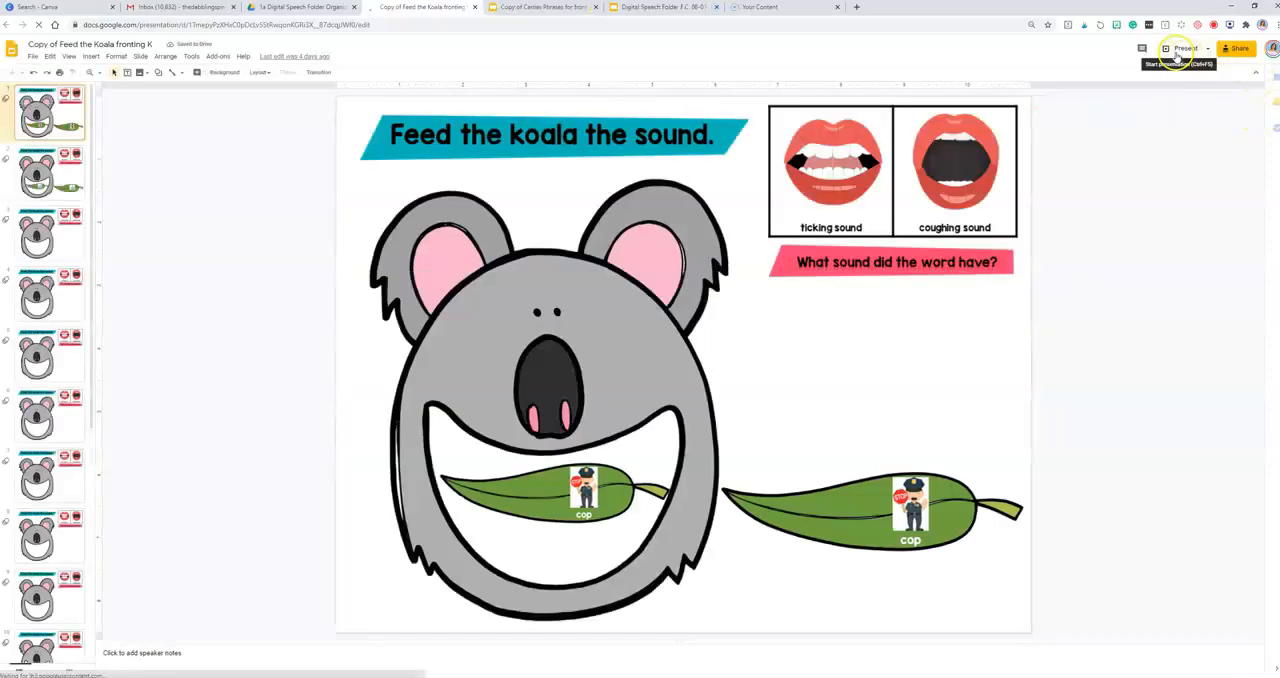
click(1180, 49)
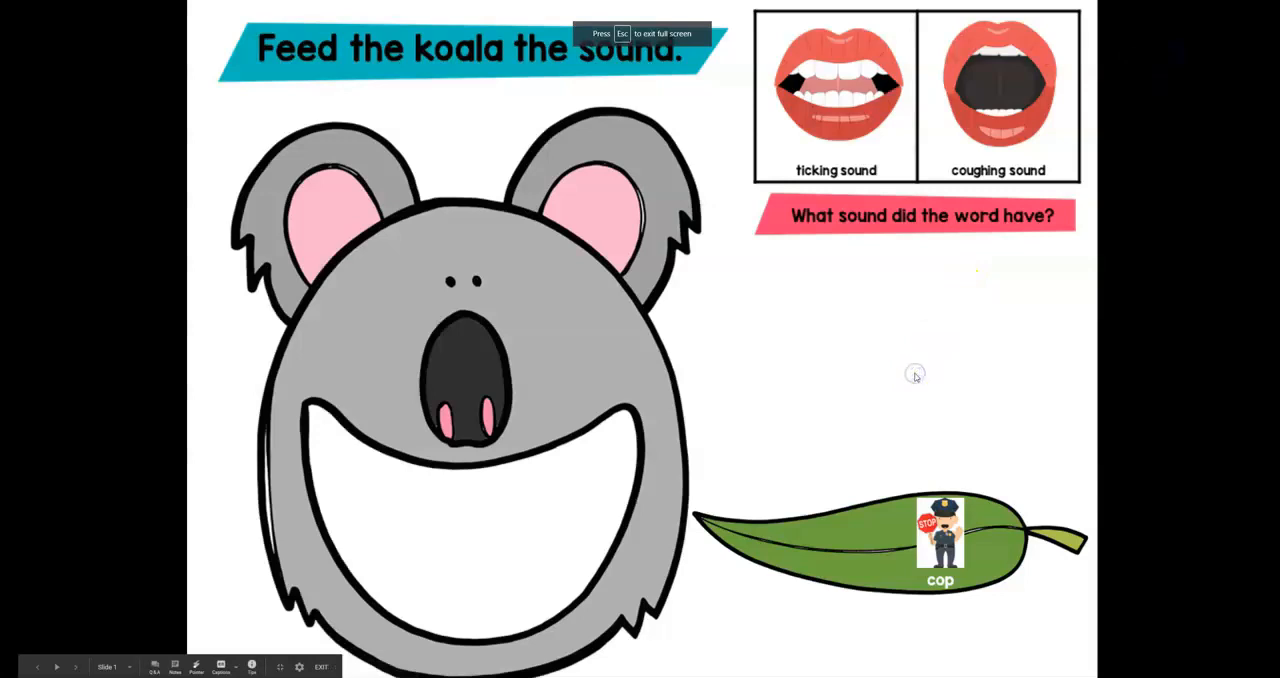
click(915, 375)
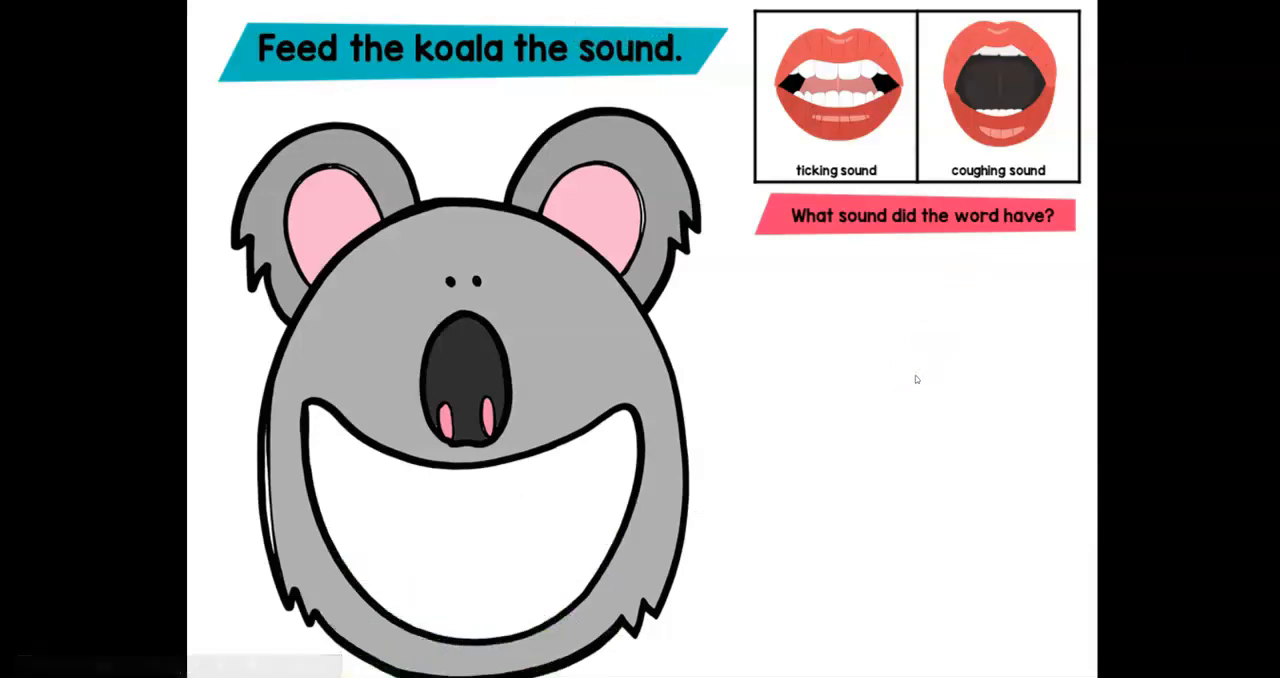
click(915, 375)
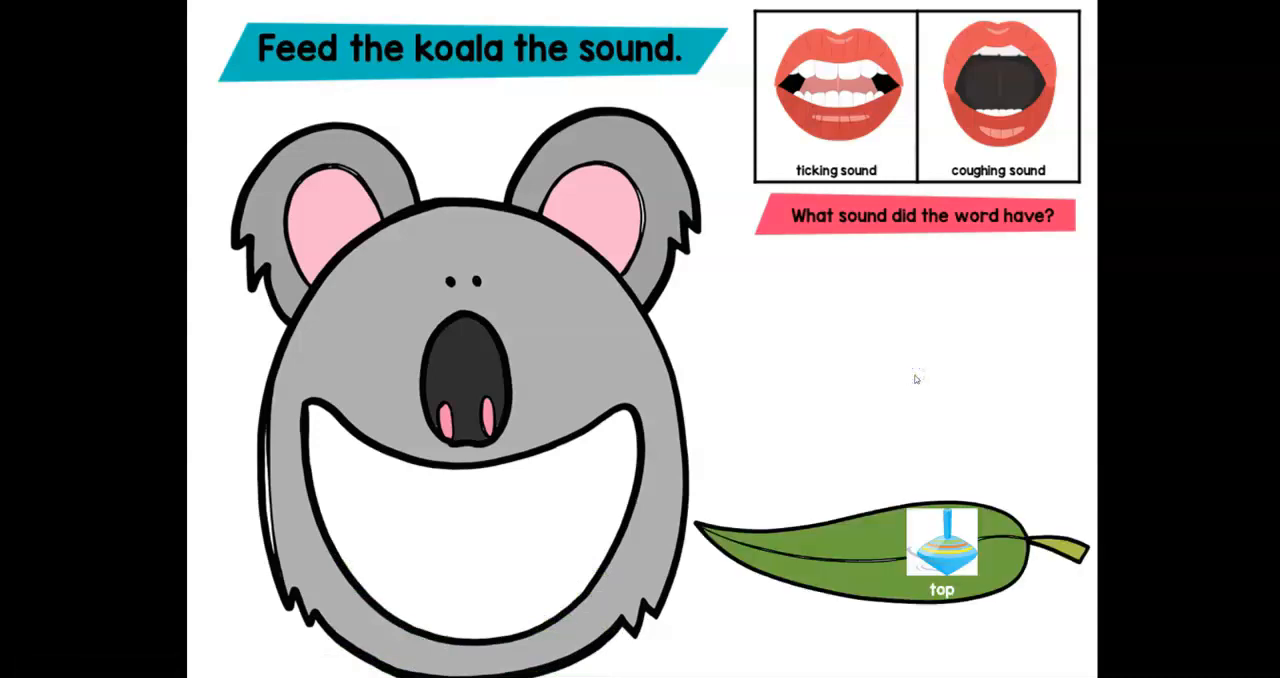
click(915, 378)
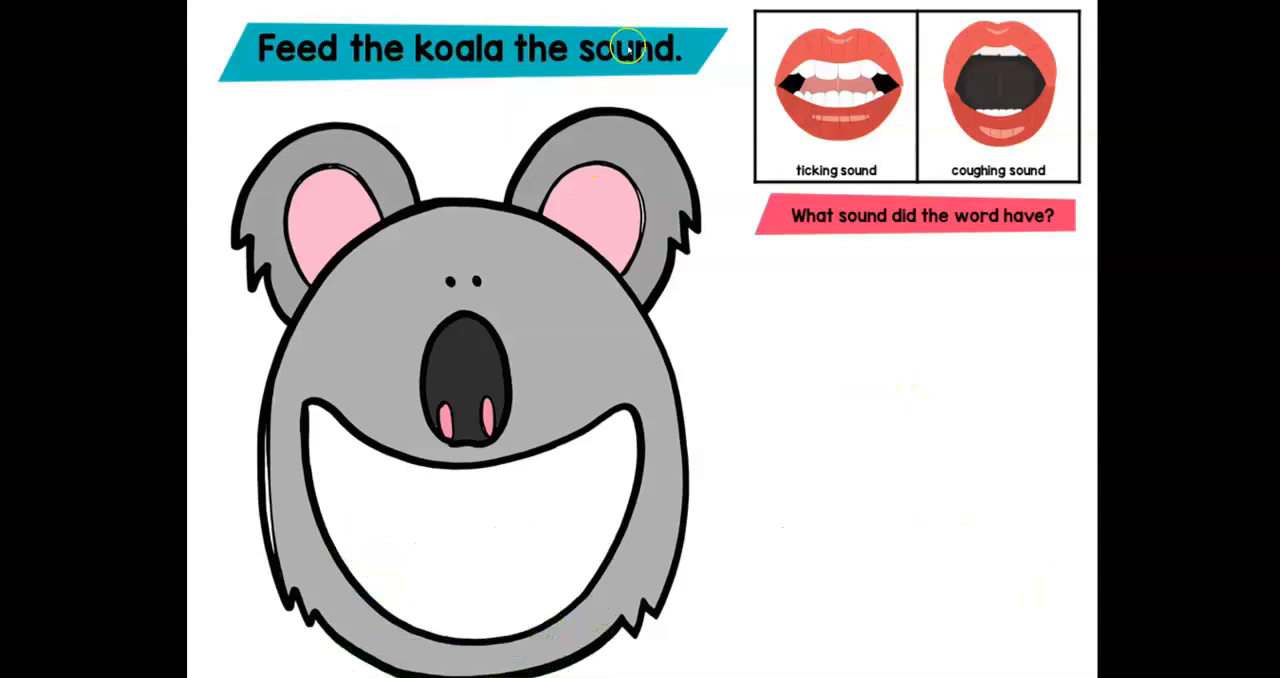
key(Escape)
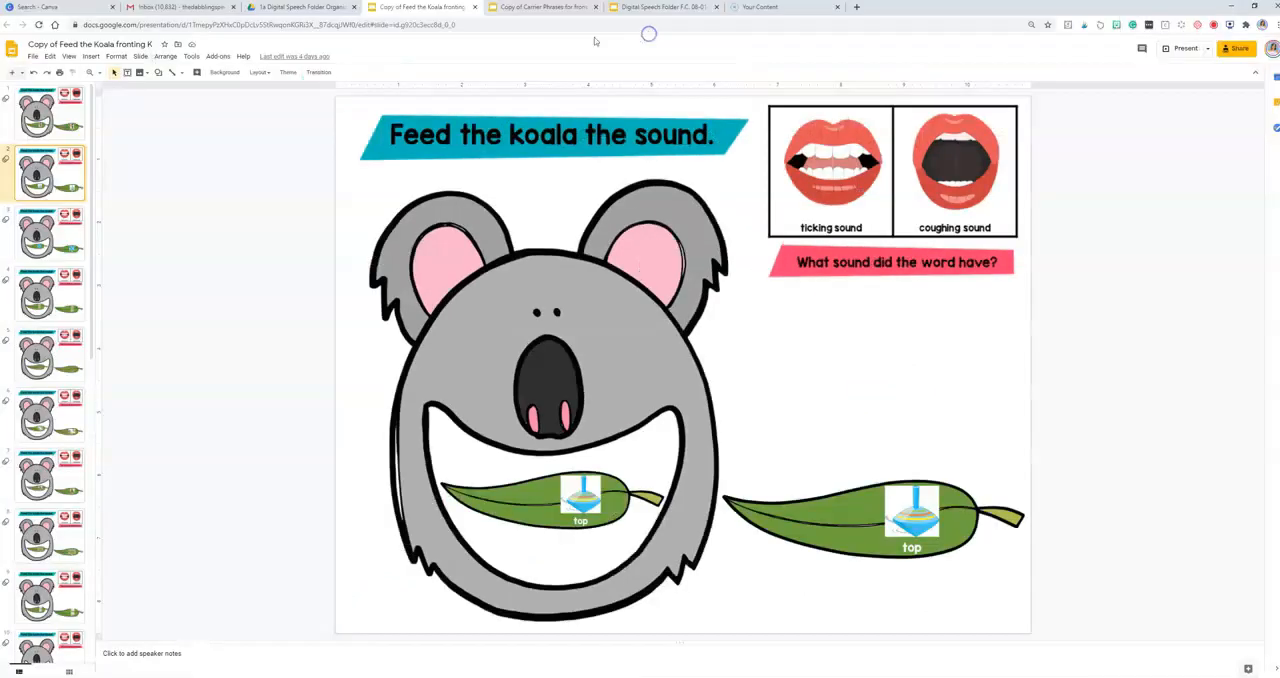
click(263, 6)
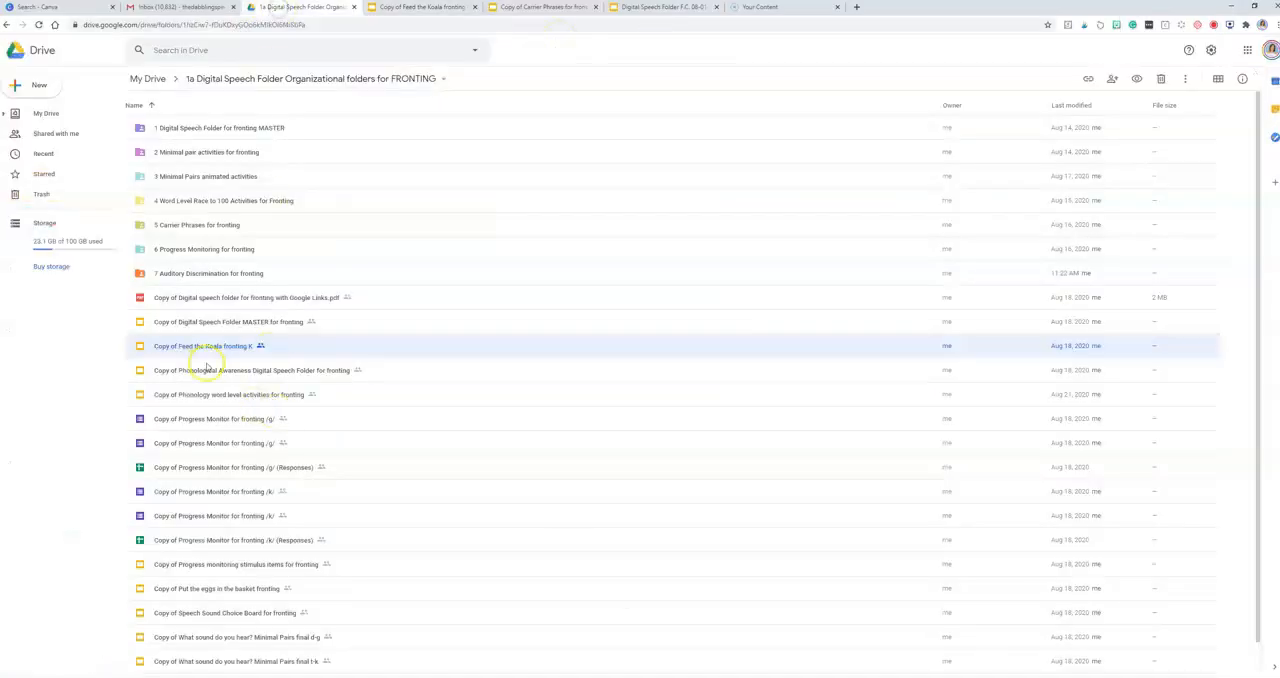
Step: Move "Copy of Feed the Koala fronting K" and "Copy of Put the eggs in the basket fronting" into "3 Minimal Pairs animated activities", accepting the sharing change
shift+click(222, 596)
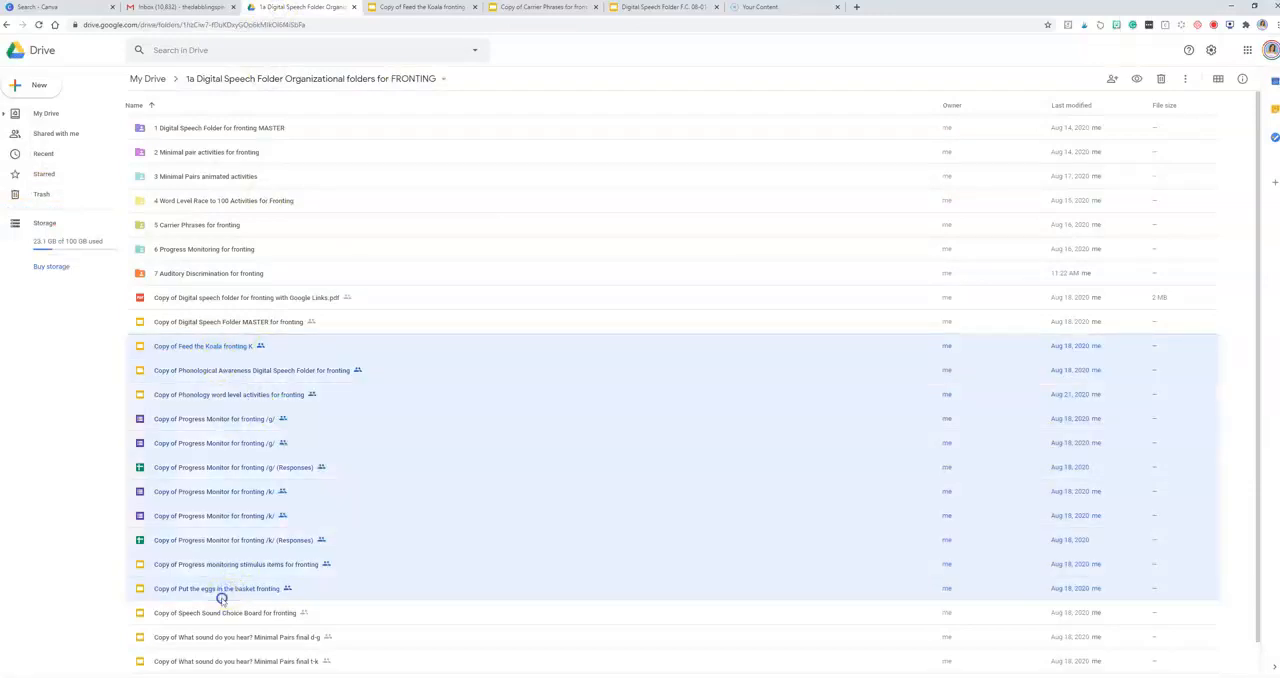
click(222, 590)
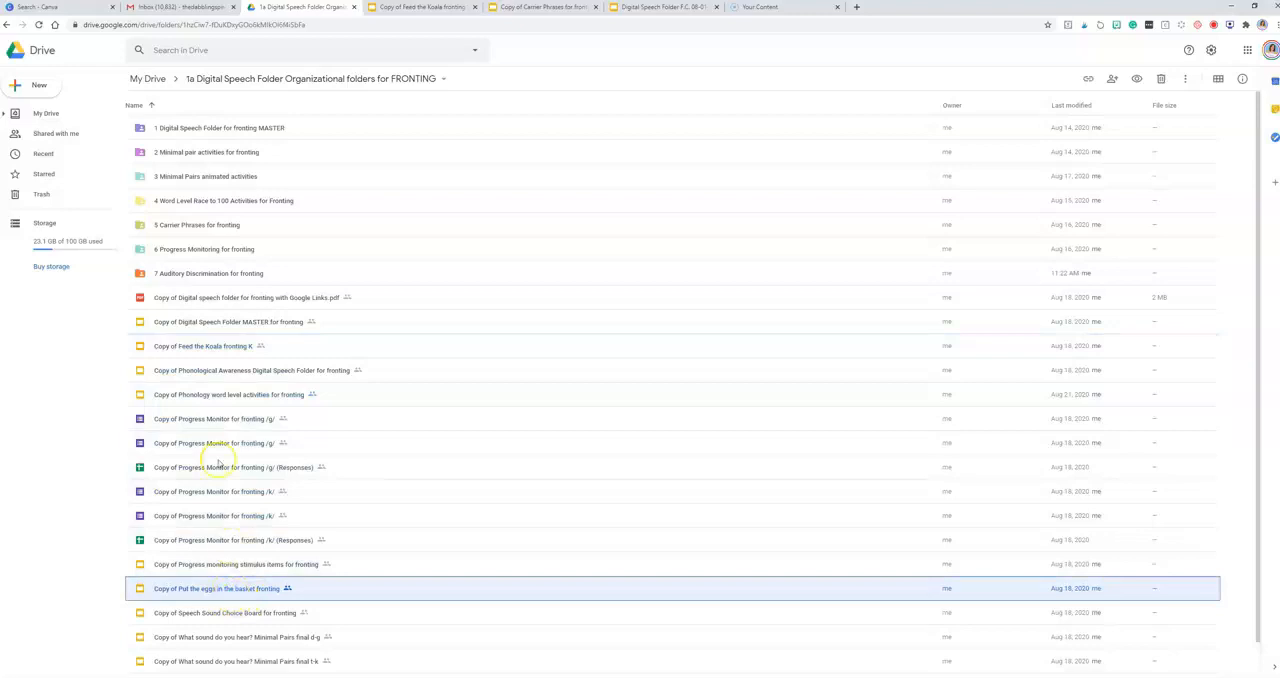
ctrl+click(206, 346)
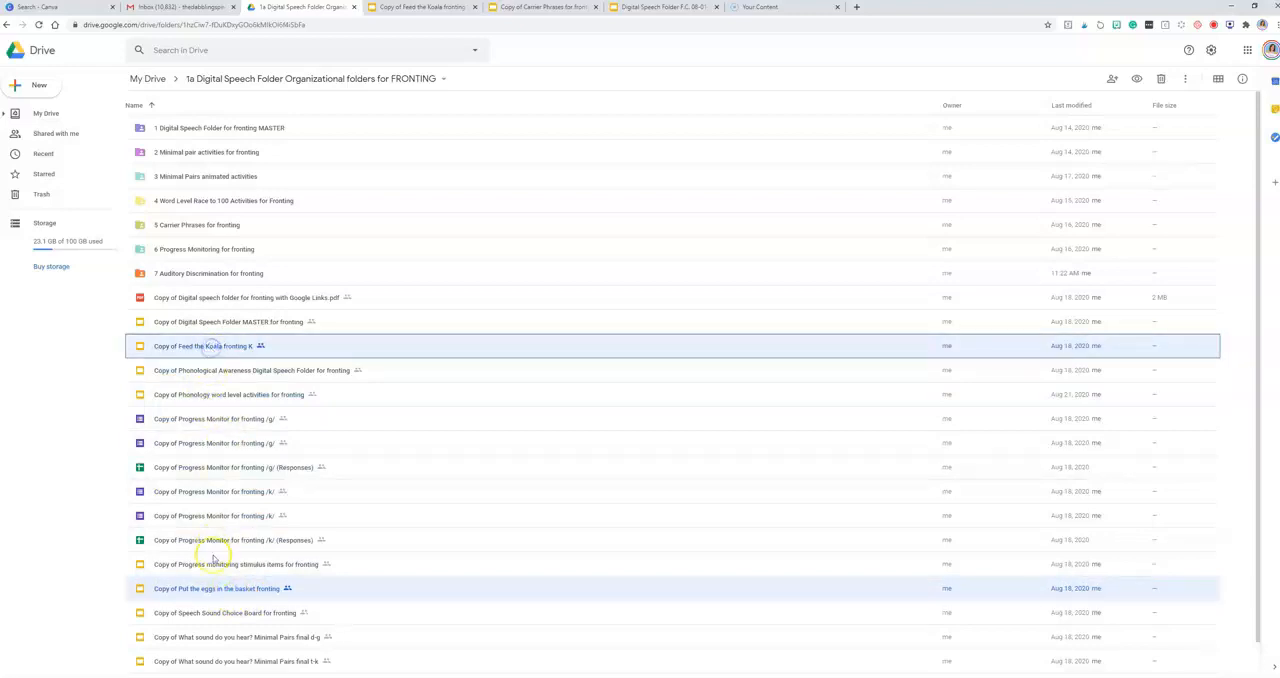
drag(205, 593, 201, 176)
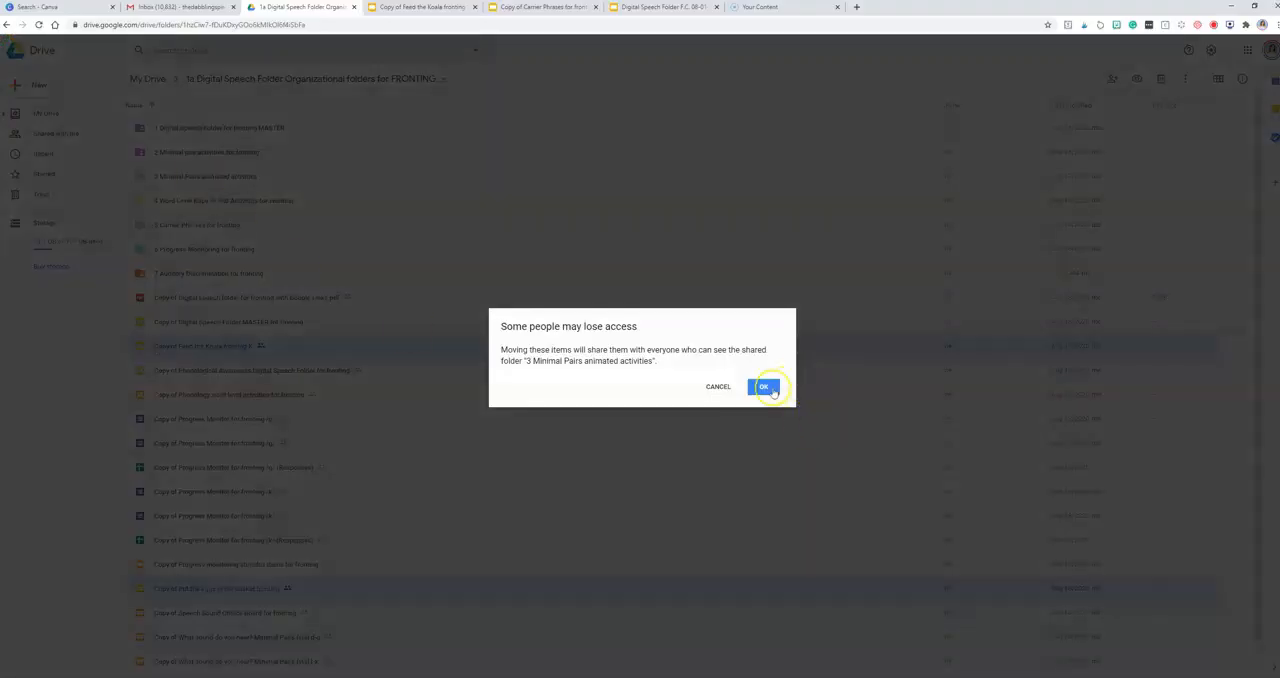
click(765, 387)
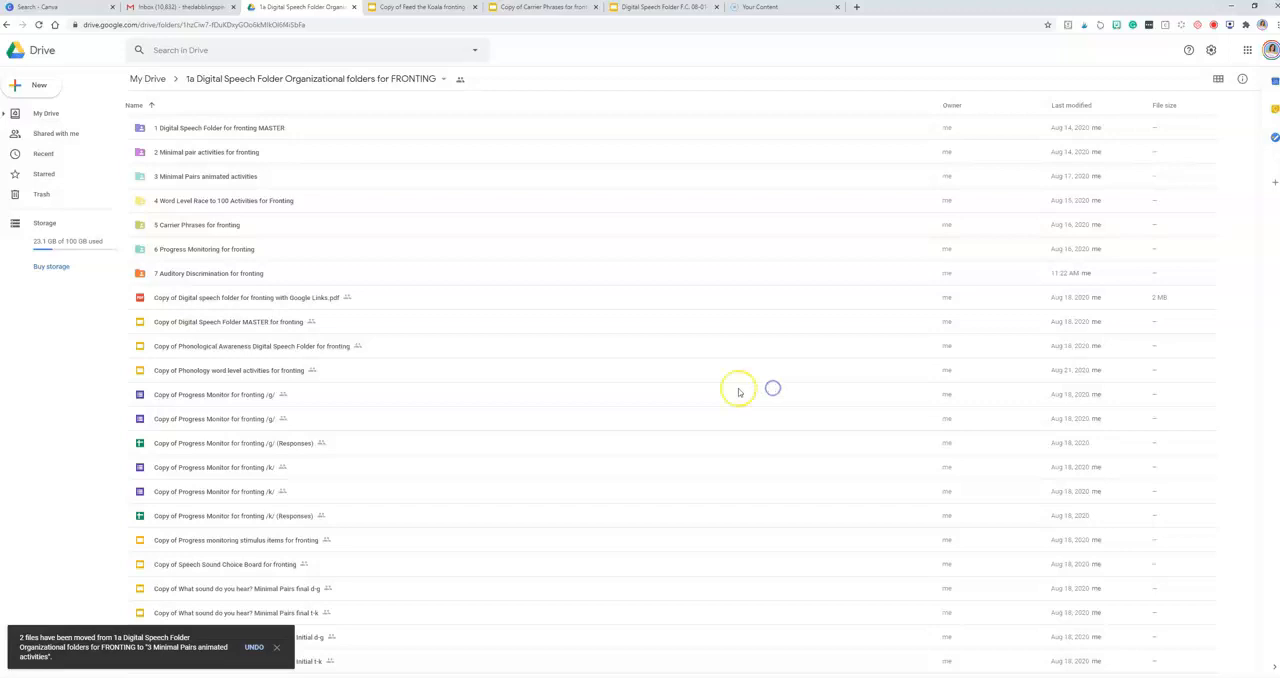
Step: Move the Phonological Awareness copy into "7 Auditory Discrimination for fronting" and the Digital Speech Folder MASTER copy into "1 Digital Speech Folder for fronting MASTER"
drag(222, 350, 190, 269)
click(766, 388)
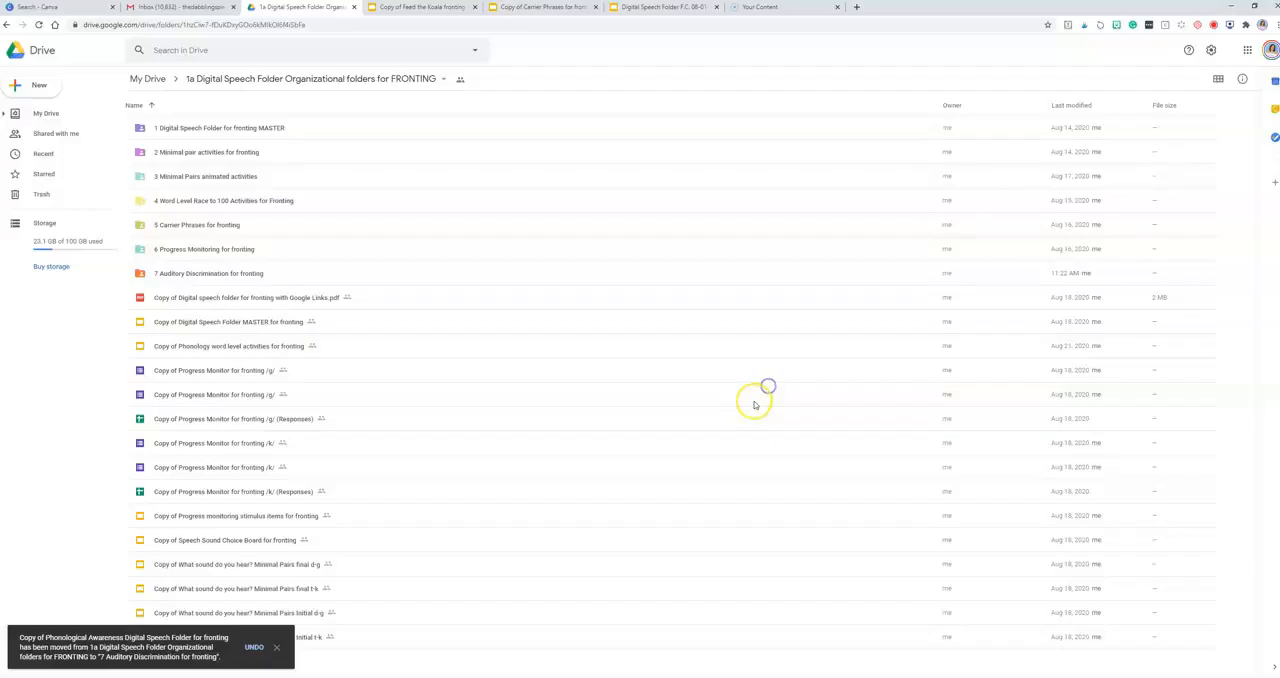
click(241, 324)
drag(241, 324, 211, 129)
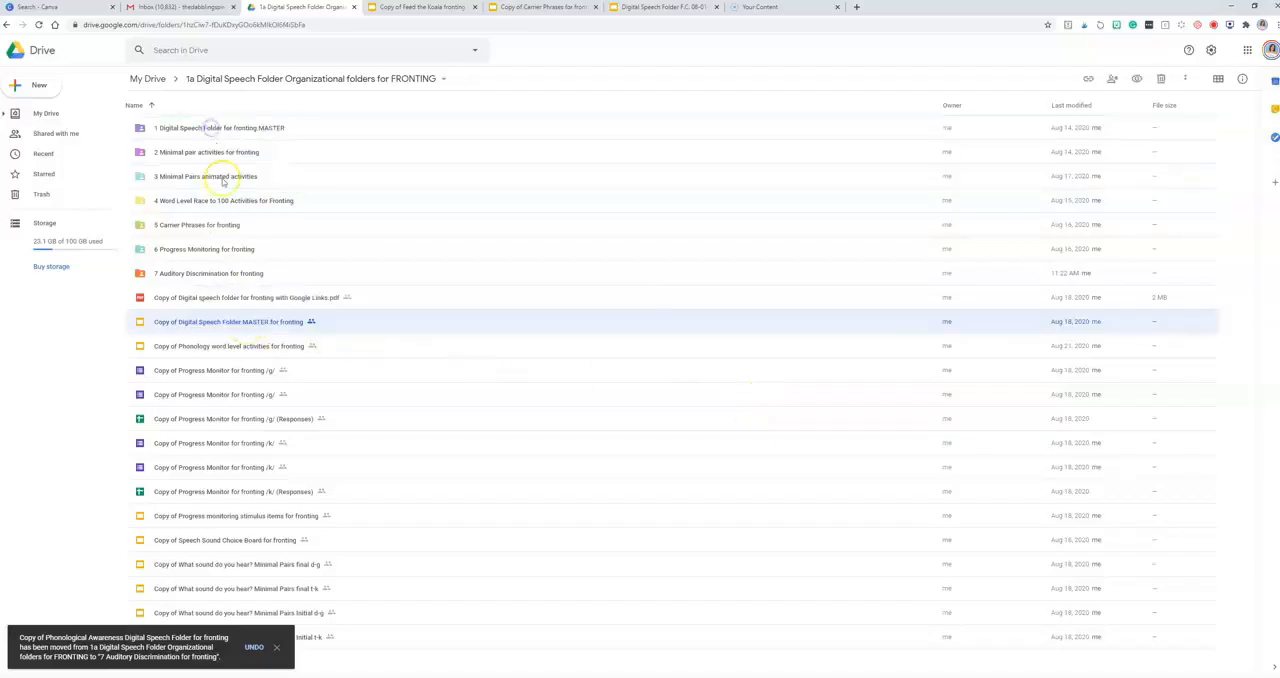
click(760, 384)
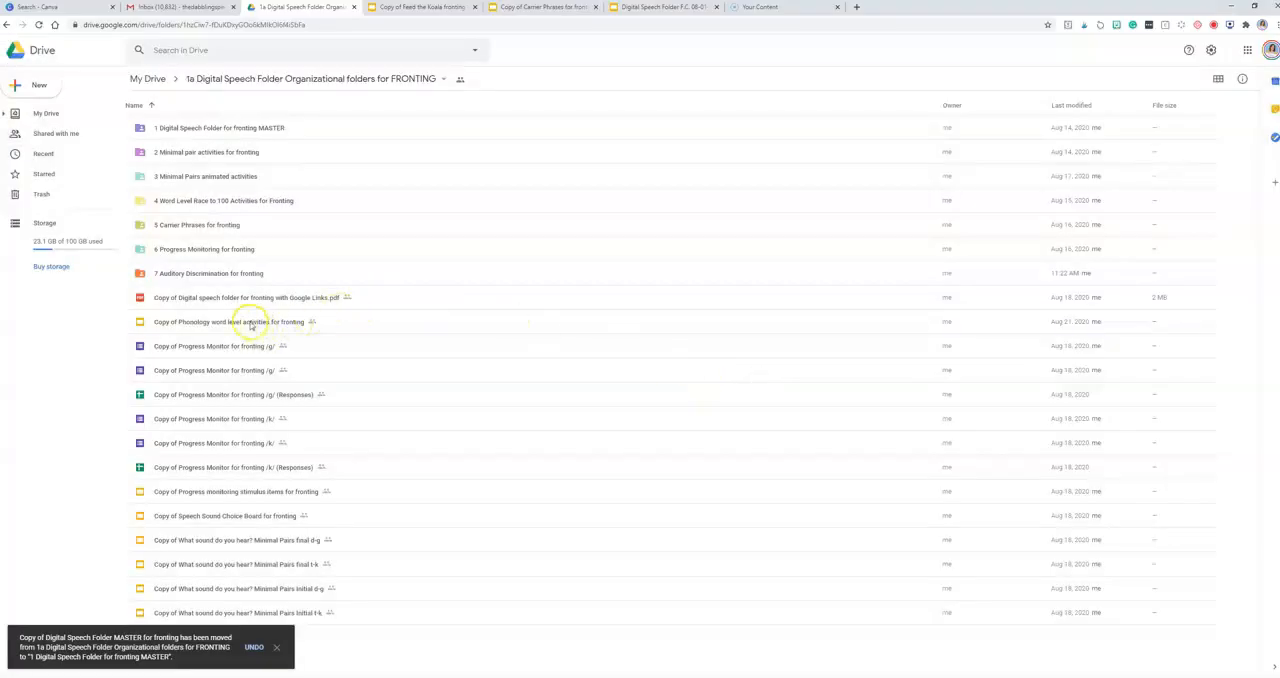
Step: Move "Copy of Phonology word level activities for fronting" into "4 Word Level Race to 100 Activities for Fronting", accepting the sharing change
drag(235, 324, 208, 199)
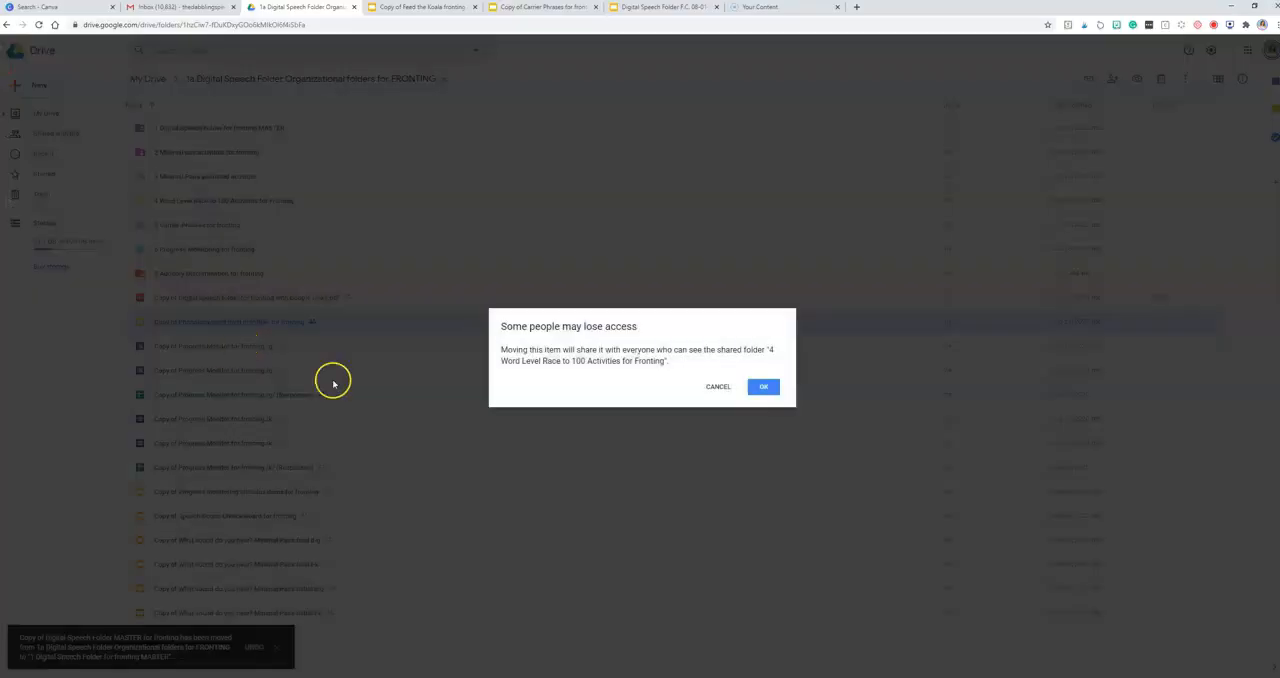
click(765, 386)
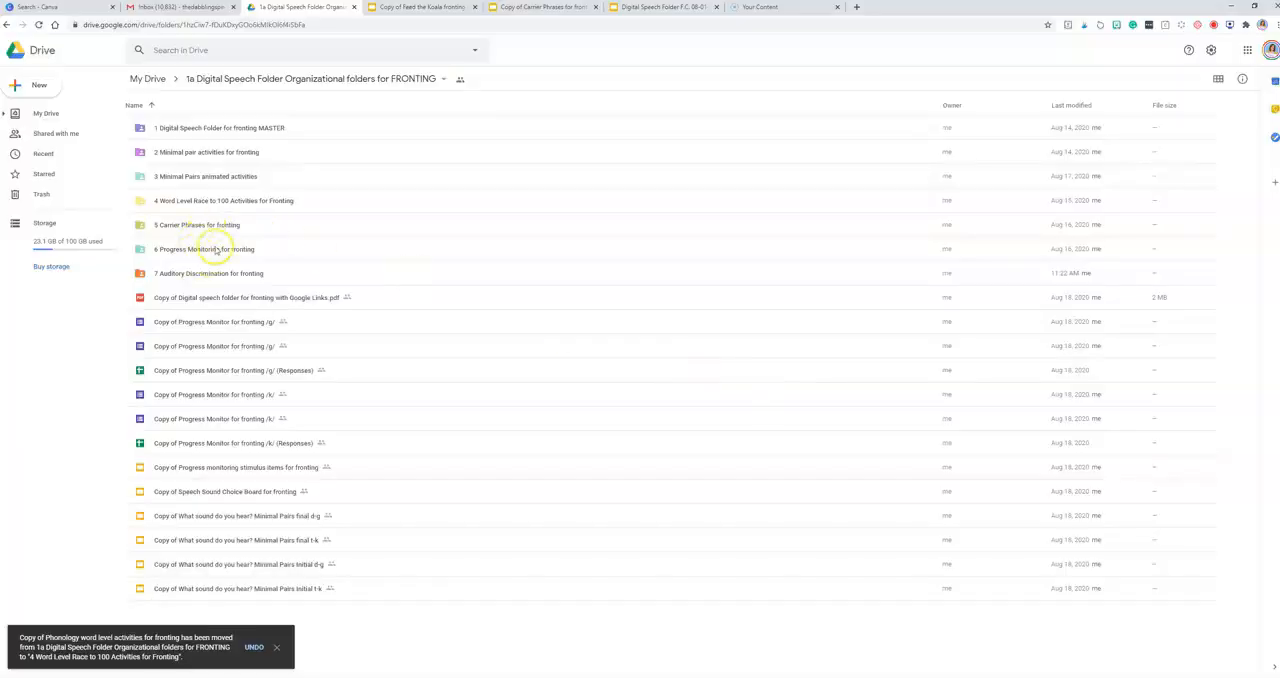
click(200, 324)
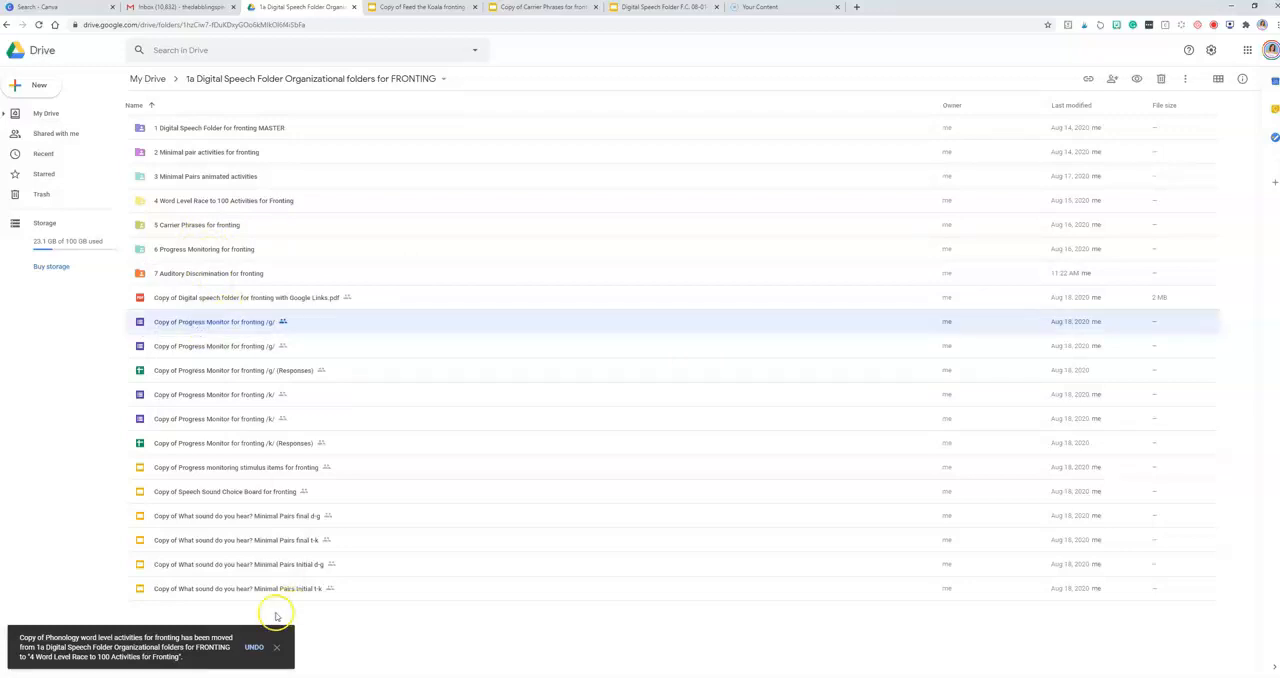
Step: Move the four "Copy of What sound do you hear? Minimal Pairs" files into "2 Minimal pair activities for fronting", accepting the sharing change
click(231, 589)
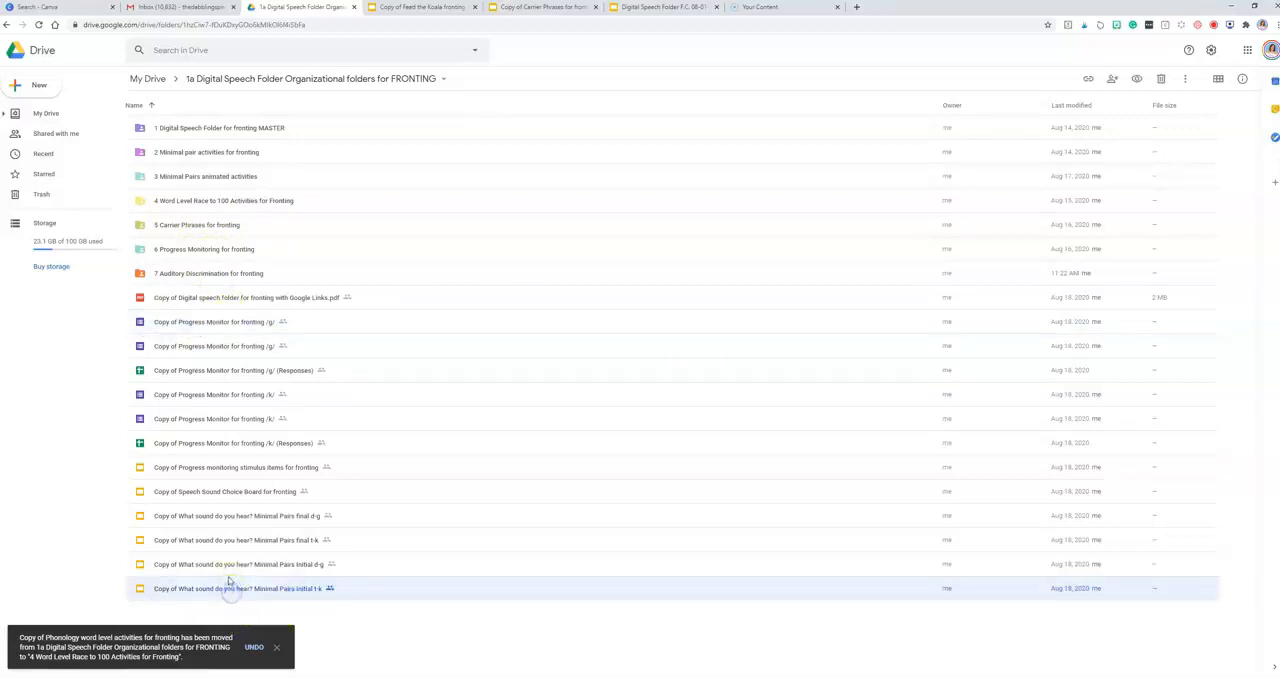
shift+click(233, 565)
shift+click(233, 540)
shift+click(229, 516)
drag(229, 518, 215, 145)
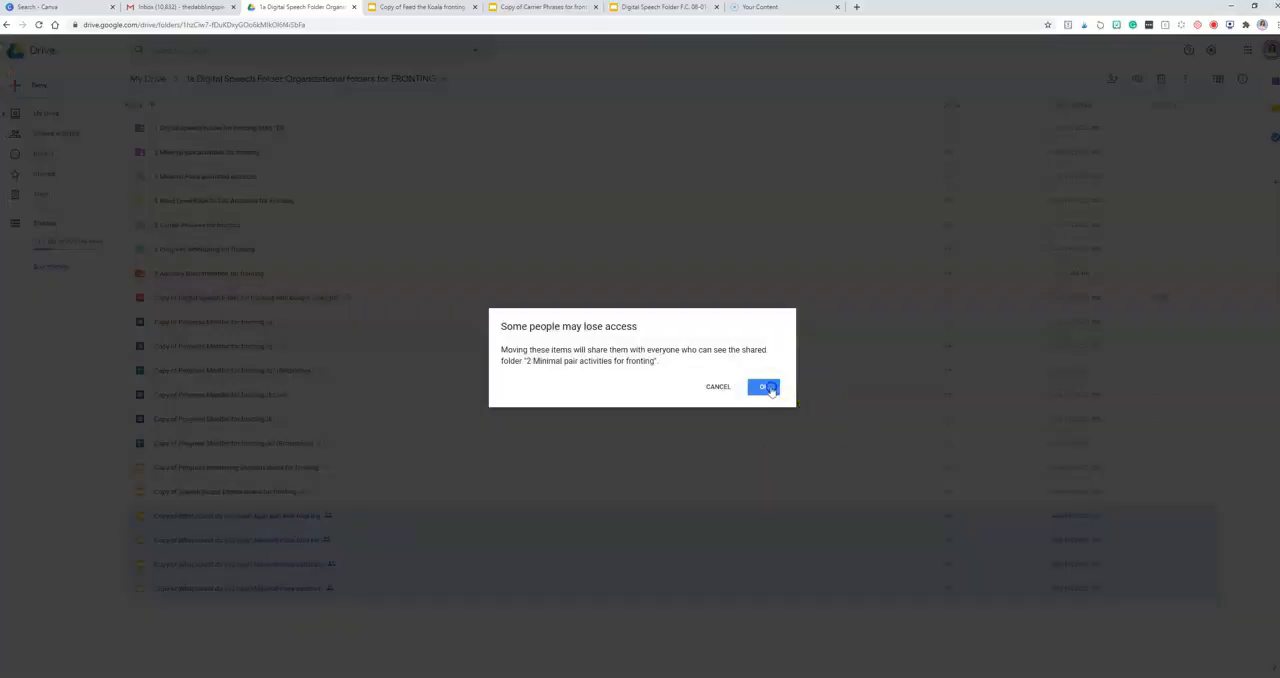
click(767, 388)
Step: Move "Copy of Speech Sound Choice Board for fronting" into "1 Digital Speech Folder for fronting MASTER", accepting the sharing change
click(245, 495)
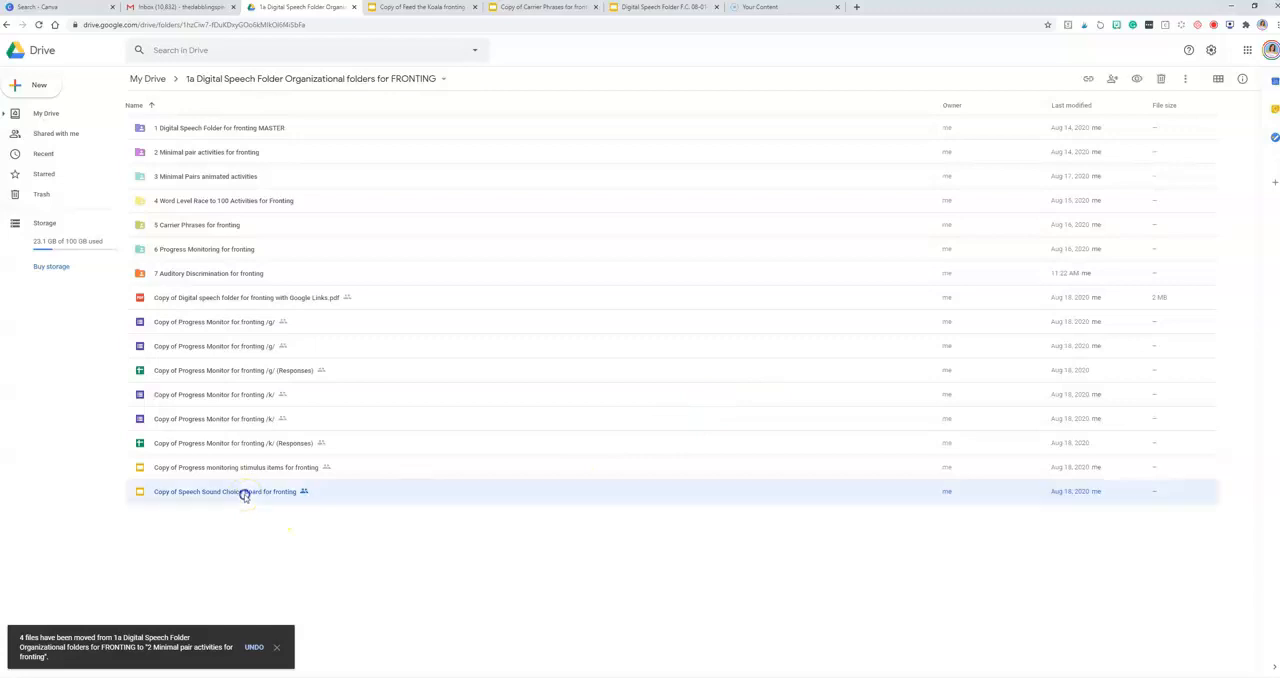
drag(245, 495, 237, 127)
click(767, 388)
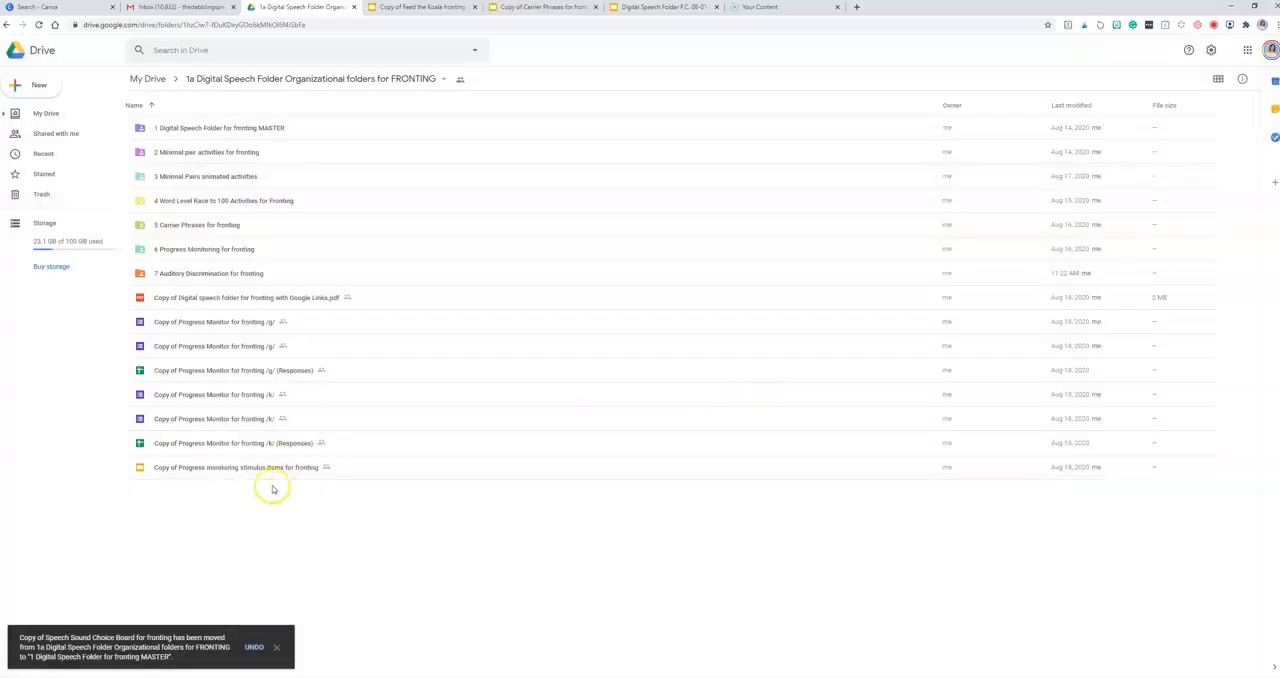
Step: View the "Copy of Progress monitoring stimulus items for fronting" slides and a "Copy of Progress Monitor for fronting /k/" form, returning to the Drive folder
double_click(219, 470)
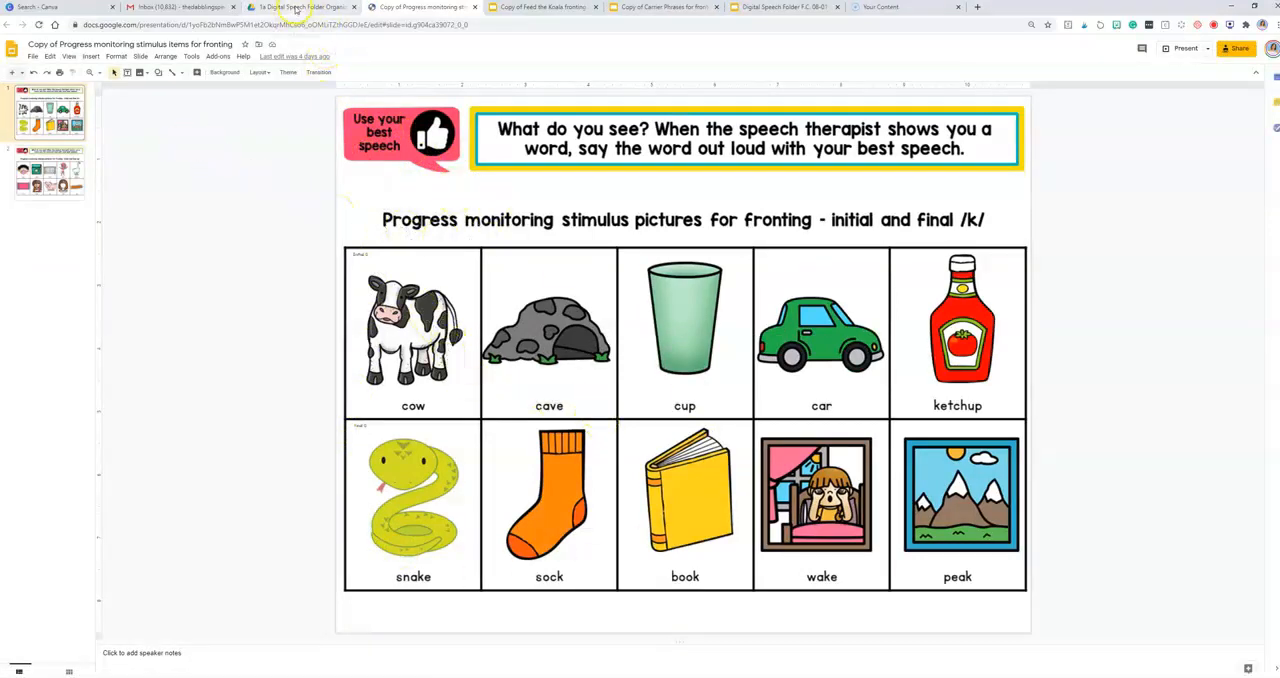
click(474, 8)
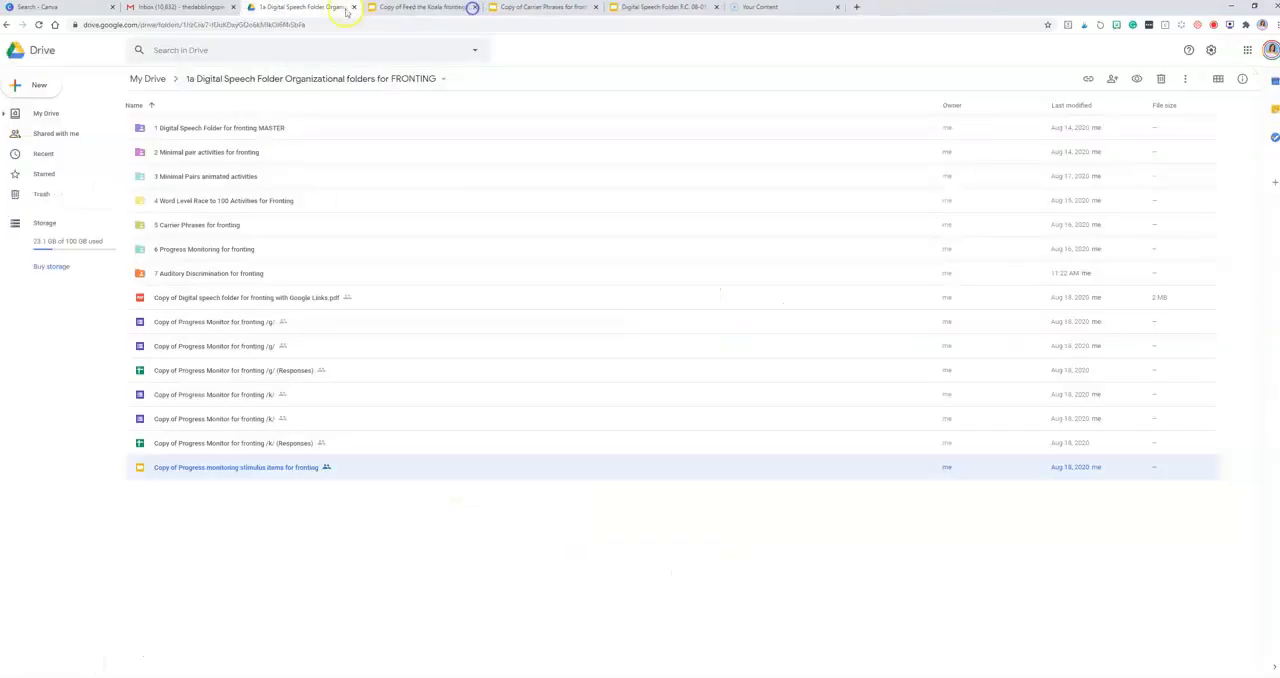
double_click(210, 421)
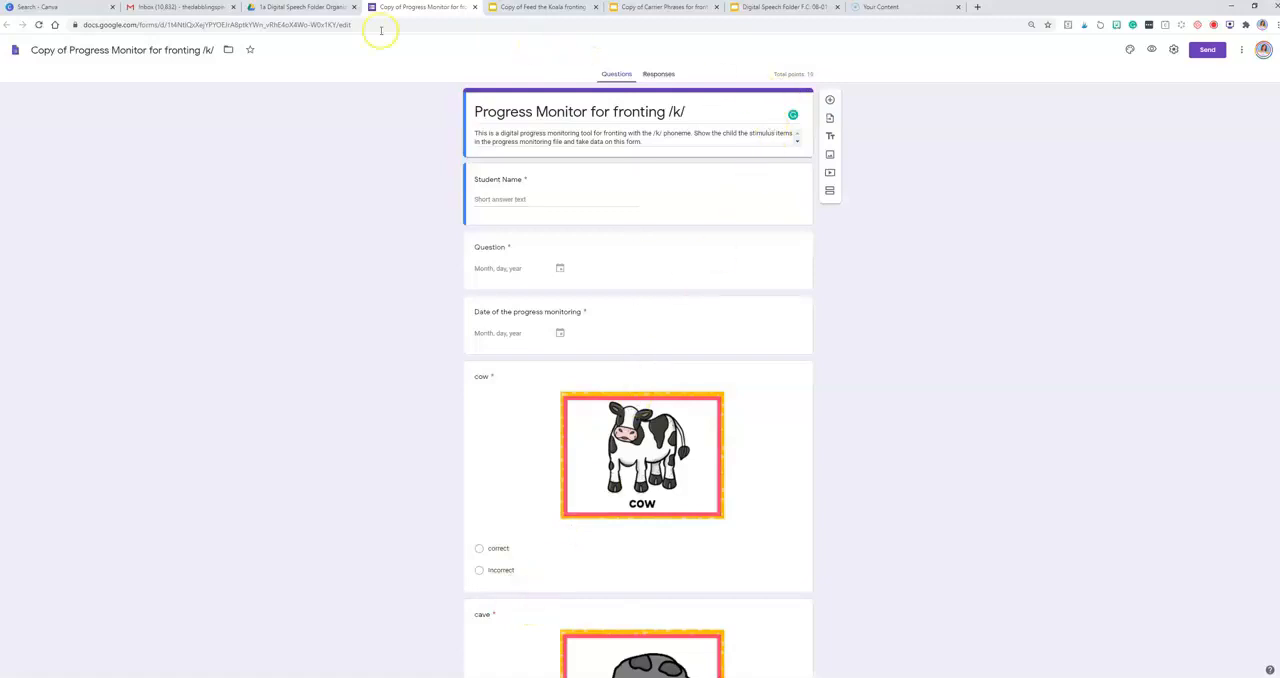
click(302, 9)
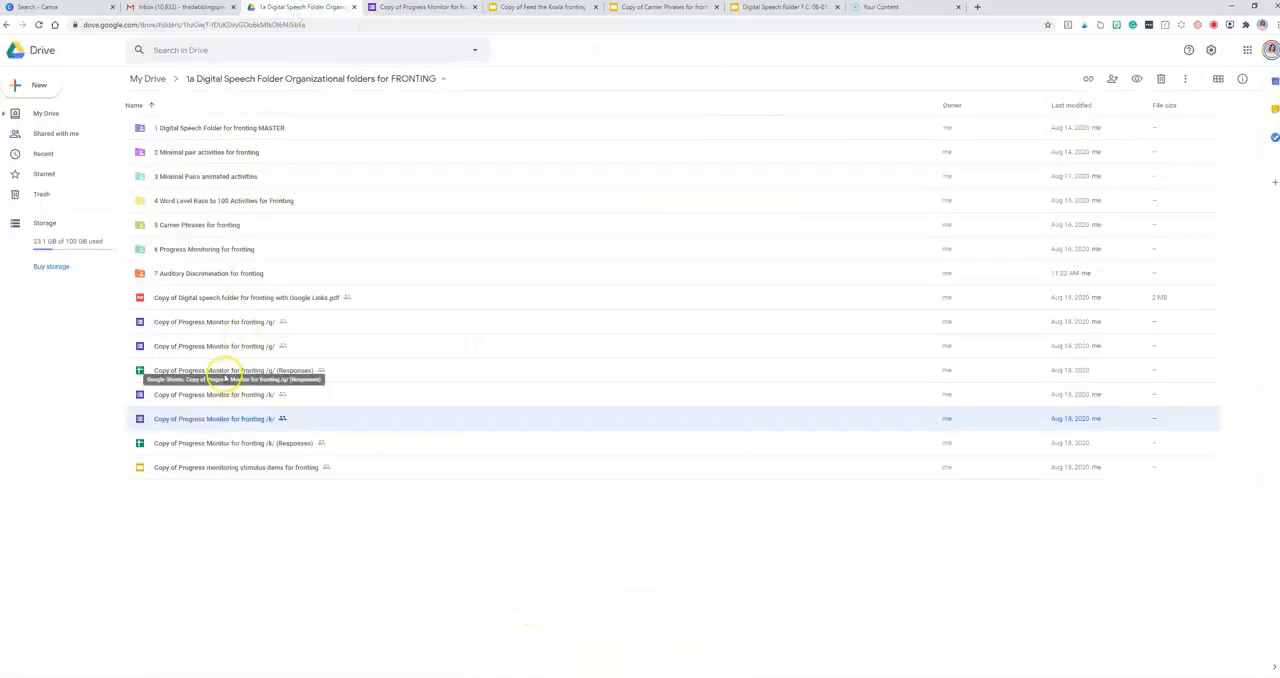
Step: View the "Copy of Progress Monitor for fronting /k/ (Responses)" sheet, and close both the sheet and the /k/ form
double_click(218, 450)
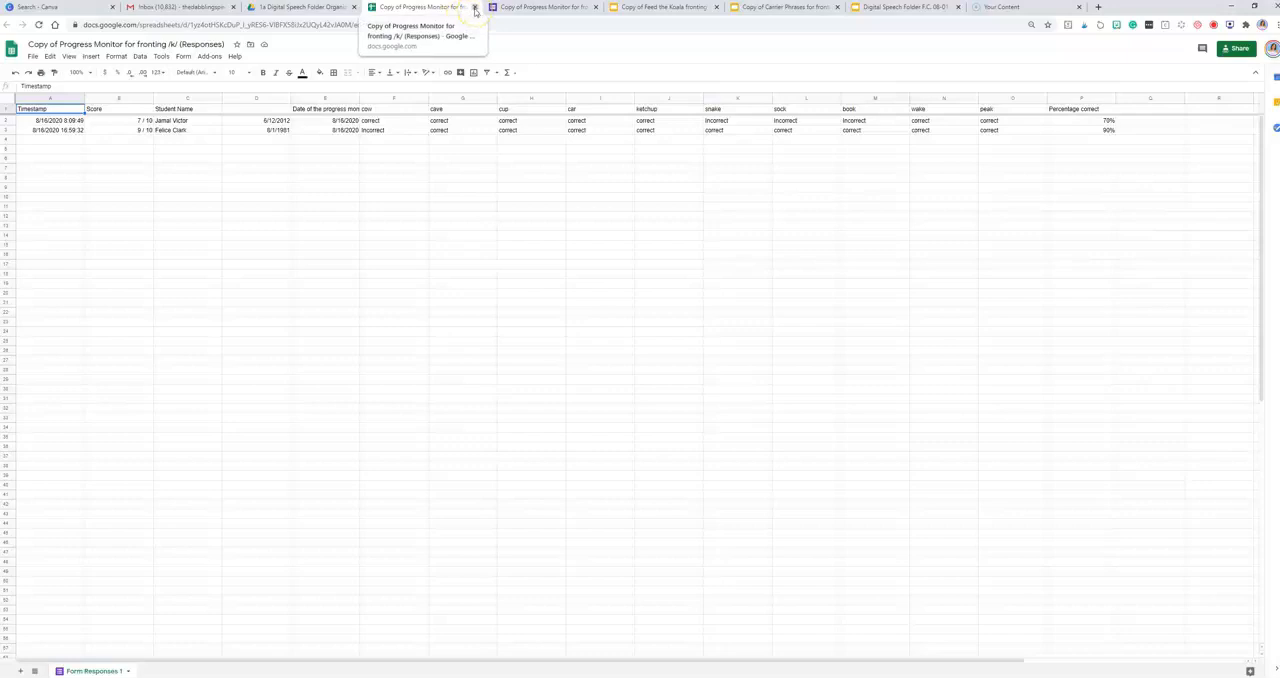
click(474, 7)
click(474, 7)
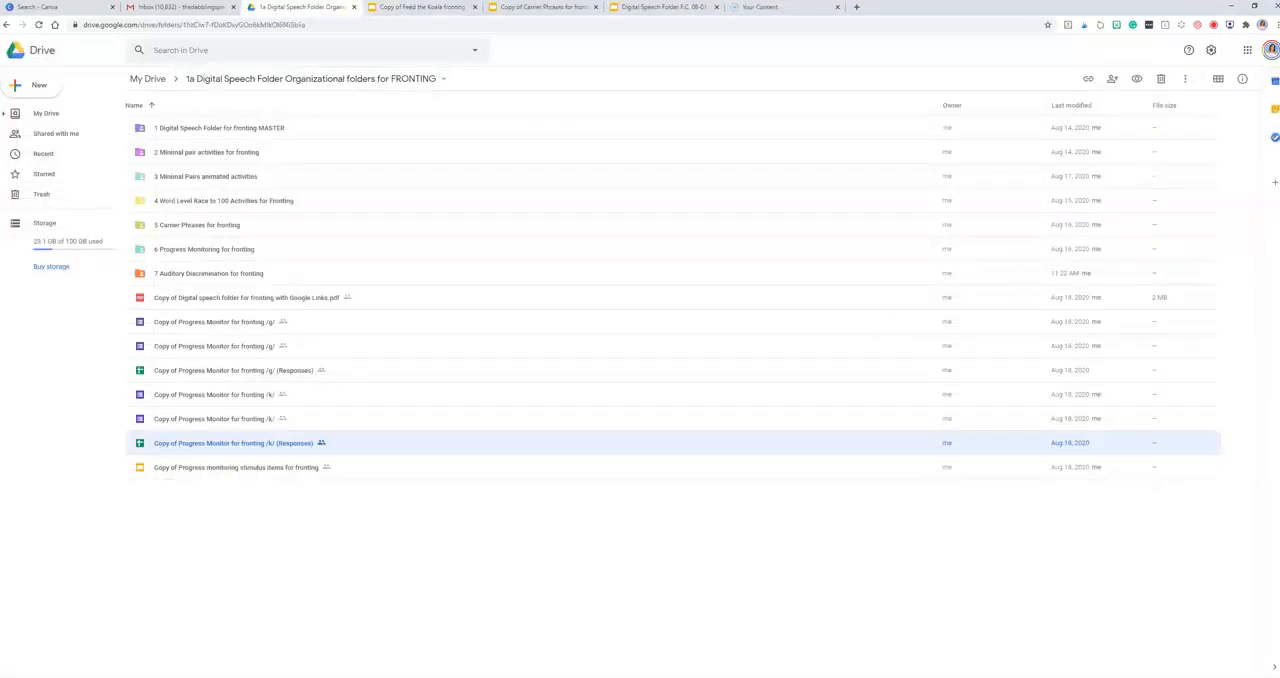
Step: Move the six "Copy of Progress Monitor" files and the stimulus items presentation into "6 Progress Monitoring for fronting", accepting the sharing change
drag(240, 469, 187, 249)
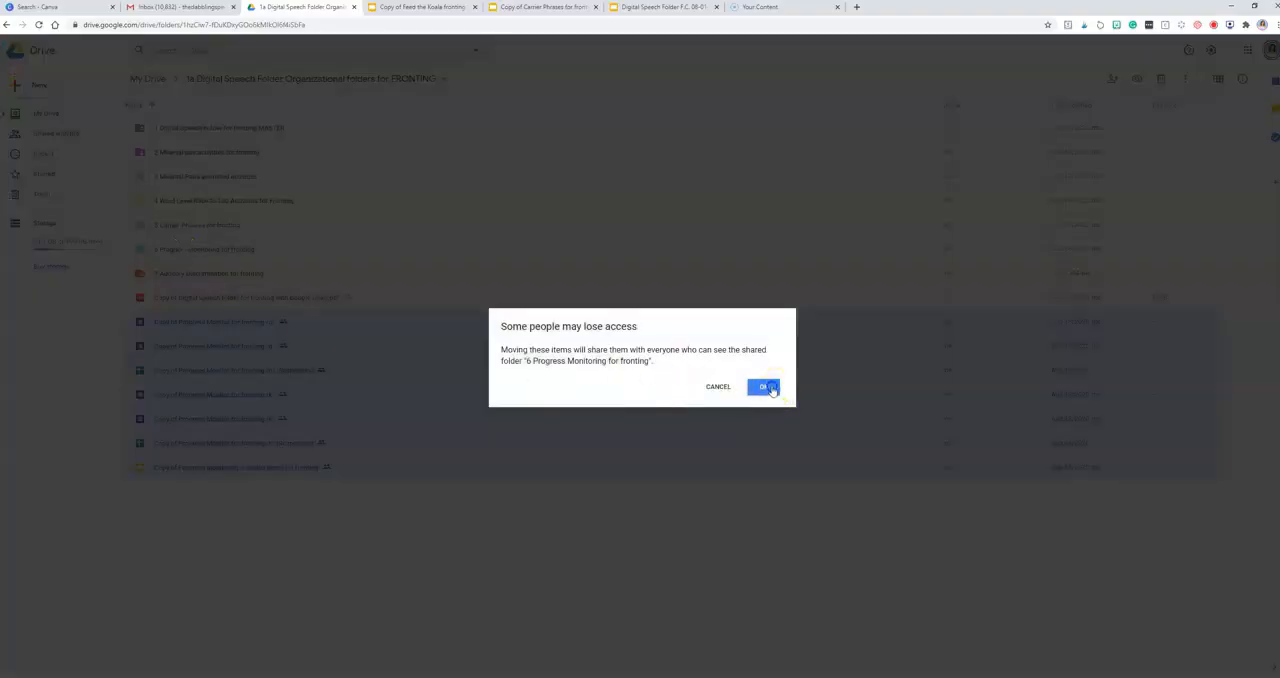
click(765, 387)
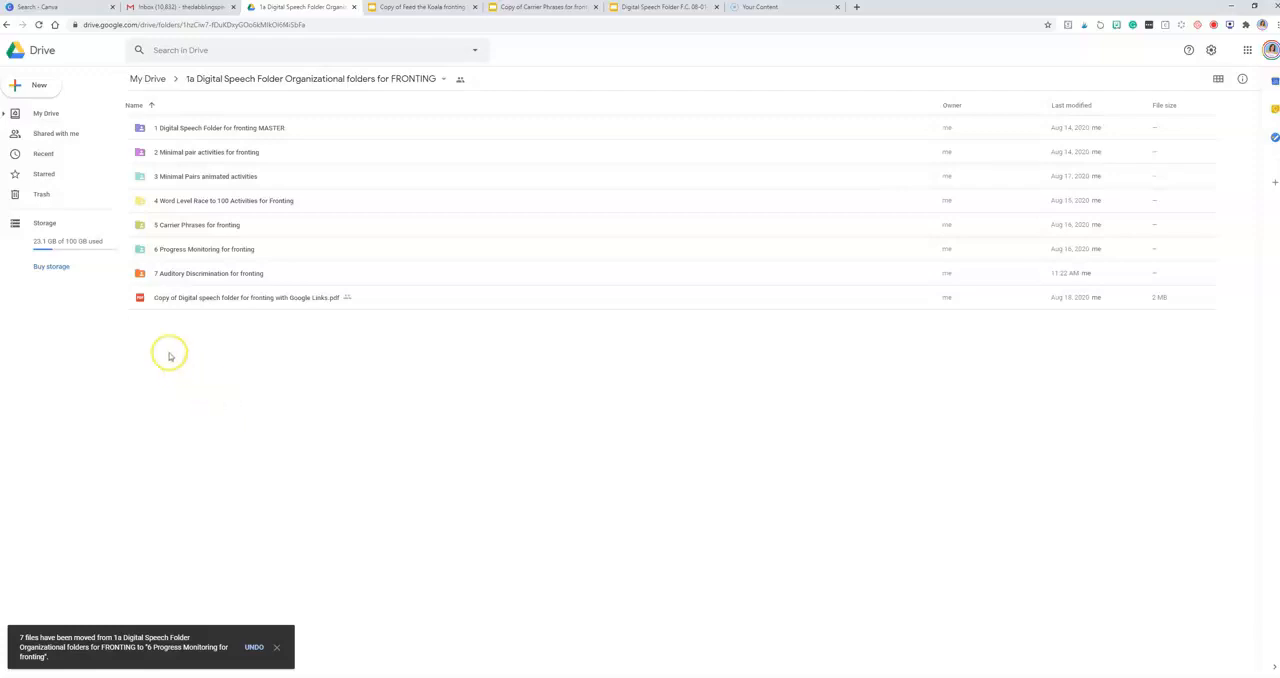
Step: In My Drive, move "1a Digital Speech Folder Organizational folders for FRONTING" into "2 Articulation and Phonology Materials" and open that destination folder
click(147, 79)
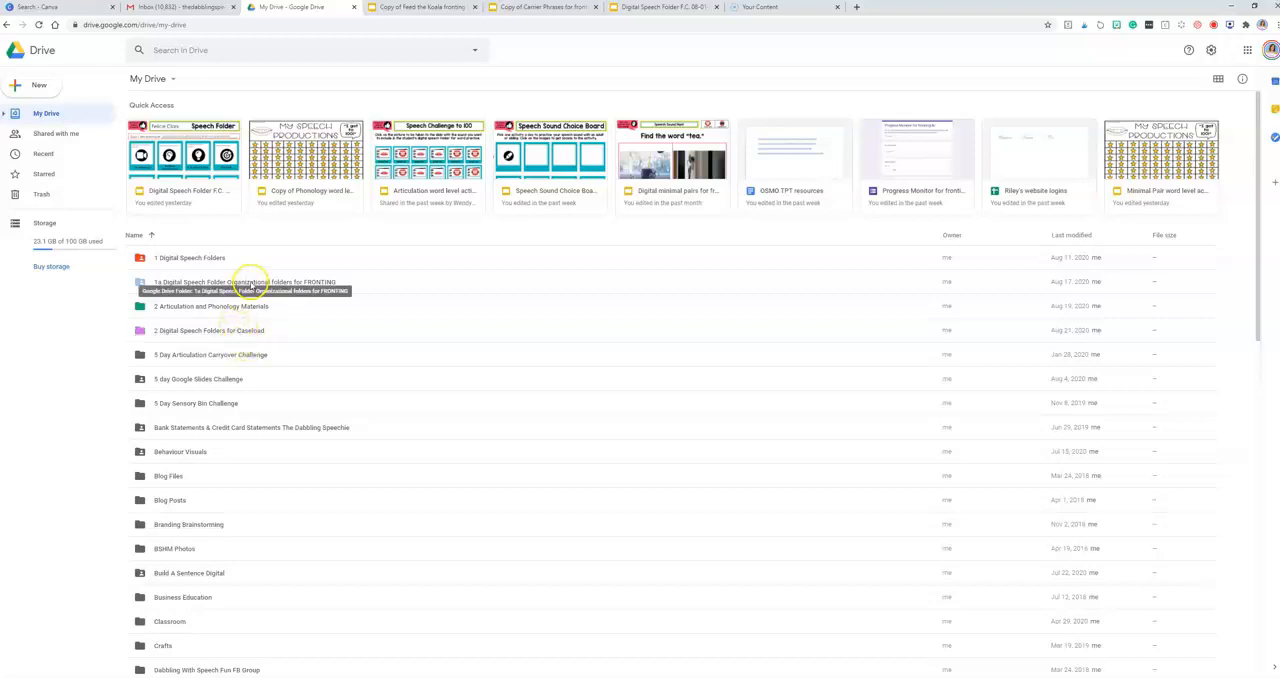
drag(248, 282, 240, 306)
double_click(228, 288)
Step: Move the "1a Digital Speech Folder Organizational folders for FRONTING" folder into "5 Phonology" and on into its "K, G Fronting" subfolder, and open that subfolder
drag(252, 152, 185, 273)
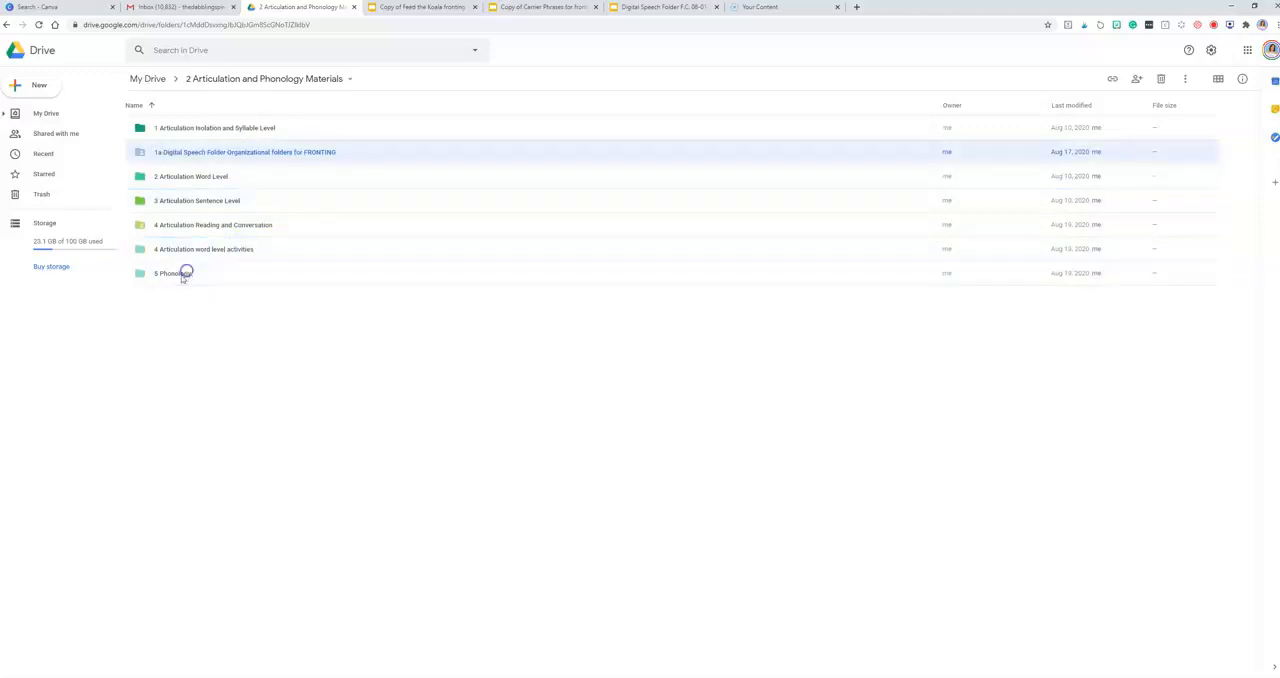
double_click(174, 250)
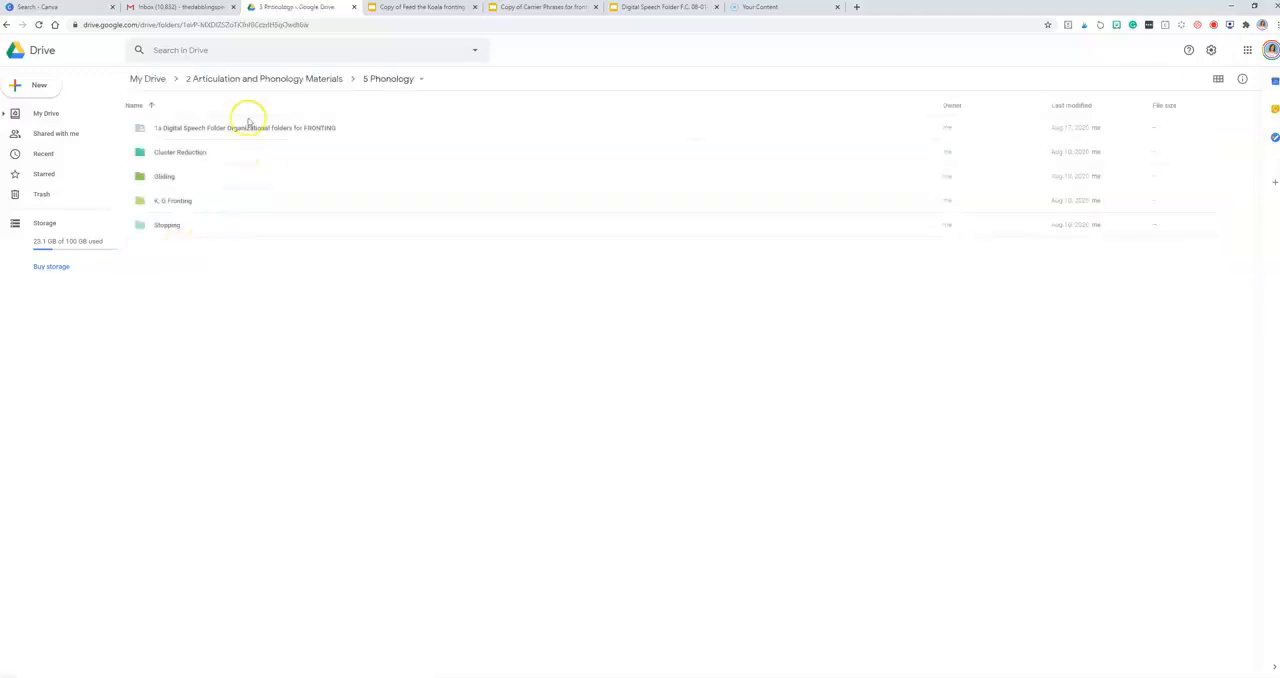
drag(233, 128, 209, 194)
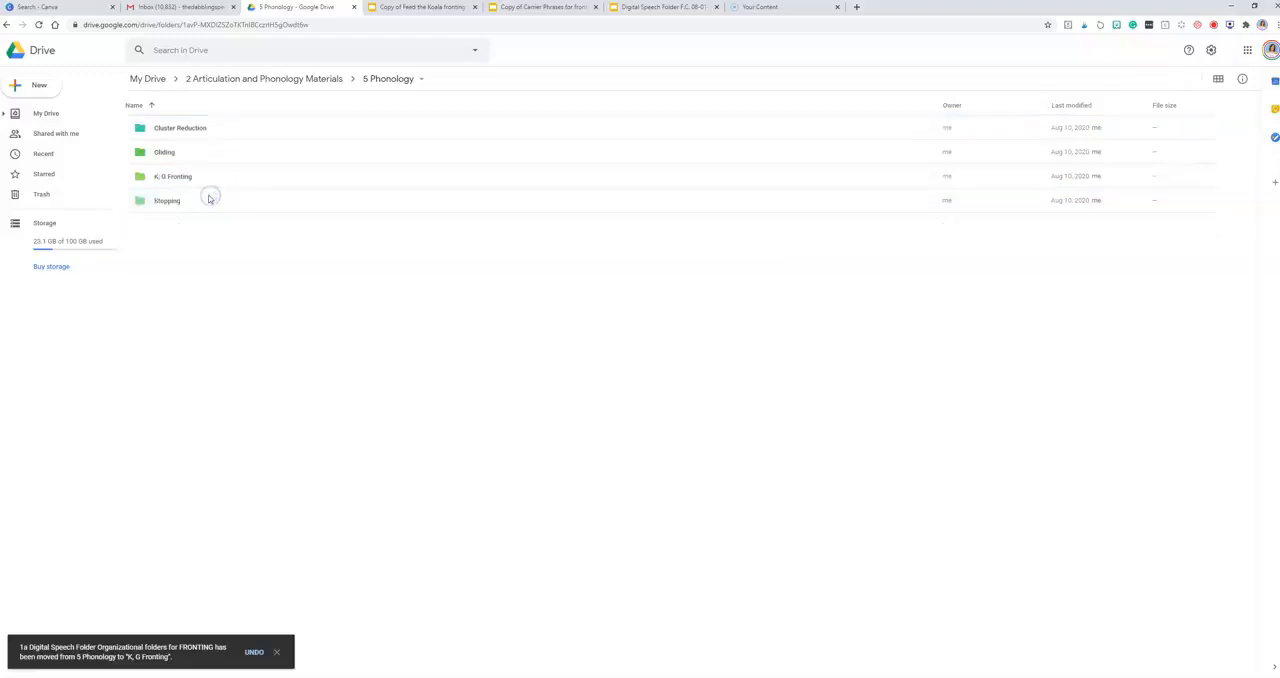
double_click(180, 178)
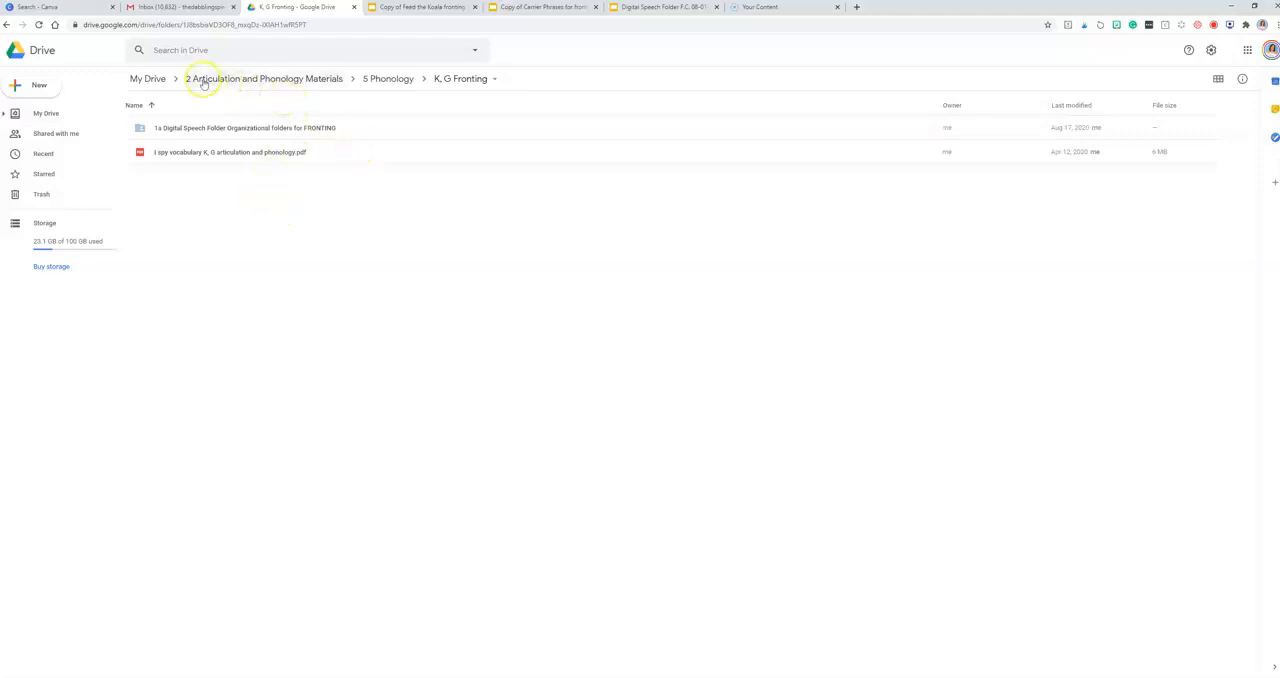
Step: Return to My Drive and close the open "Copy of Feed the Koala fronting" and "Copy of Carrier Phrases for fronting" presentations
click(155, 78)
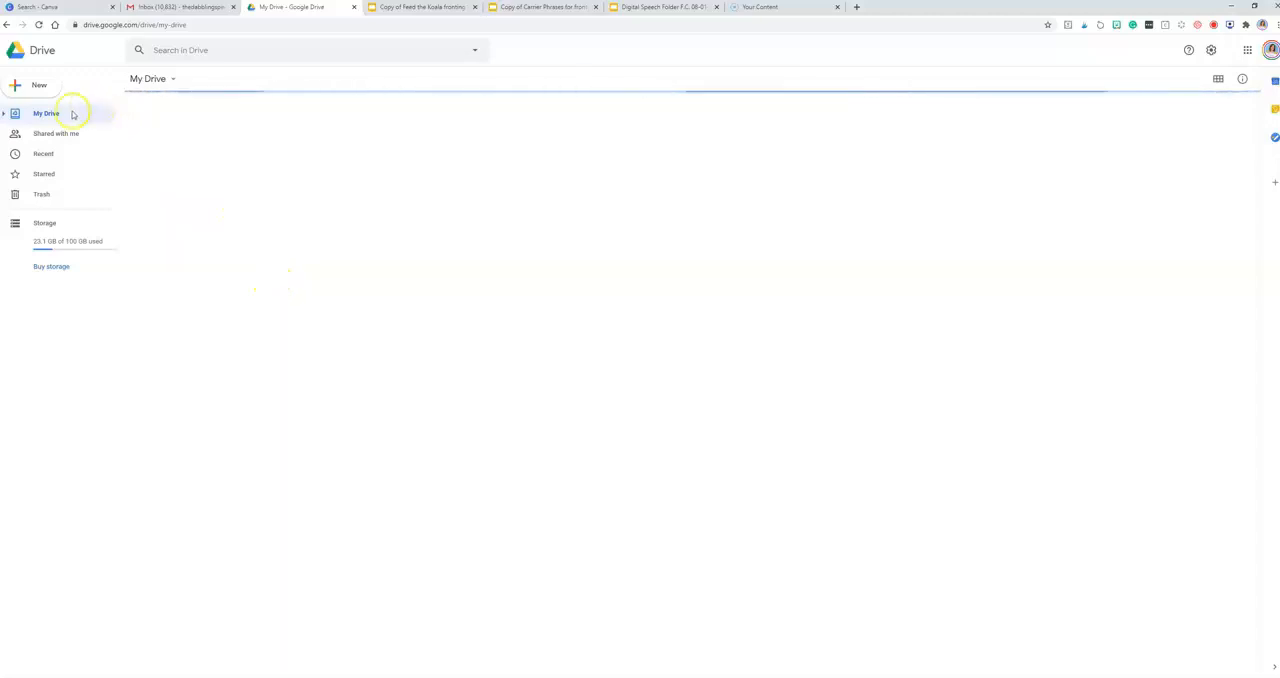
click(474, 7)
click(469, 7)
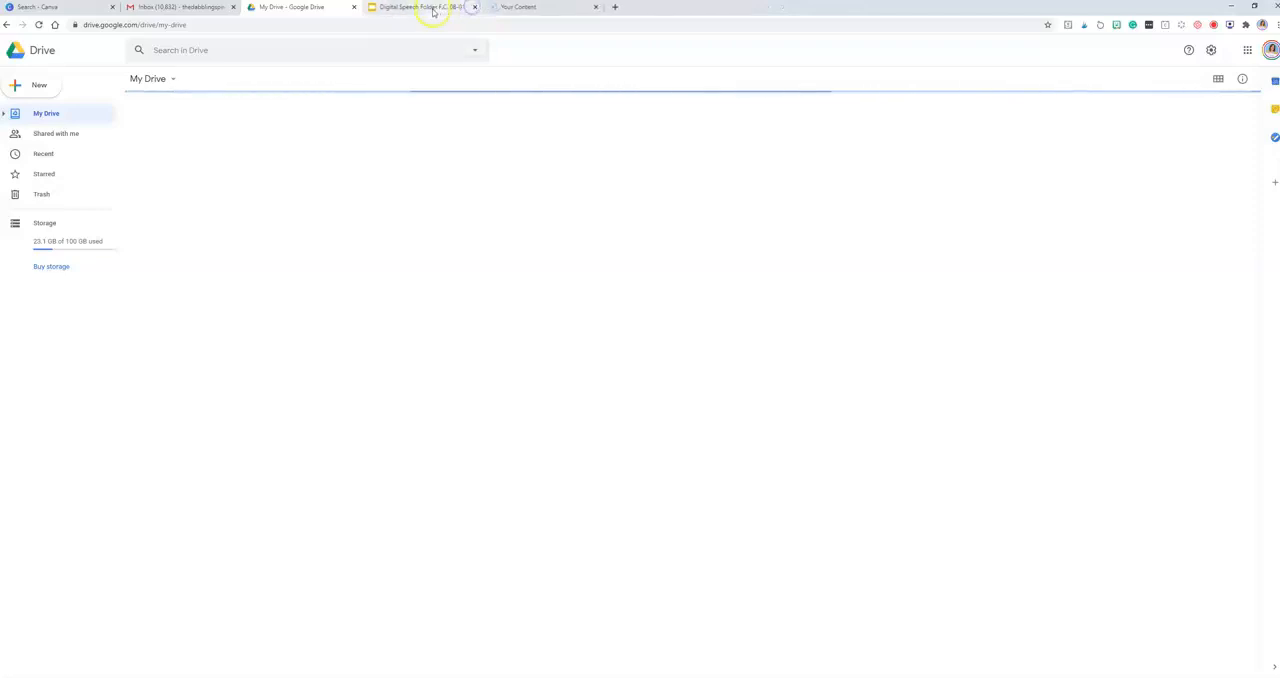
Step: View the student's Digital Speech Folder presentation and return to My Drive
click(432, 8)
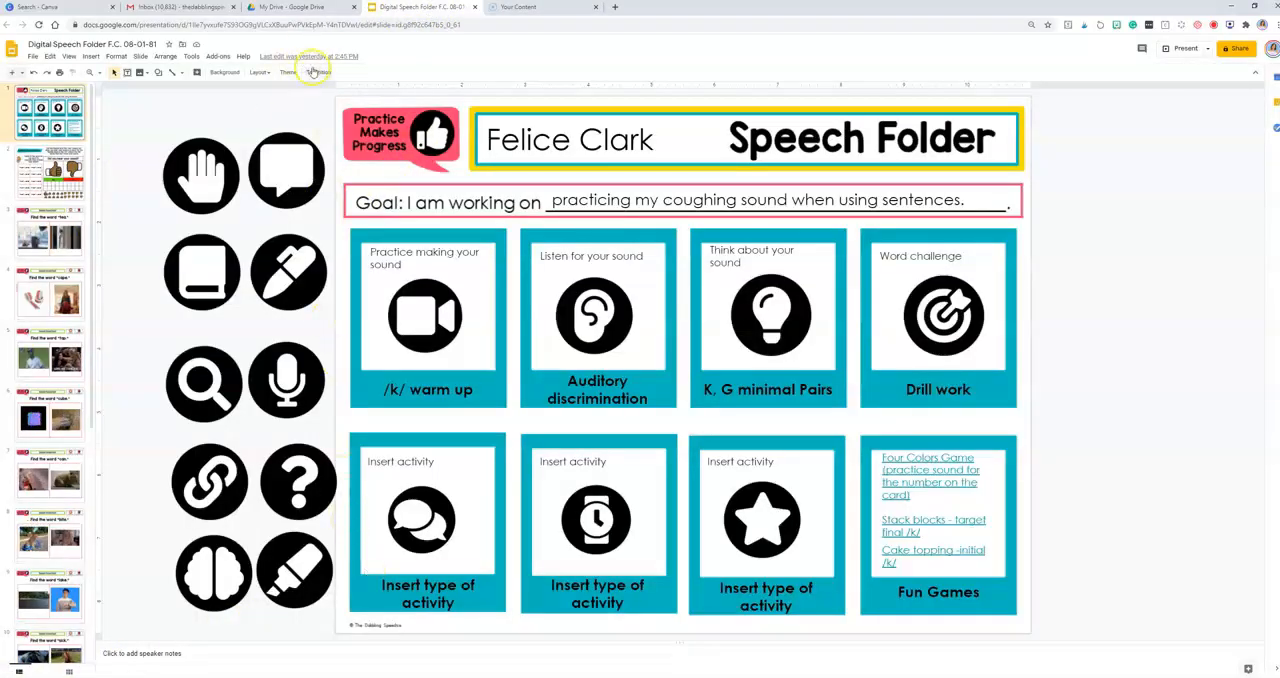
click(298, 9)
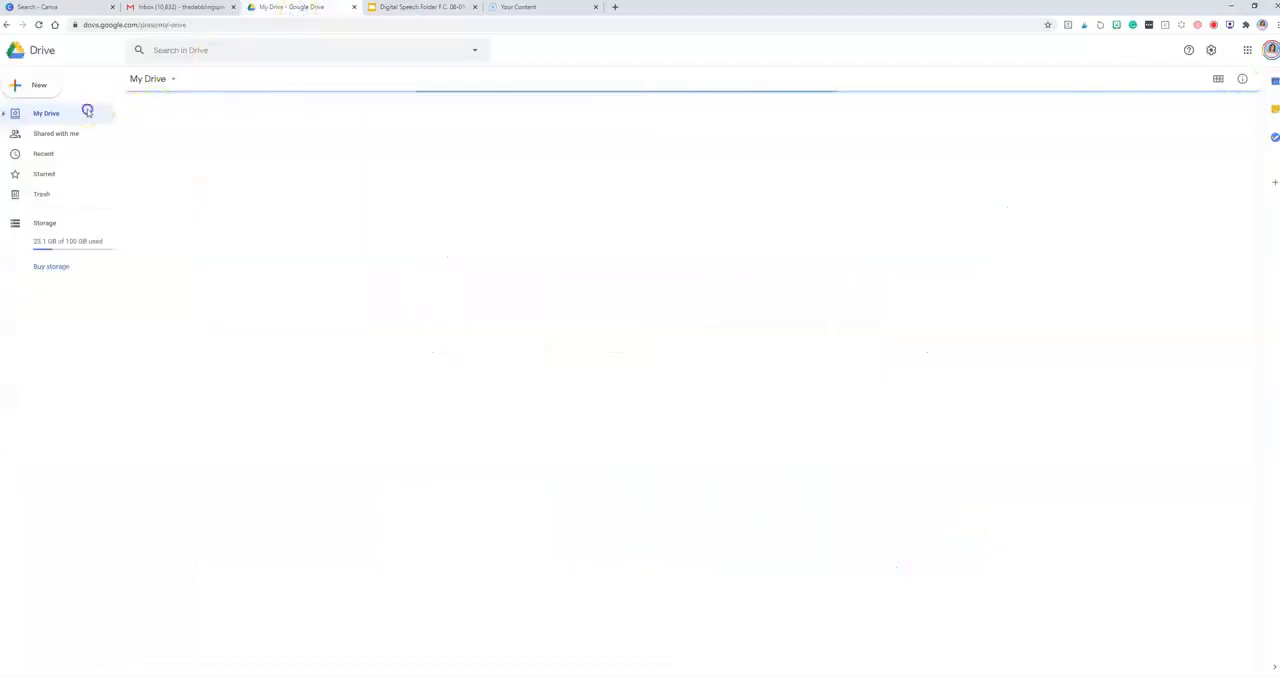
Step: Reload My Drive, open the "2 Digital Speech Folders for Caseload" folder and start a new folder inside it
click(147, 25)
key(Return)
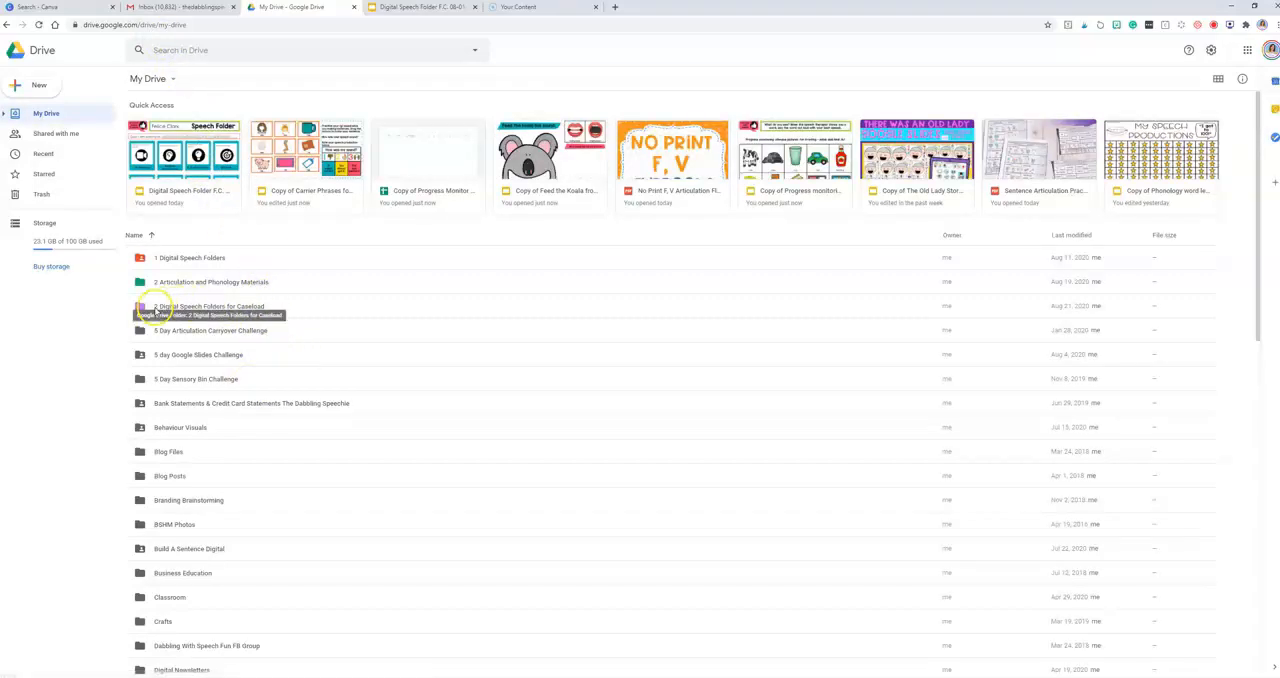
double_click(228, 310)
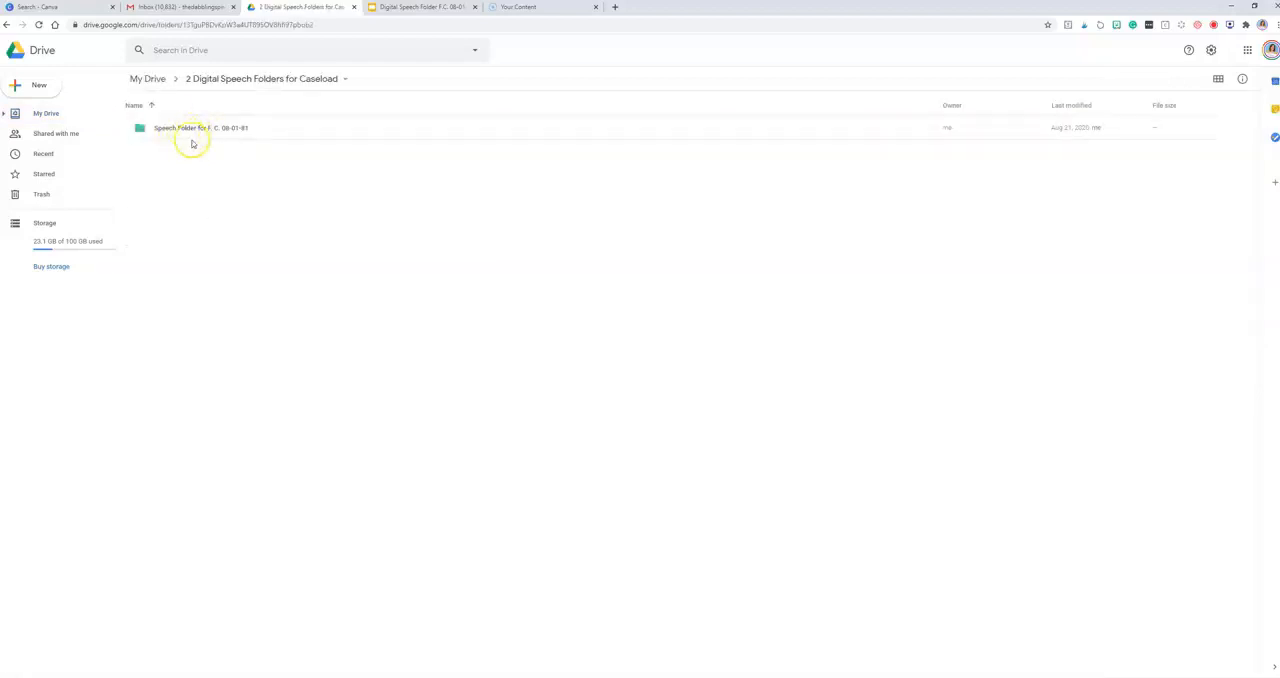
click(44, 90)
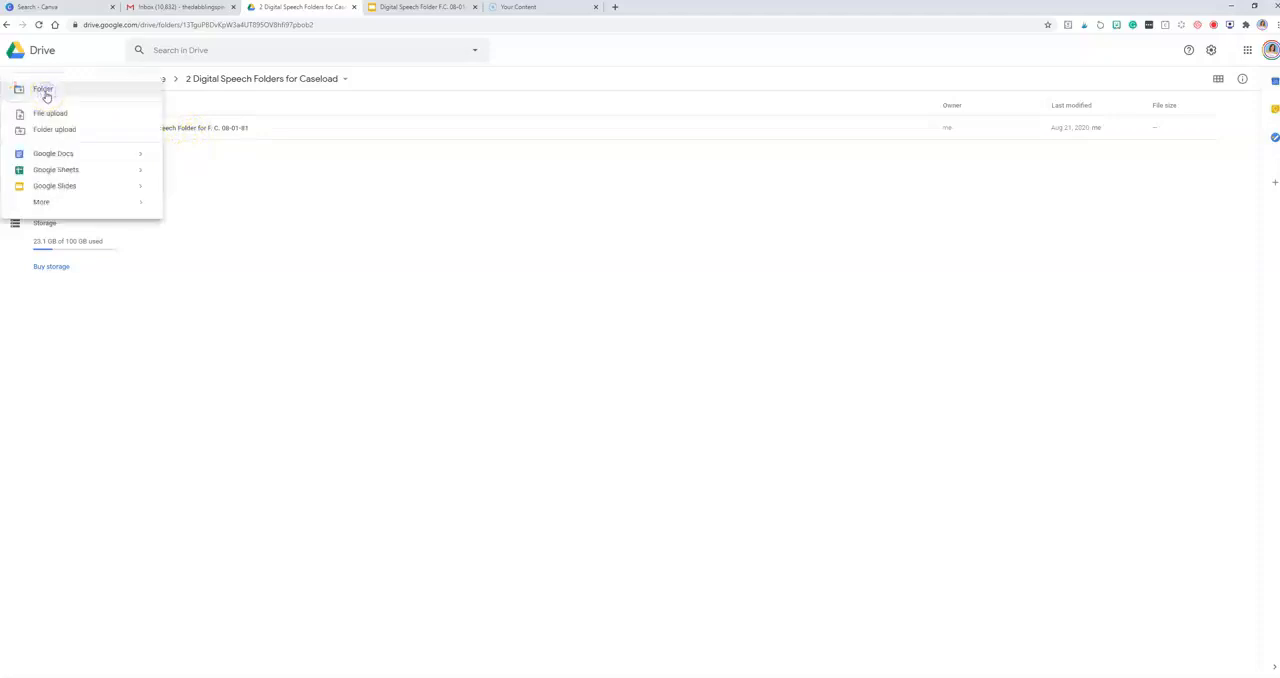
click(45, 91)
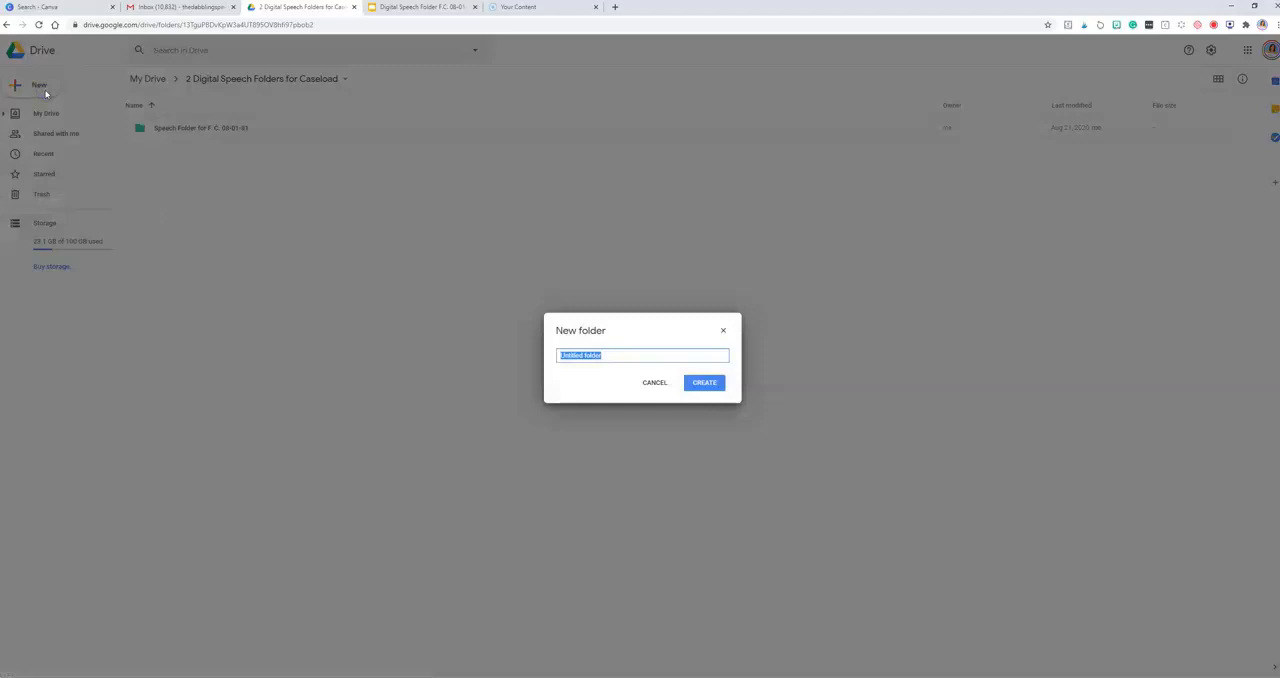
key(super)
text(s)
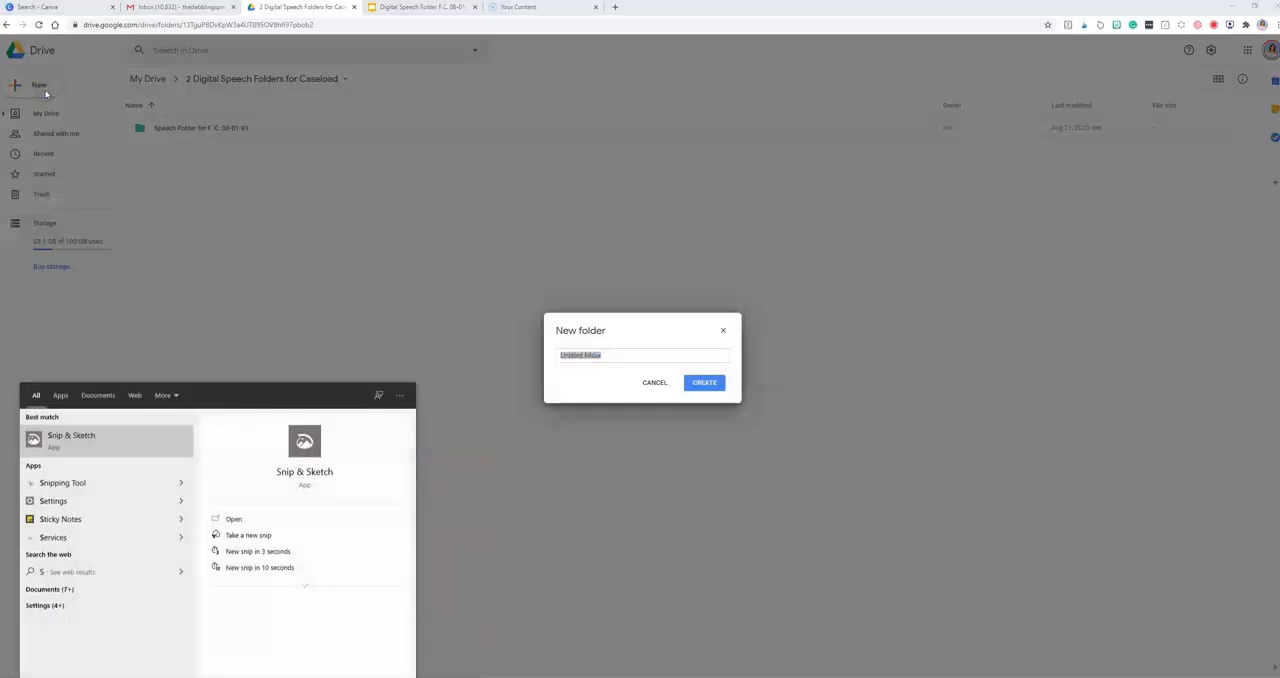
click(544, 292)
Step: Name the new folder "Speech Folder for" followed by the student's initials and date of birth, and create it
click(605, 355)
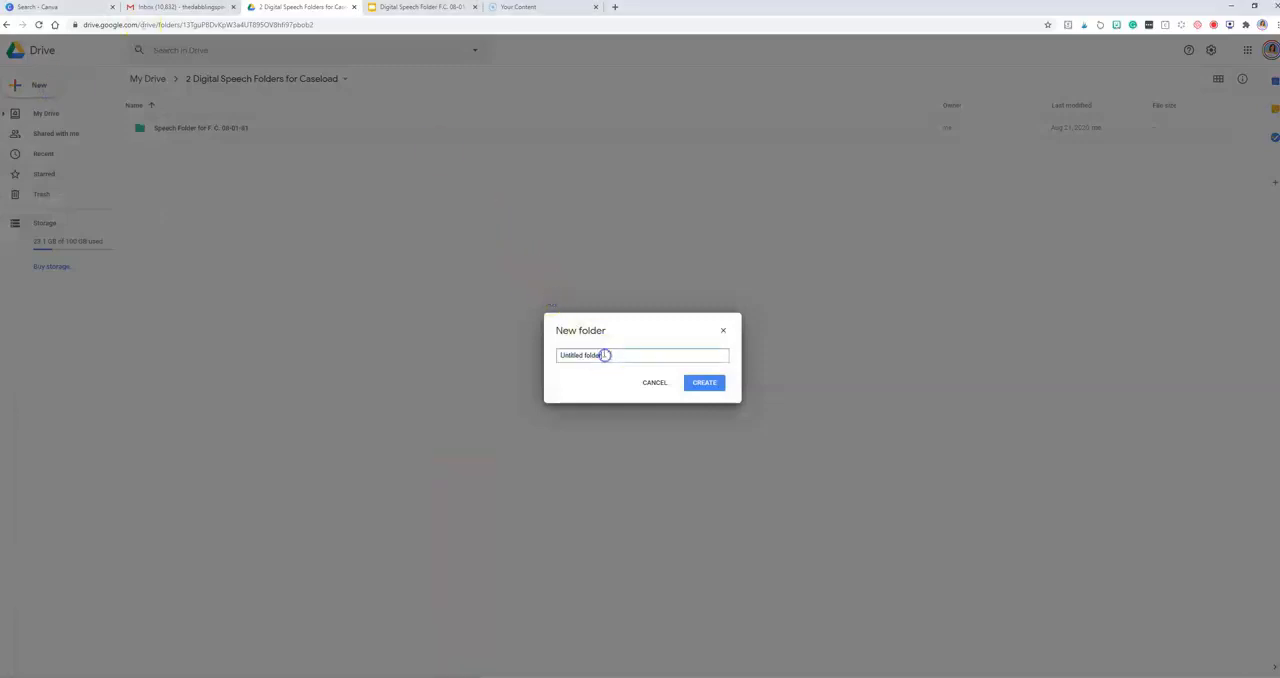
drag(605, 354, 514, 342)
click(705, 383)
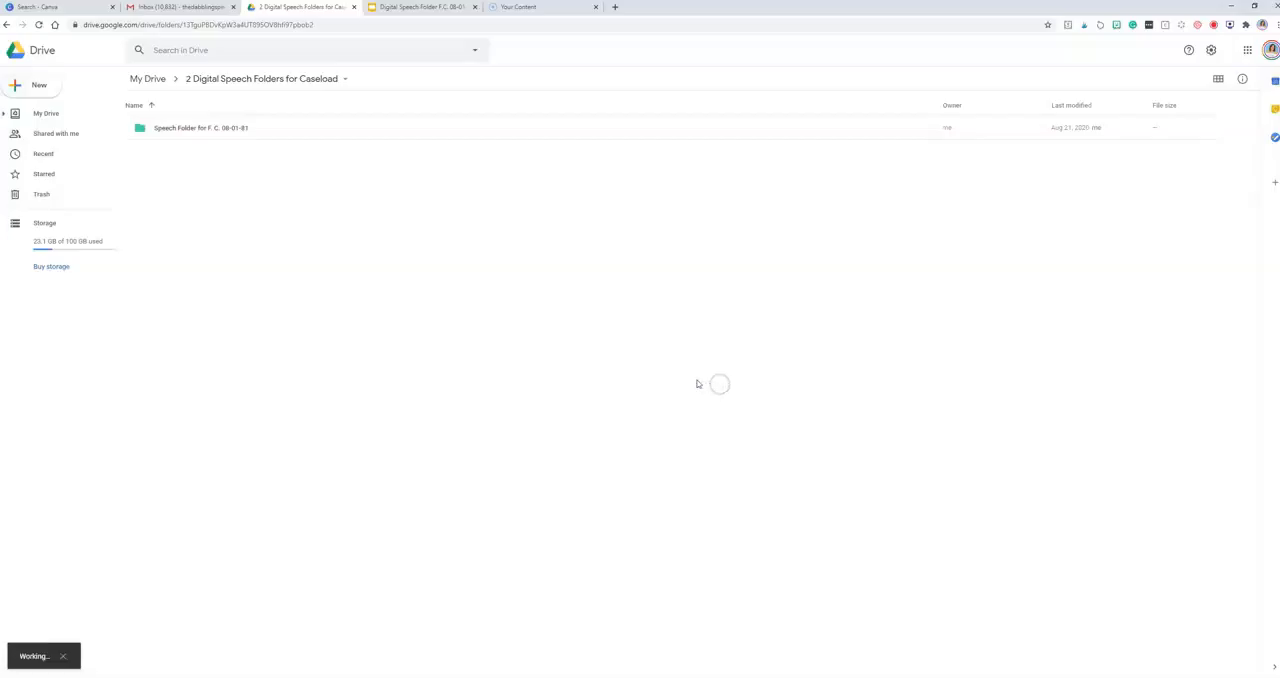
Step: Change the new student speech folder's color to red
right_click(136, 152)
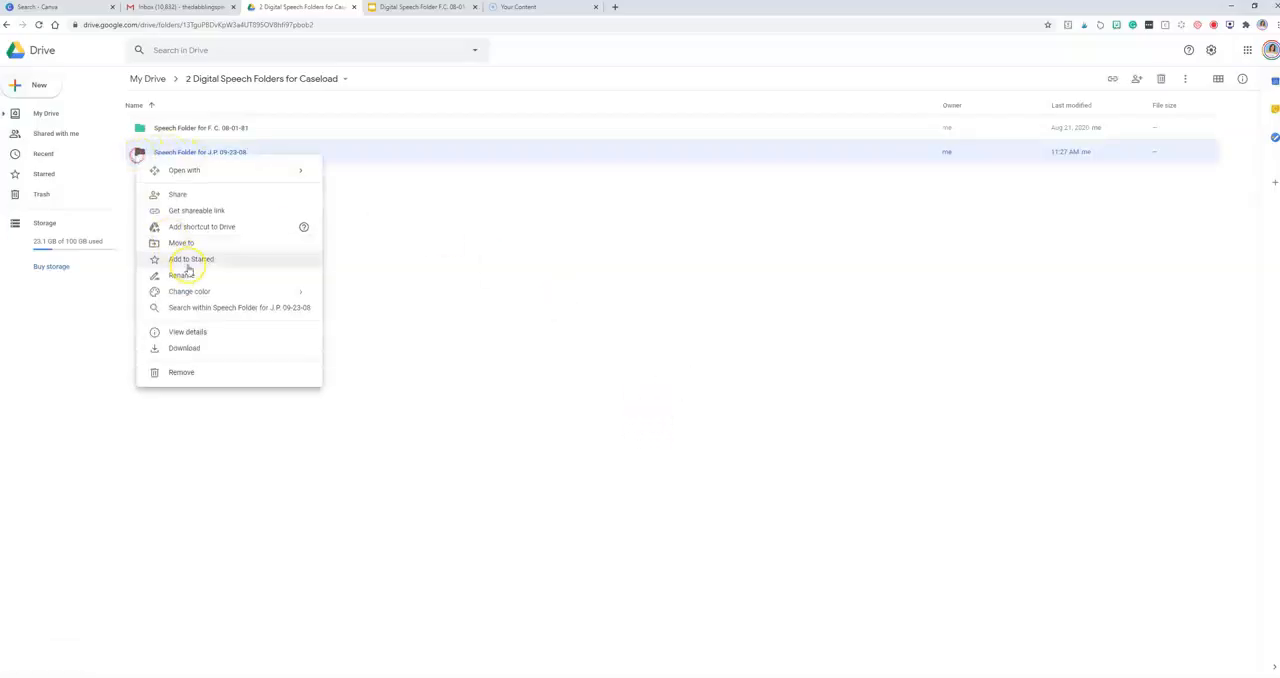
mouse_move(277, 291)
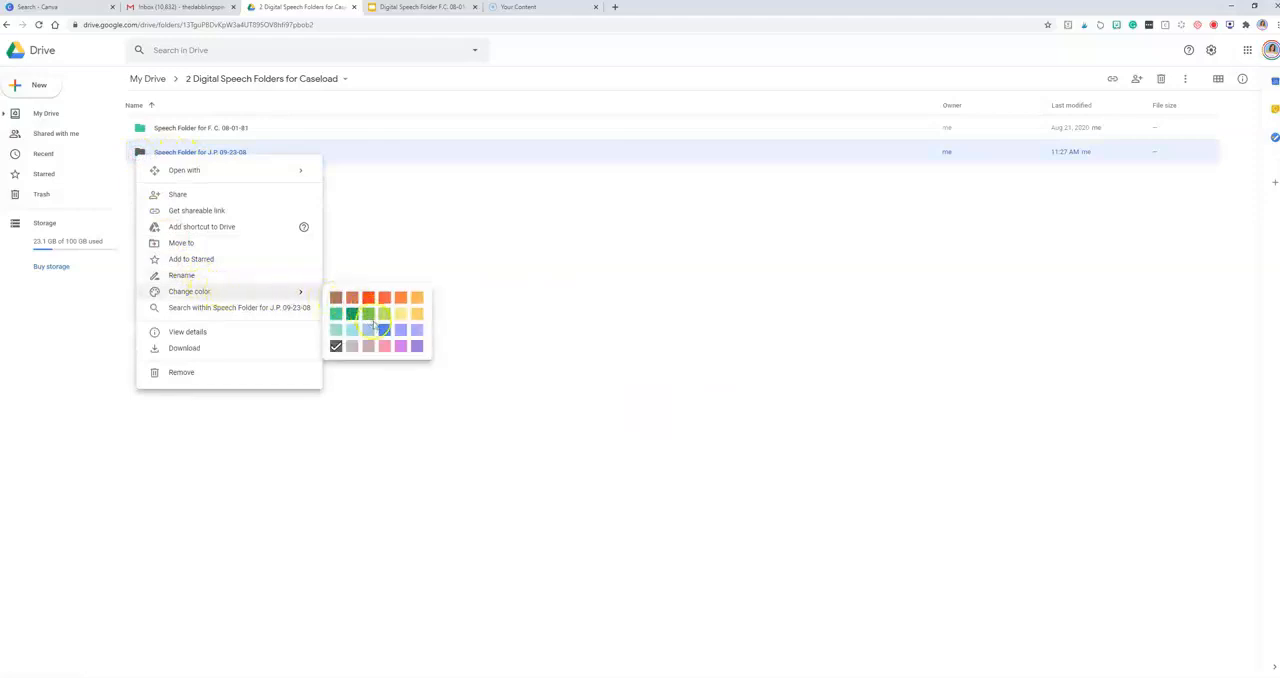
click(369, 299)
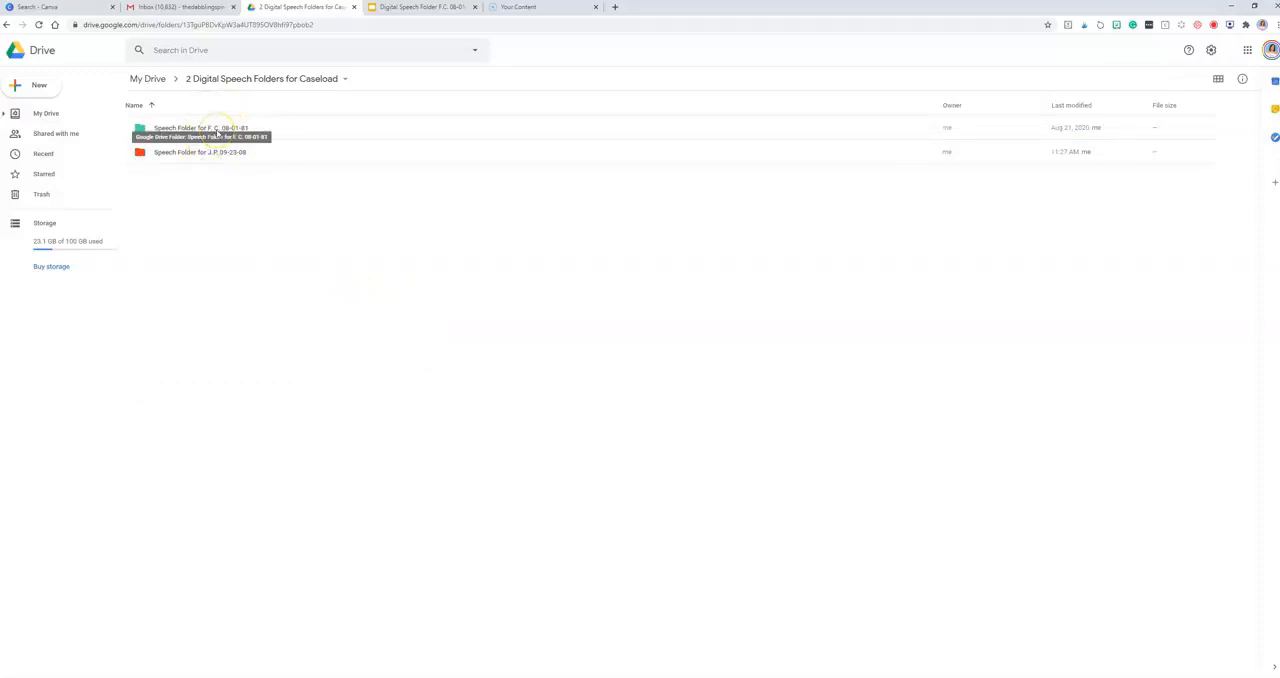
Step: Open the teal student speech folder and its Digital Speech Folder presentation, and examine the name and goal fields on the first slide
click(216, 131)
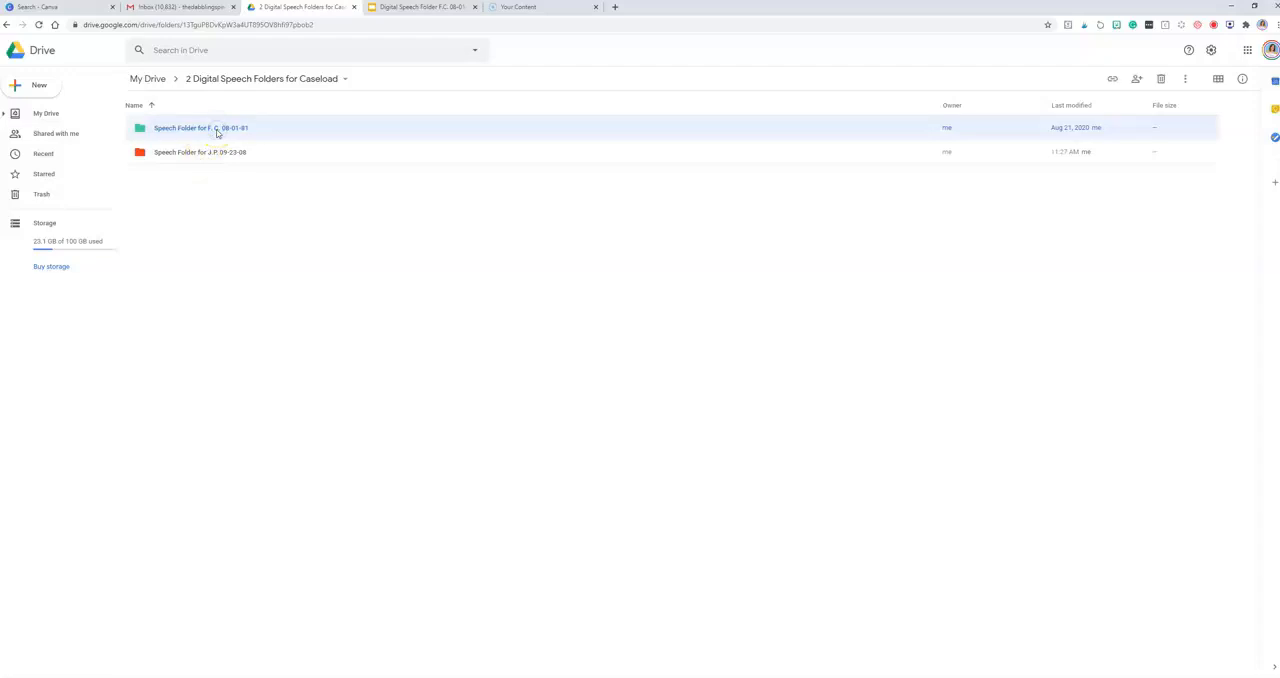
double_click(216, 130)
double_click(214, 129)
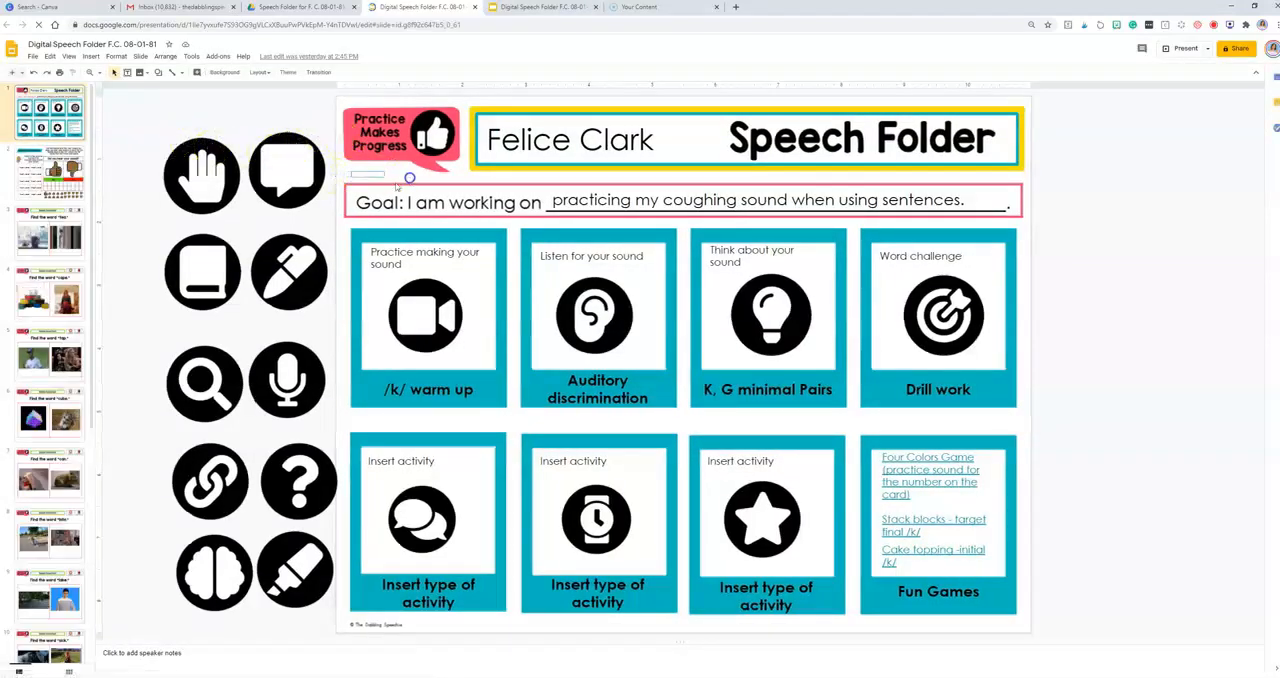
click(557, 140)
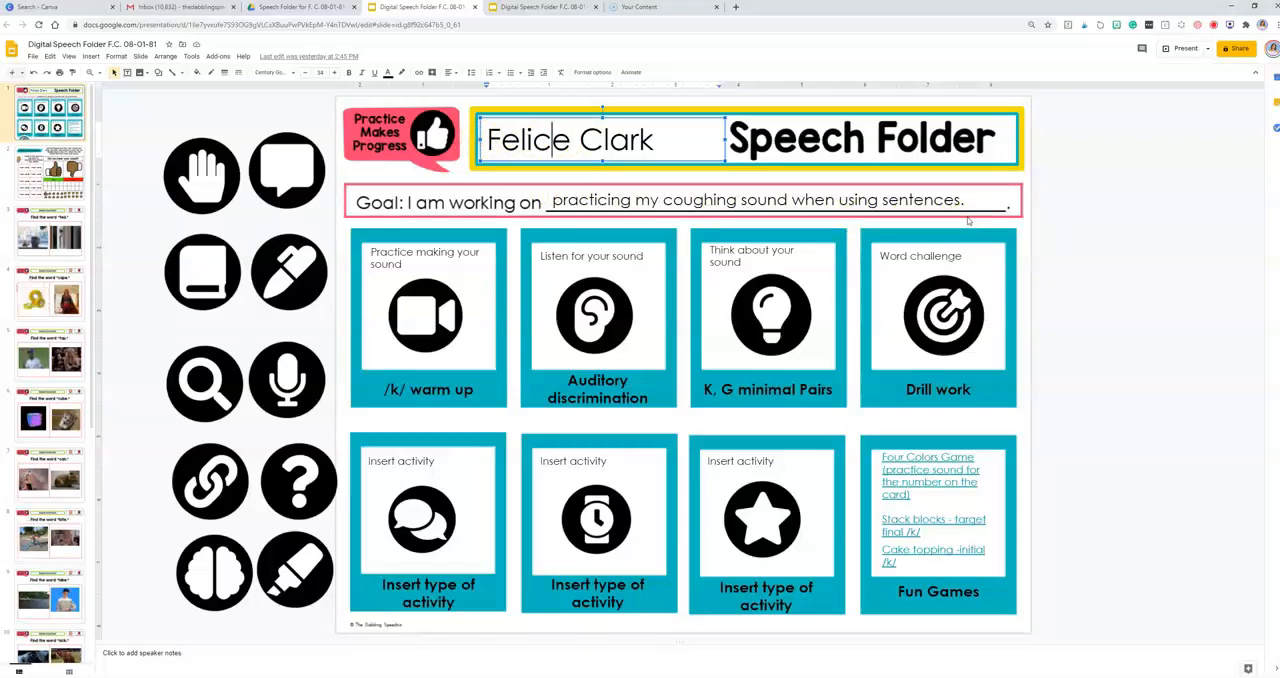
click(966, 225)
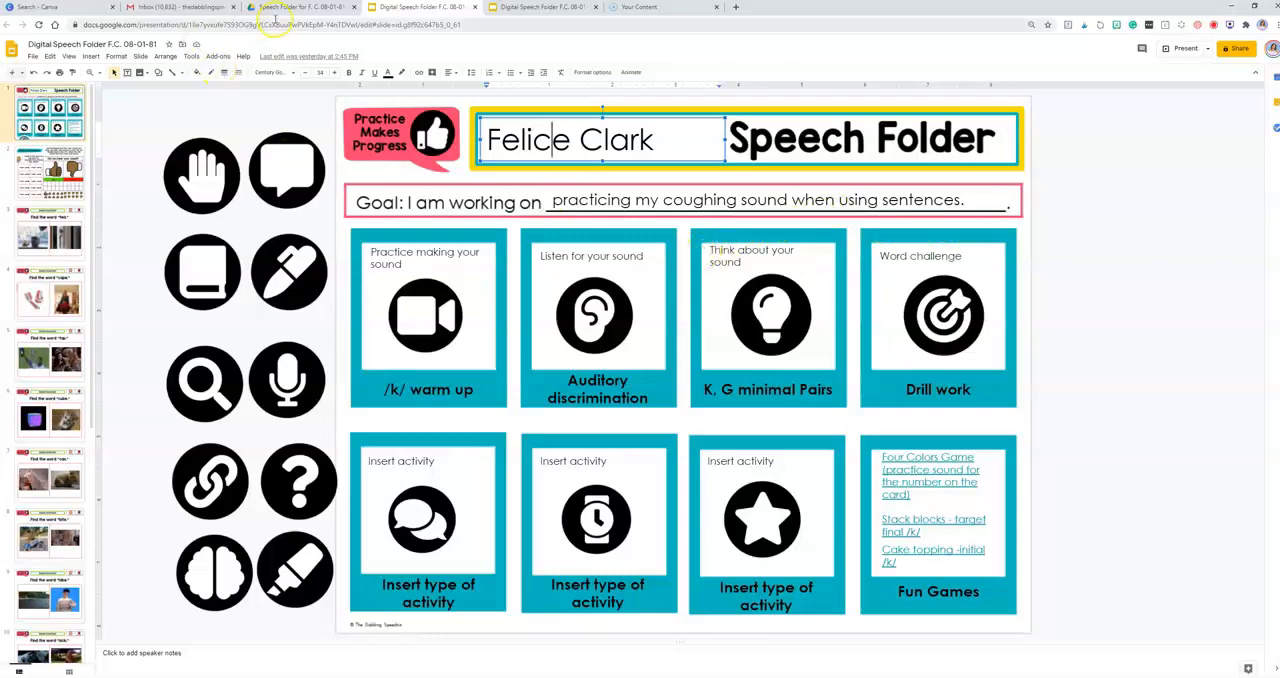
Step: Return to My Drive and browse "2 Articulation and Phonology Materials" through "5 Phonology" and "K, G Fronting" to the organizational folders for fronting
click(275, 7)
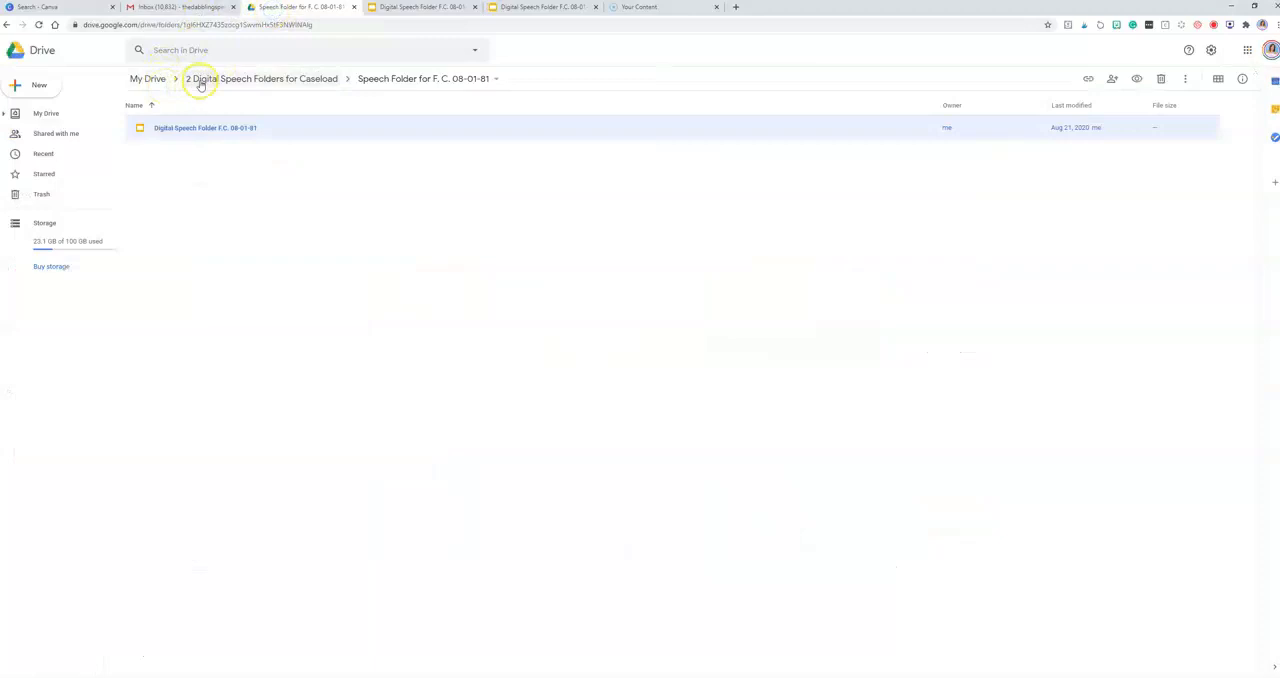
click(152, 80)
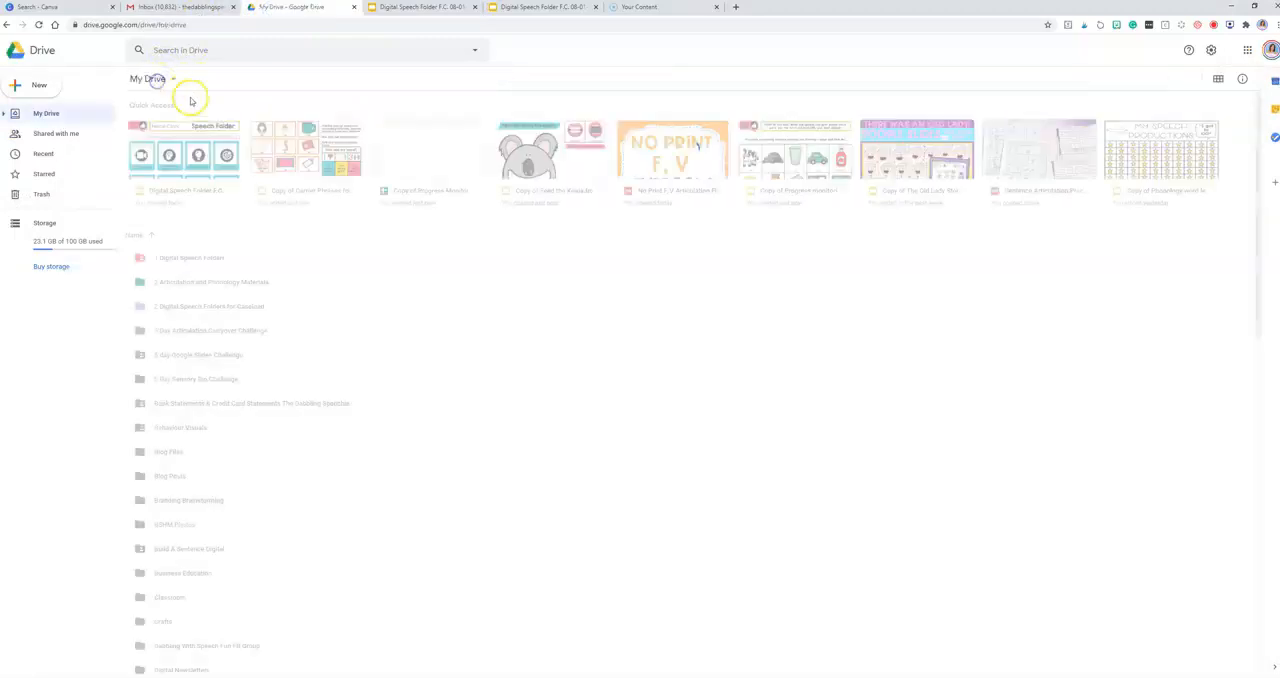
double_click(252, 284)
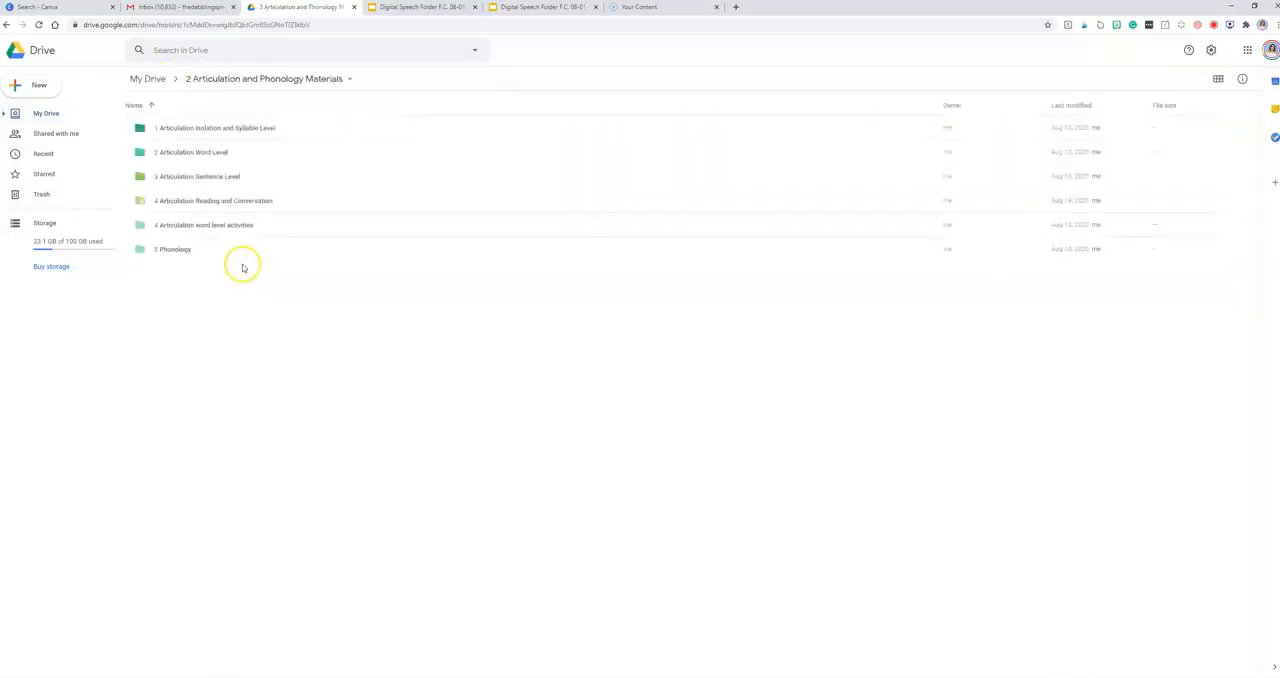
double_click(240, 283)
double_click(175, 249)
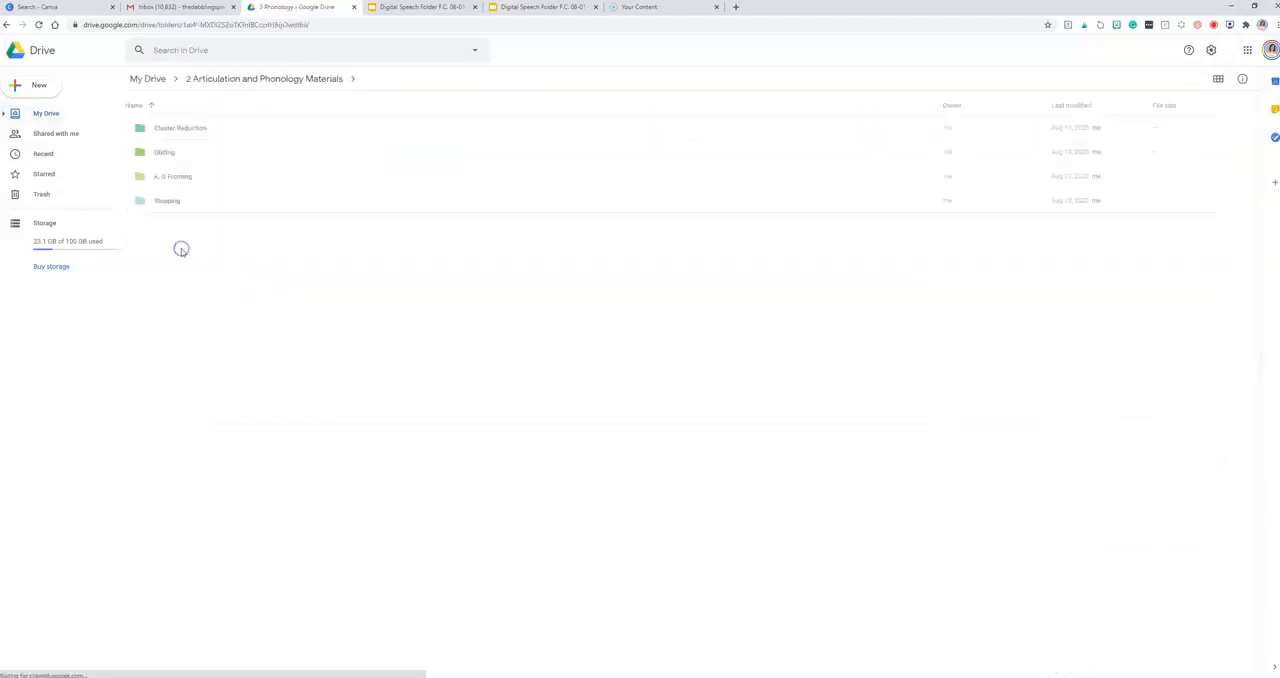
double_click(178, 176)
click(213, 131)
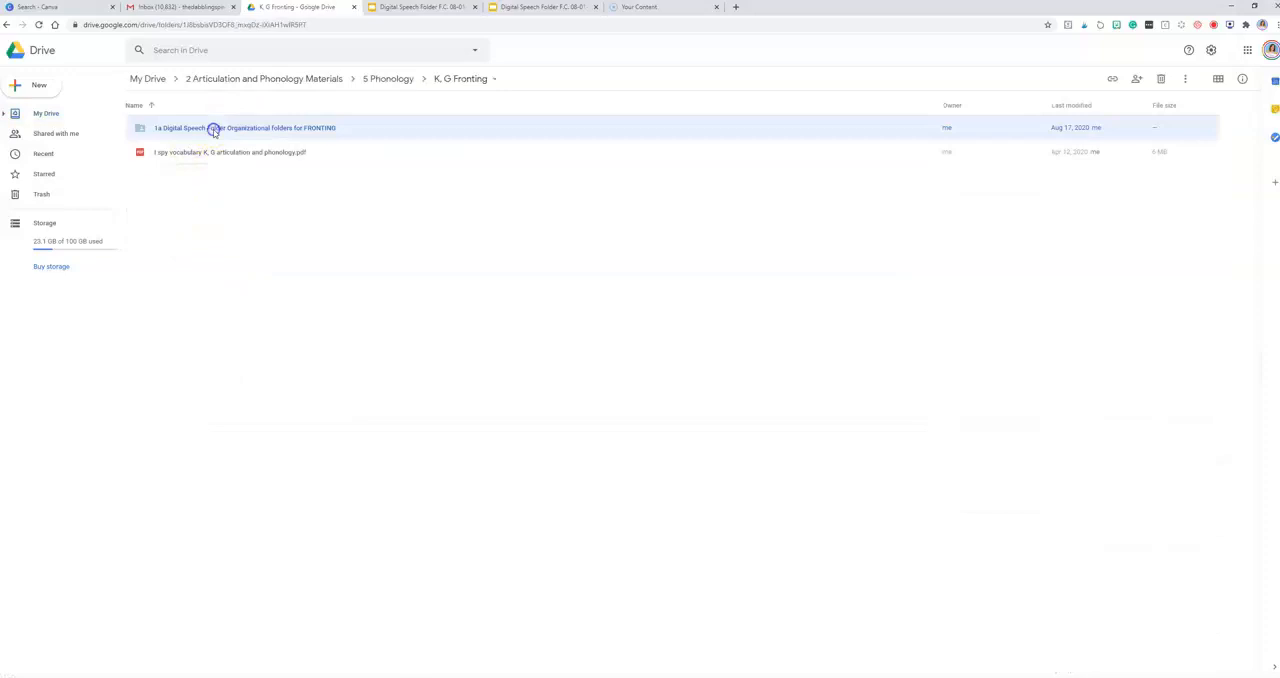
double_click(213, 131)
Step: From My Drive, open "Digital Speech Folders for K - Listed on TpT - Do Not Delete" and its "Therapy Lesson plan for the SLP - /k/" presentation
click(148, 80)
scroll(286, 443, down, 5)
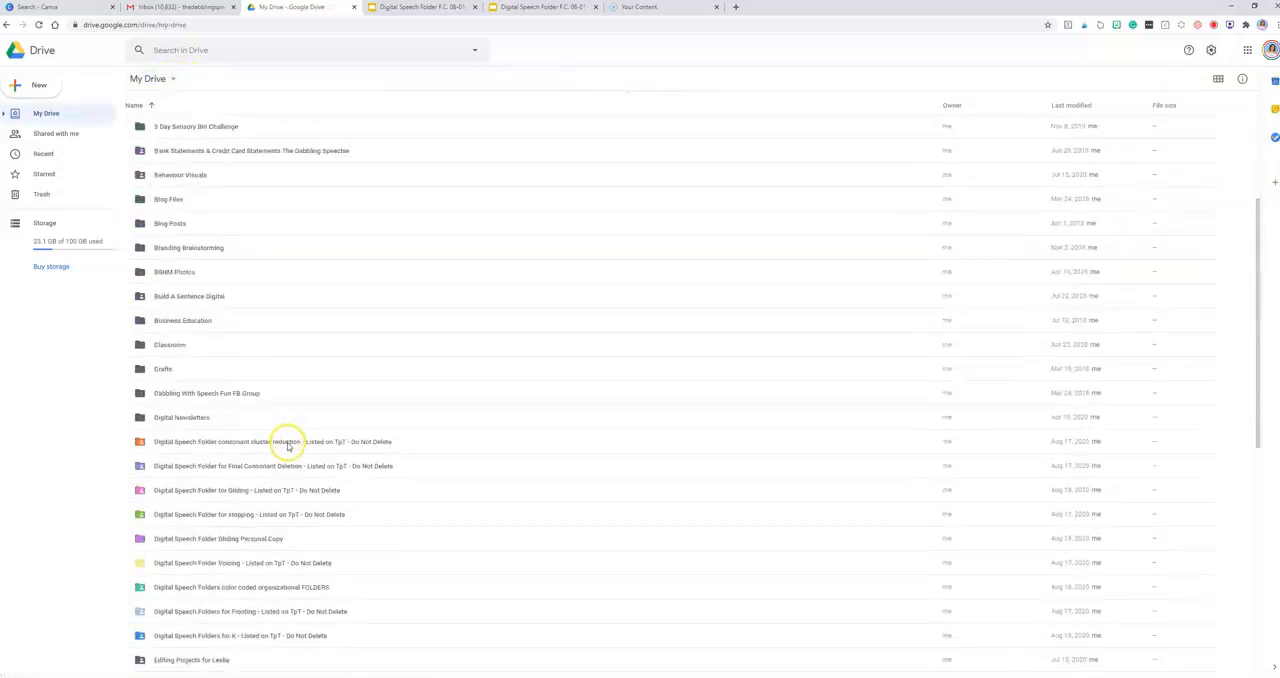
scroll(297, 490, down, 3)
click(227, 485)
double_click(227, 485)
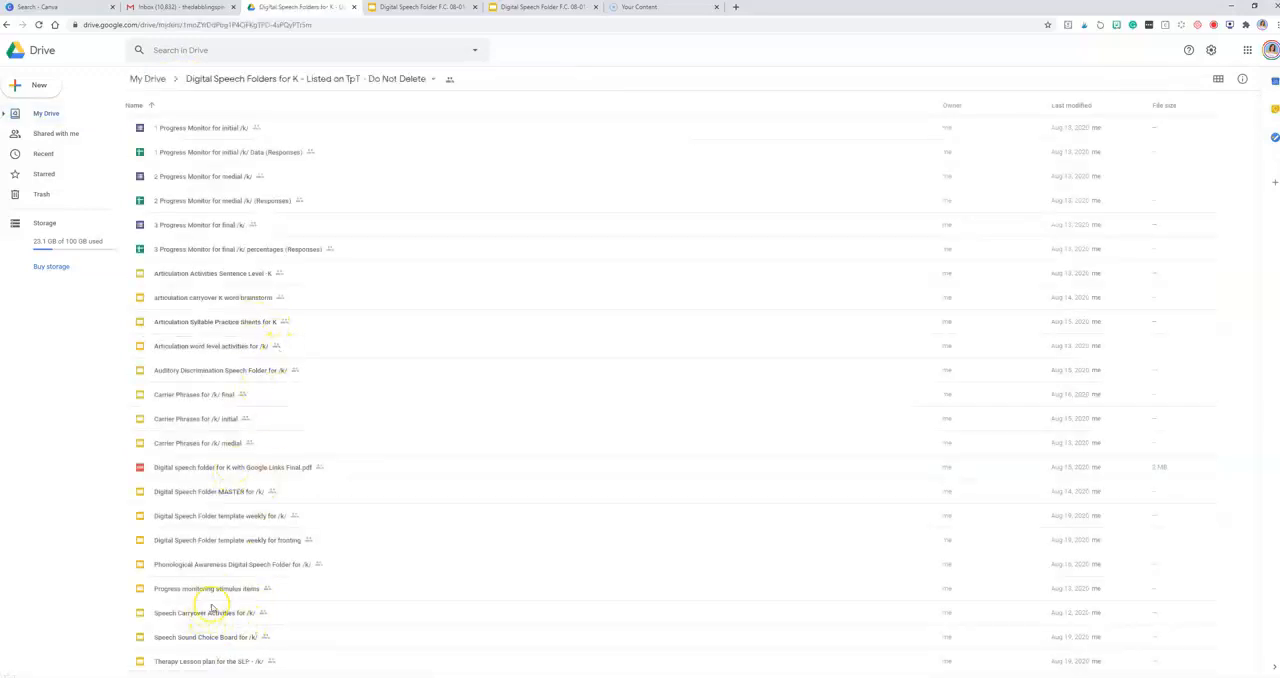
double_click(224, 668)
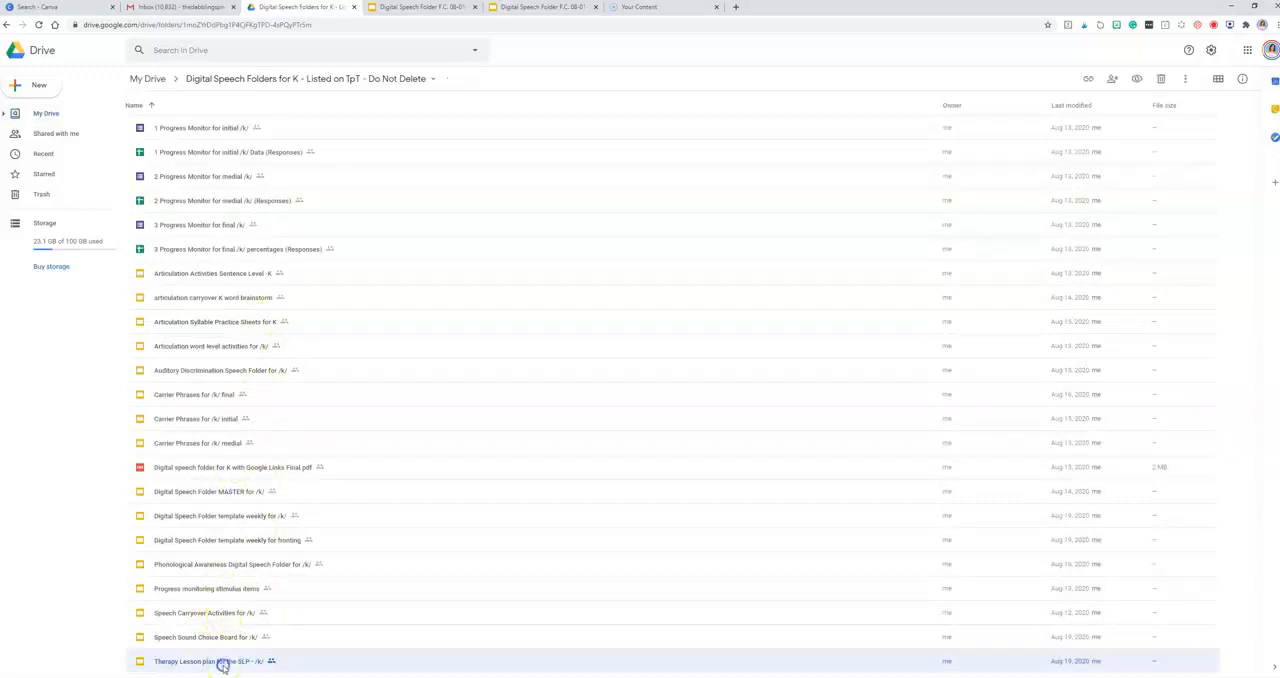